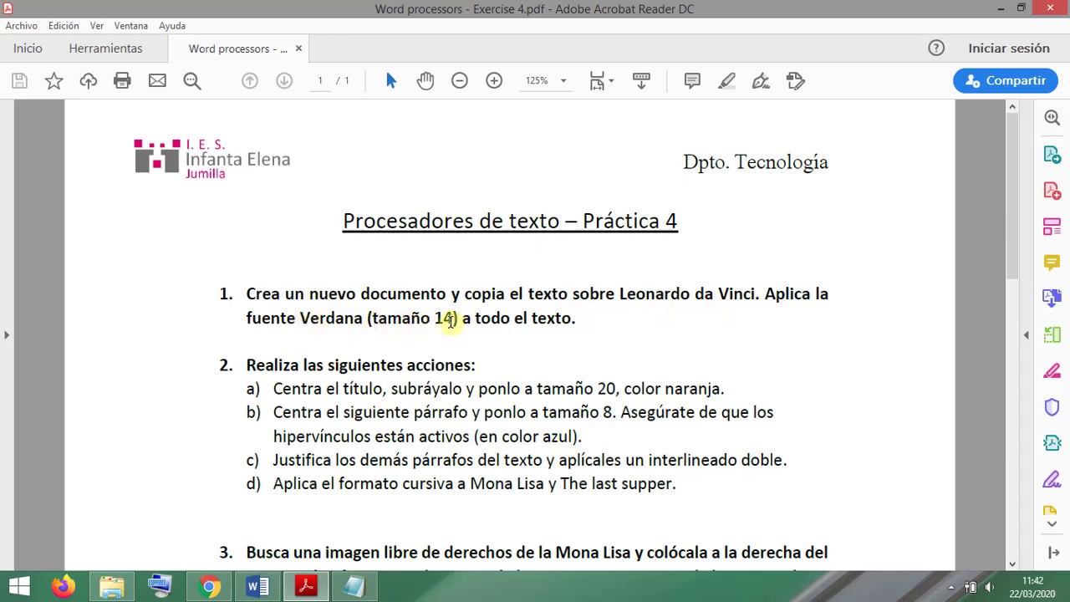
Step: Copy the whole Leonardo da Vinci text from the Notepad file and paste it into the blank Word document
{"action": "left_click", "coordinate": [355, 585]}
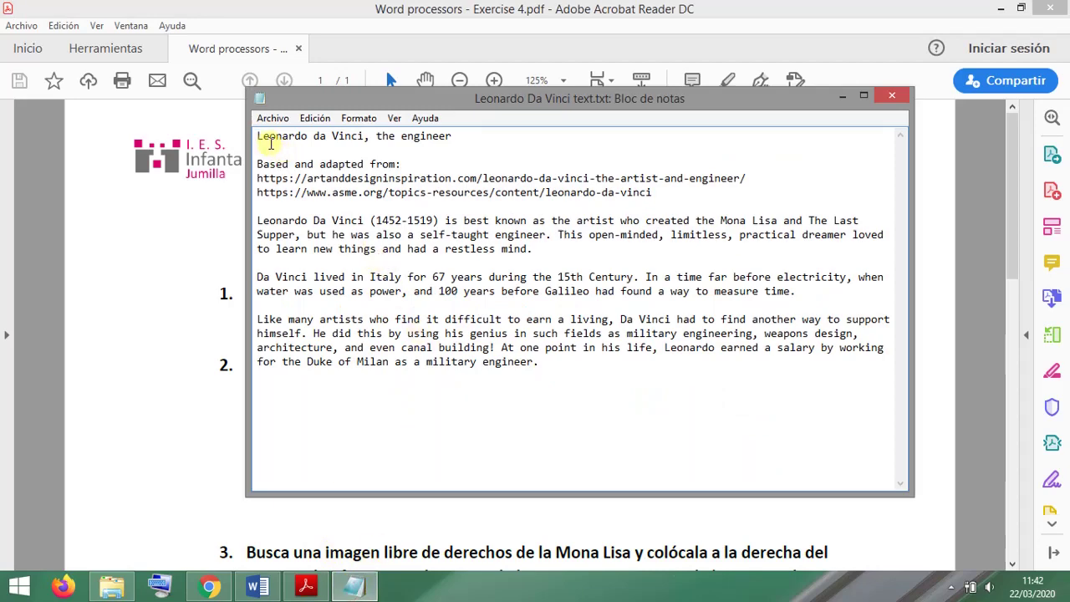
{"action": "key", "text": "ctrl+e"}
{"action": "key", "text": "ctrl+c"}
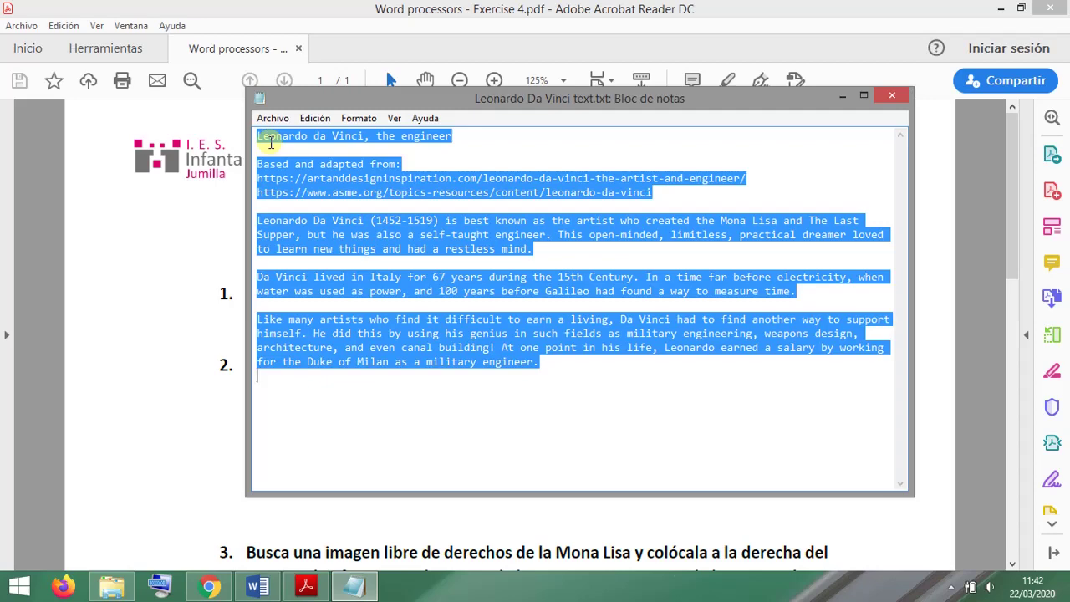
{"action": "mouse_move", "coordinate": [264, 587]}
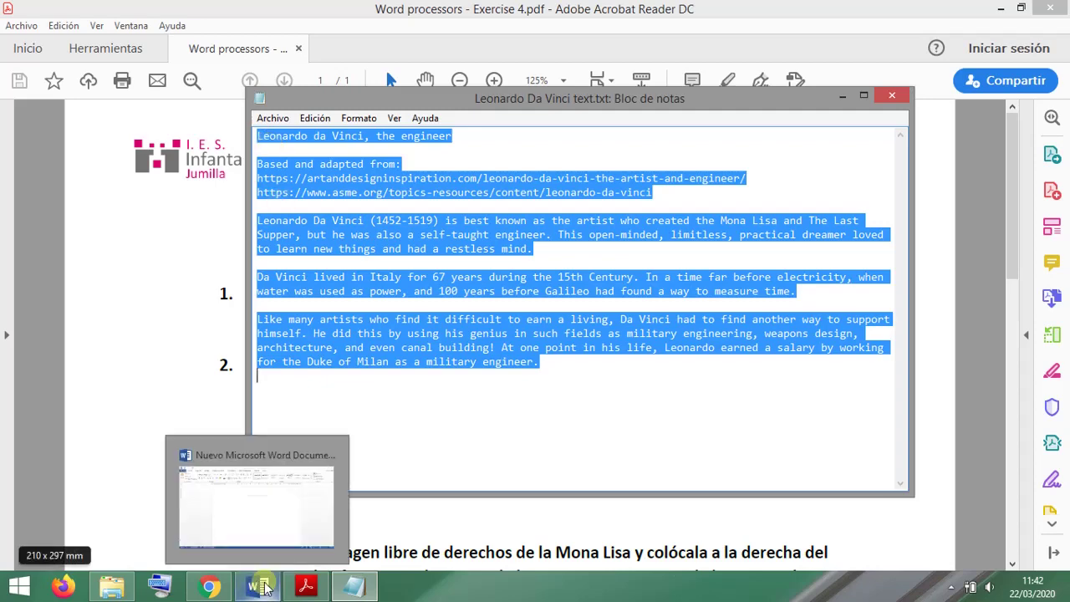
{"action": "left_click", "coordinate": [284, 535]}
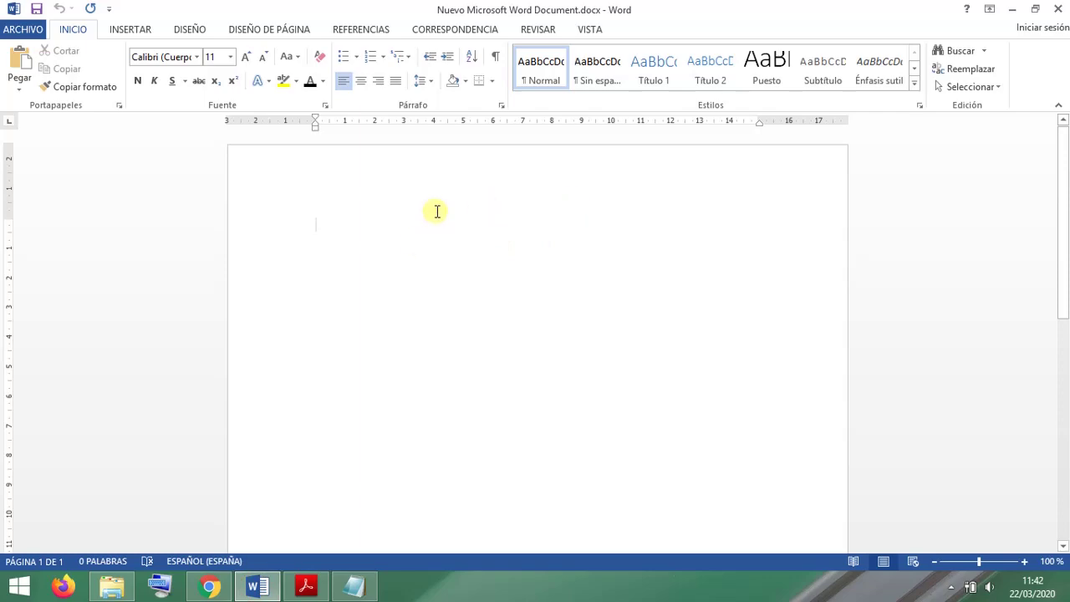
{"action": "key", "text": "ctrl+v"}
{"action": "scroll", "coordinate": [575, 280], "scroll_direction": "down", "scroll_amount": 6}
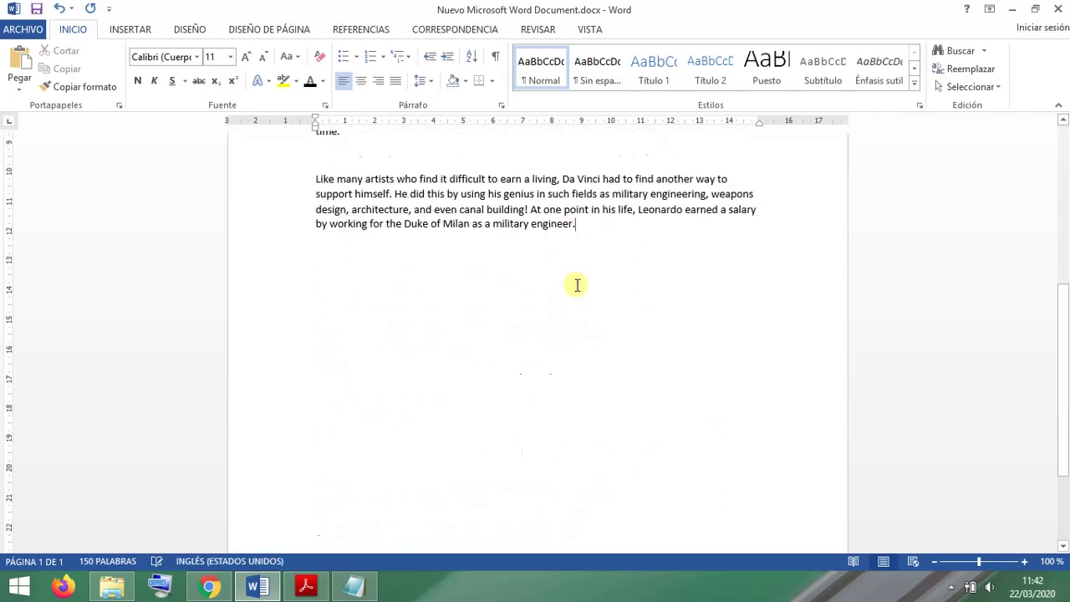
{"action": "scroll", "coordinate": [575, 286], "scroll_direction": "up", "scroll_amount": 8}
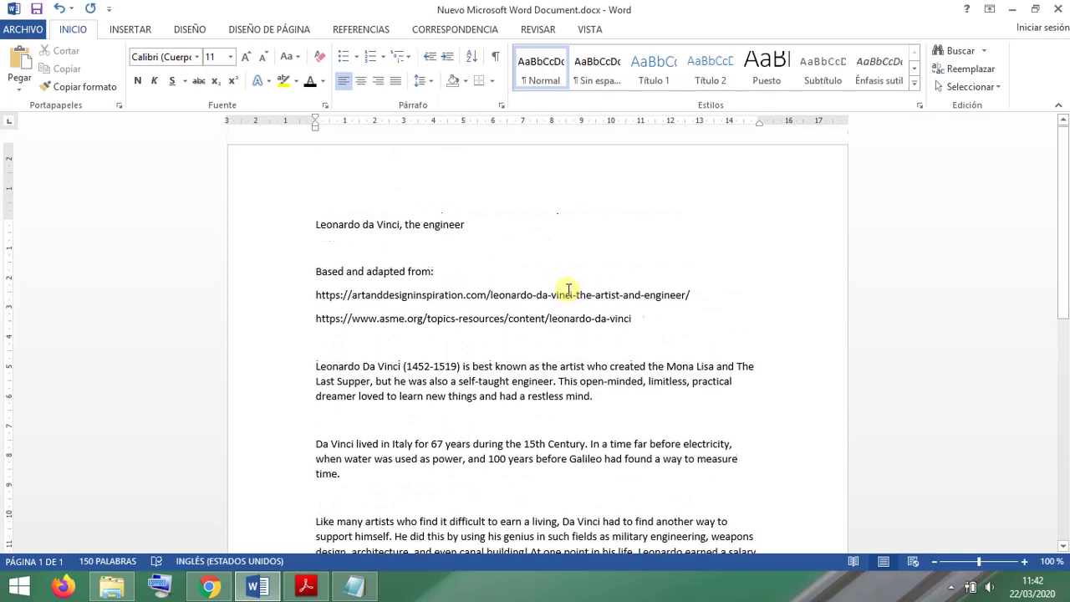
Step: Format all of the document's text in Verdana, size 14
{"action": "key", "text": "ctrl+a"}
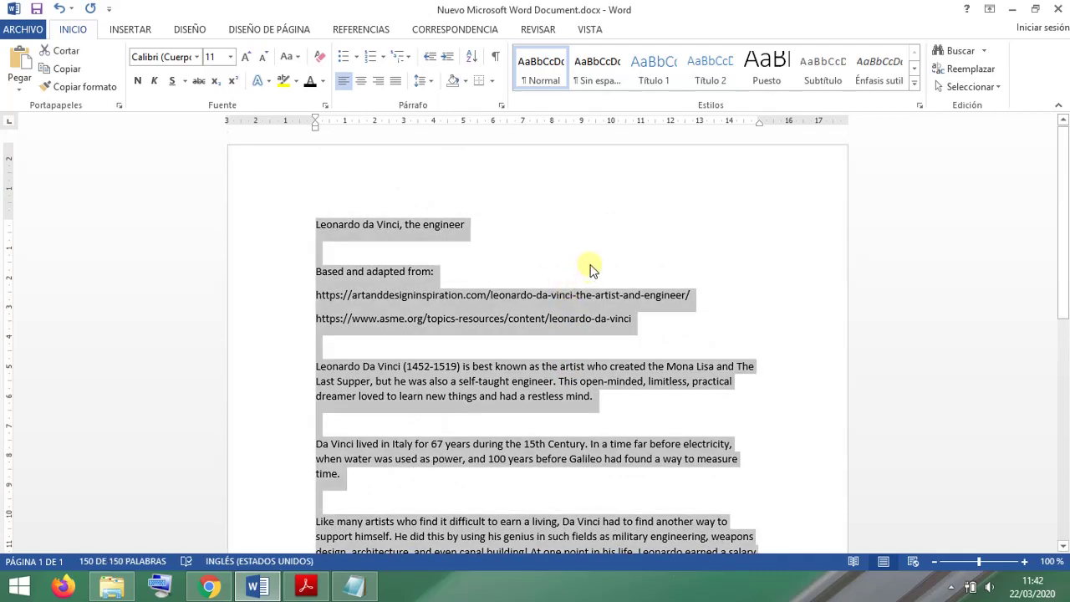
{"action": "left_click", "coordinate": [198, 57]}
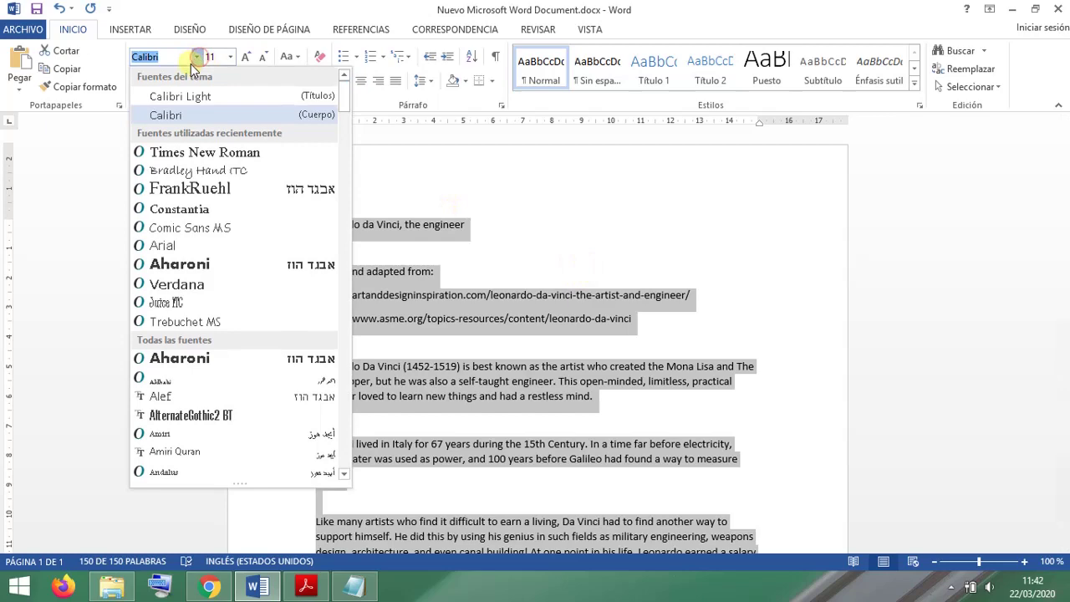
{"action": "left_click", "coordinate": [210, 284]}
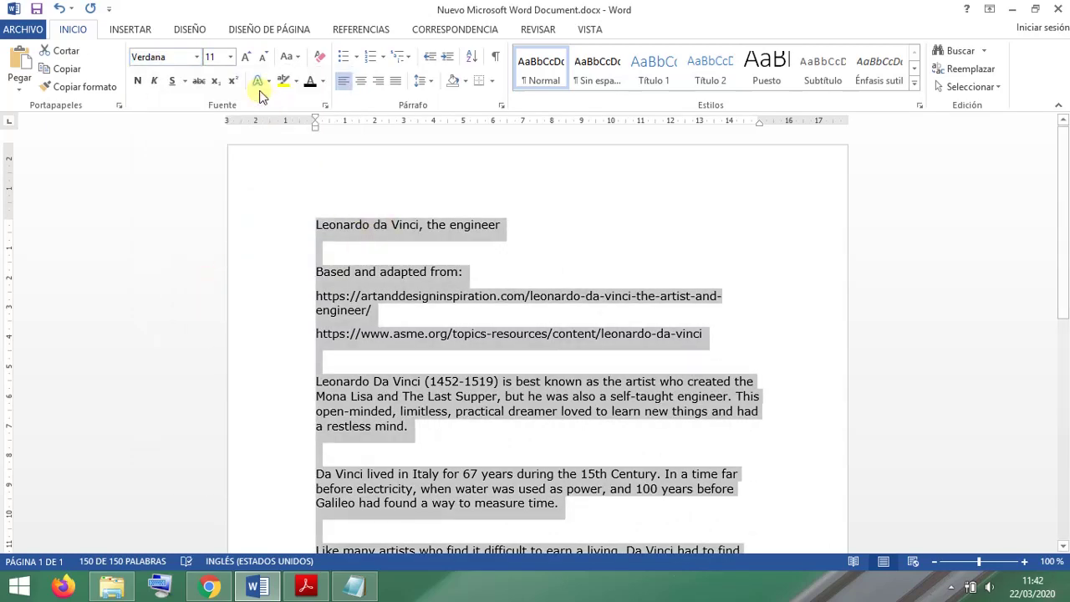
{"action": "left_click", "coordinate": [230, 57]}
{"action": "left_click", "coordinate": [214, 156]}
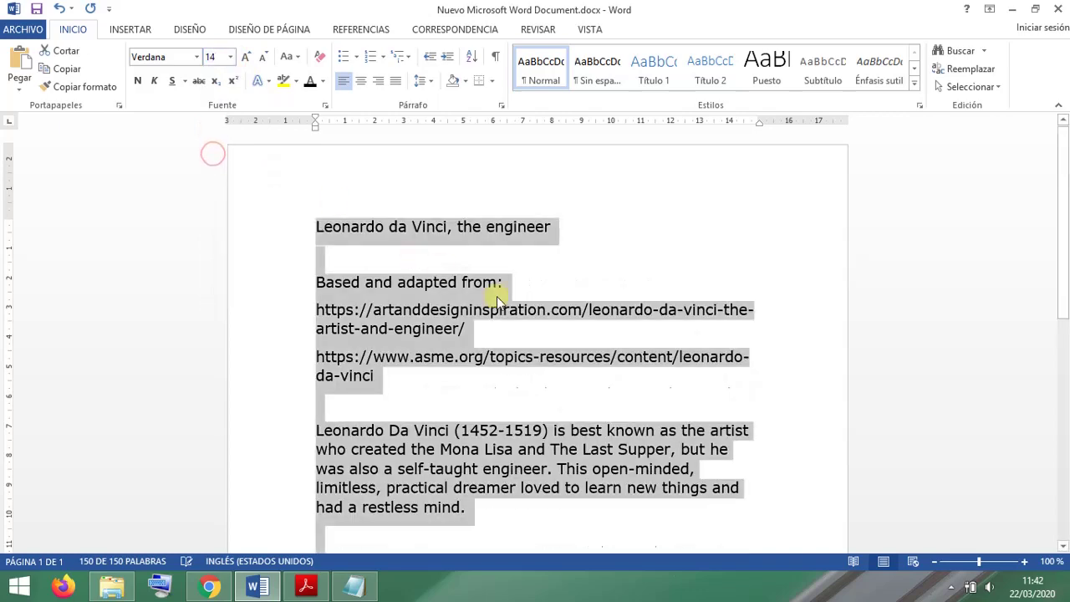
{"action": "left_click", "coordinate": [620, 260]}
{"action": "scroll", "coordinate": [608, 260], "scroll_direction": "down", "scroll_amount": 5}
{"action": "scroll", "coordinate": [609, 258], "scroll_direction": "down", "scroll_amount": 4}
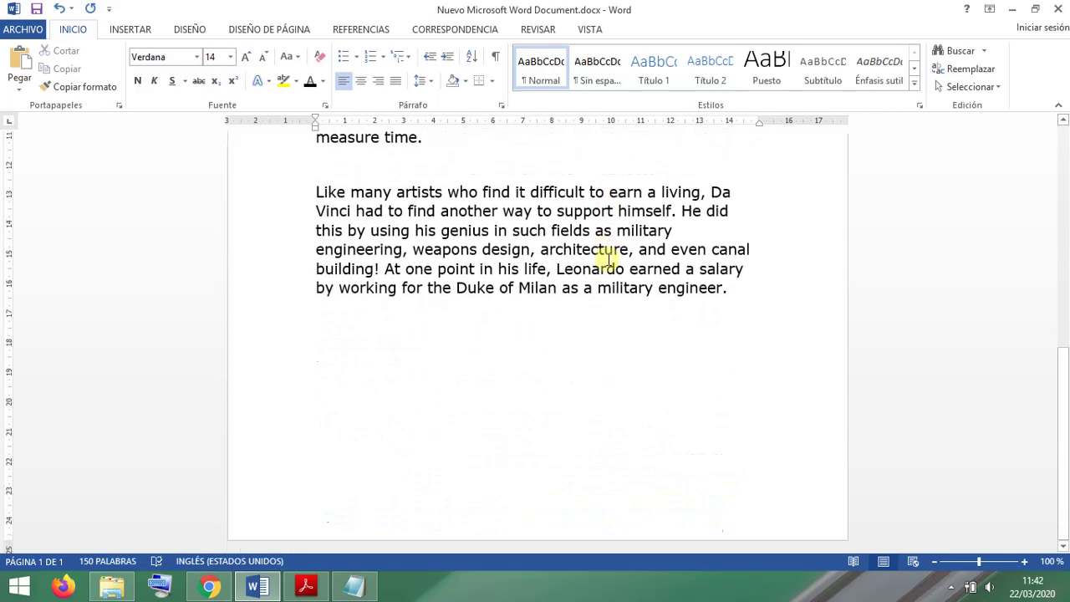
{"action": "scroll", "coordinate": [608, 256], "scroll_direction": "up", "scroll_amount": 9}
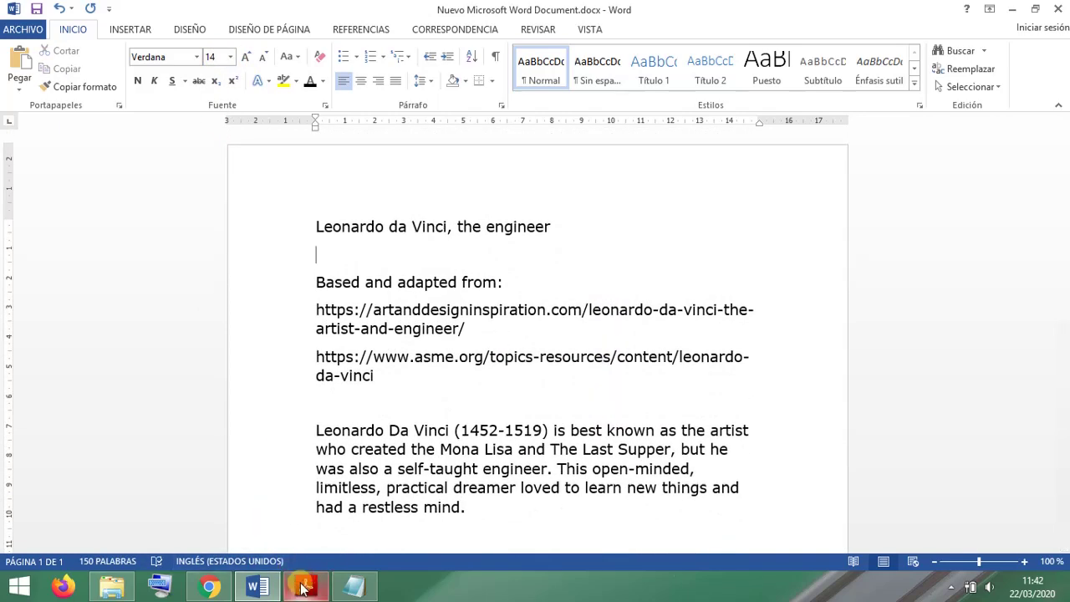
Step: Check the formatting instructions in the exercise PDF and centre the title "Leonardo da Vinci, the engineer" in the Word document
{"action": "left_click", "coordinate": [309, 581]}
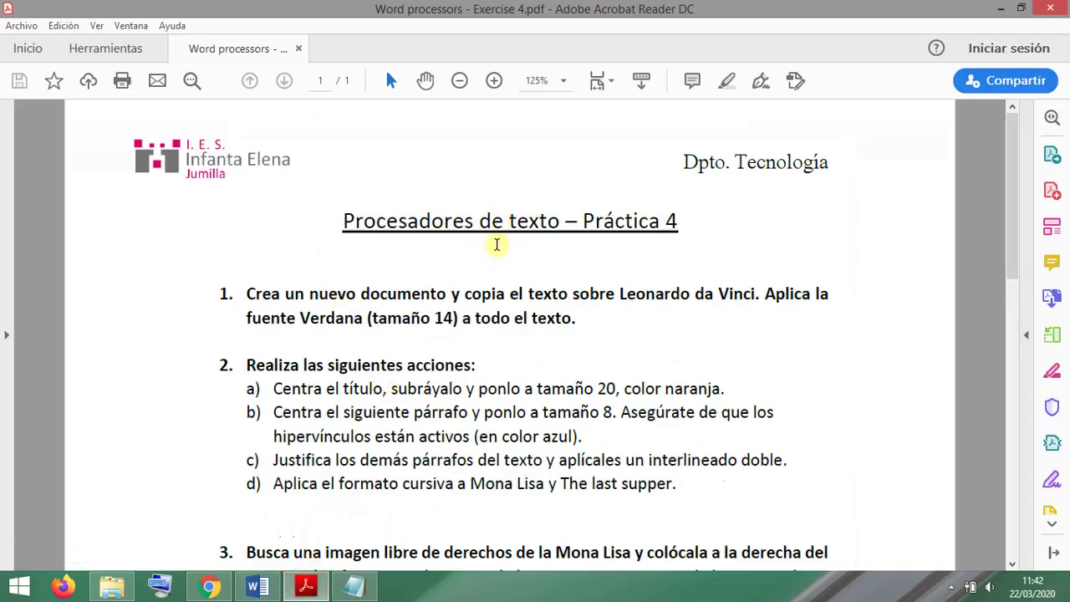
{"action": "scroll", "coordinate": [497, 244], "scroll_direction": "down", "scroll_amount": 3}
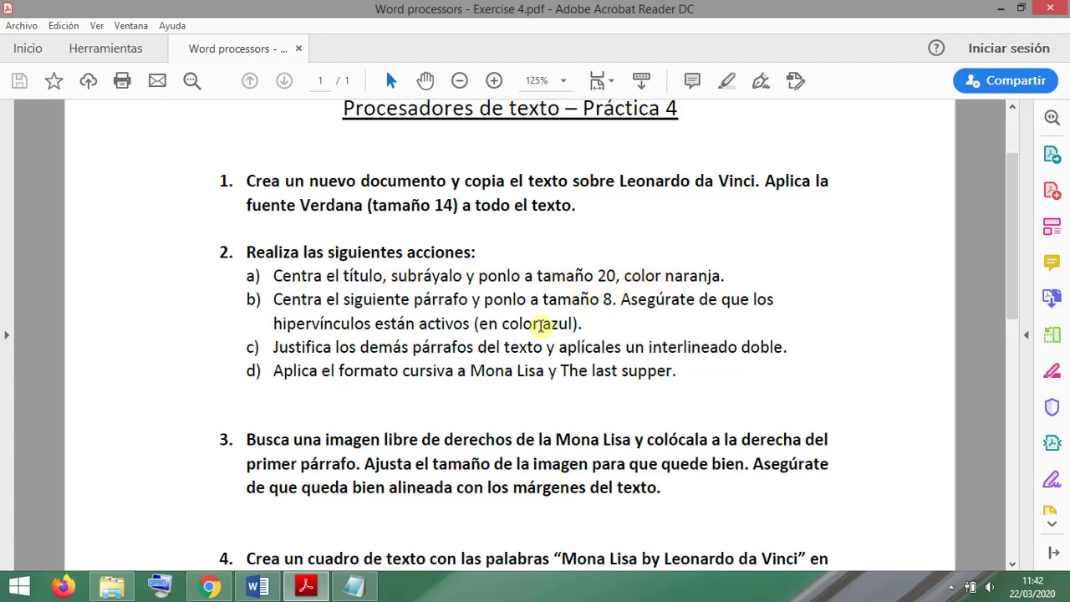
{"action": "left_click", "coordinate": [257, 585]}
{"action": "triple_click", "coordinate": [345, 226]}
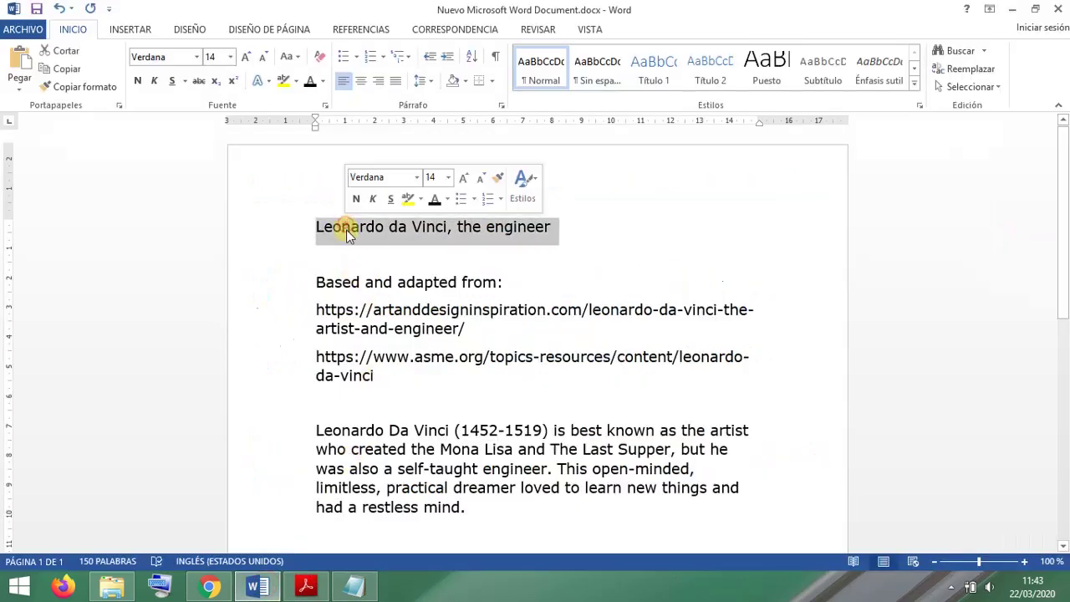
{"action": "left_click", "coordinate": [360, 84]}
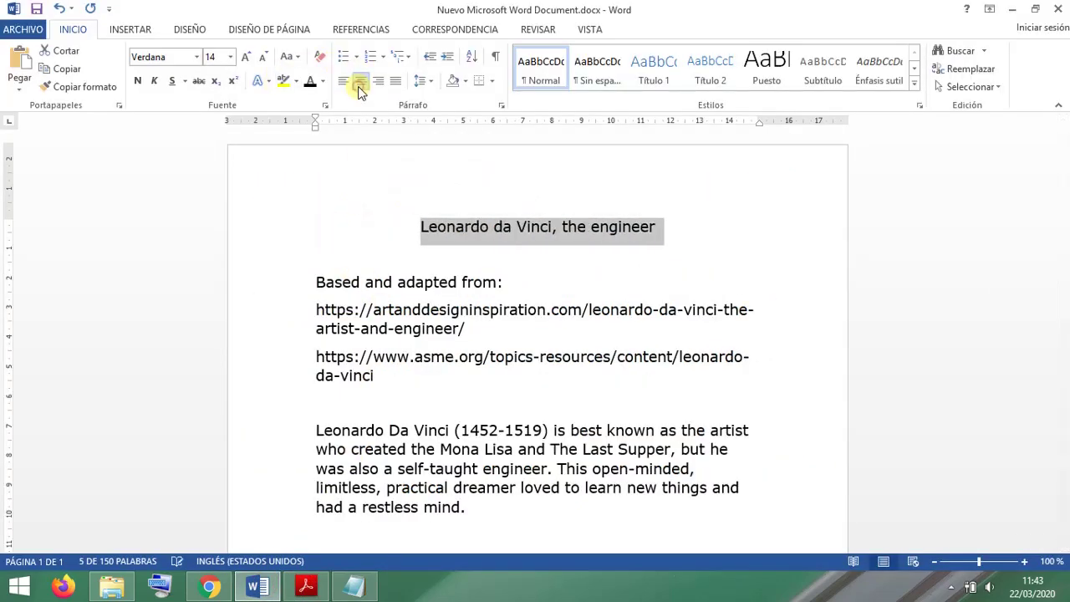
Step: Set the title's font size to 20 and its colour to orange
{"action": "left_click", "coordinate": [230, 57]}
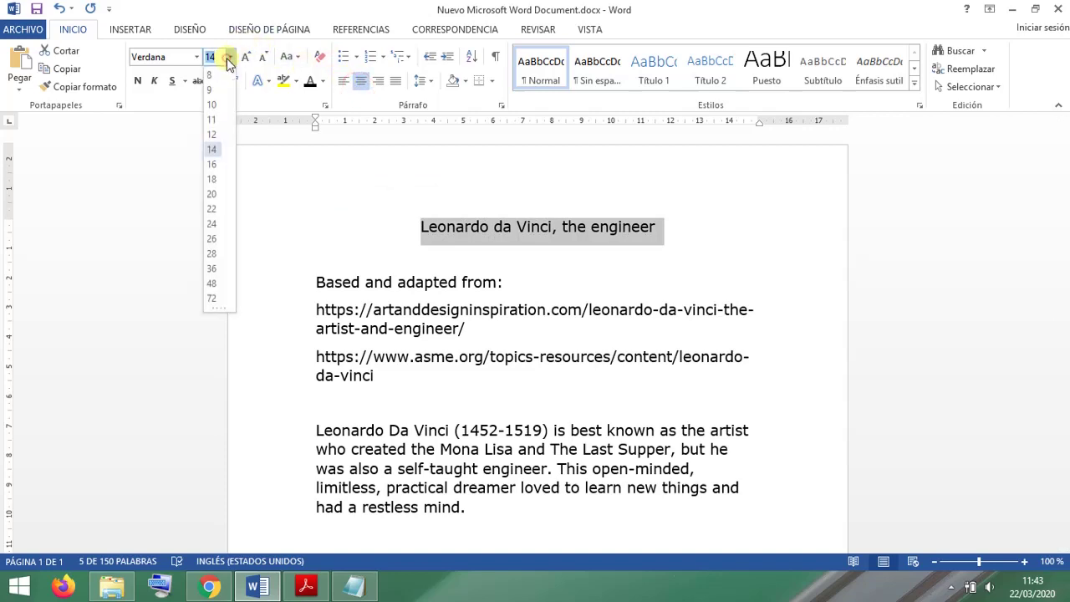
{"action": "left_click", "coordinate": [212, 193]}
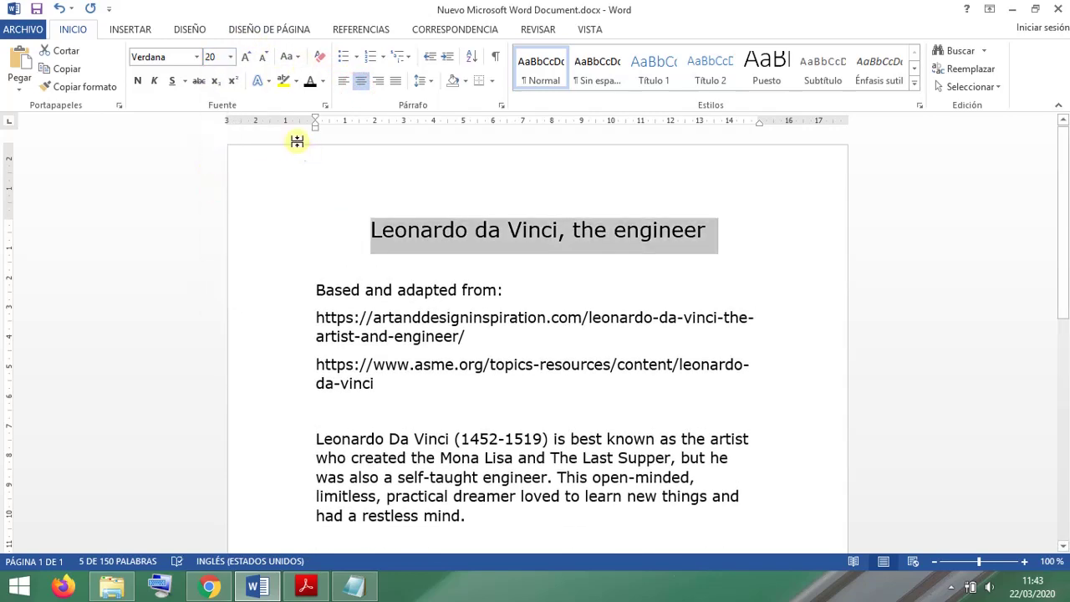
{"action": "left_click", "coordinate": [322, 82]}
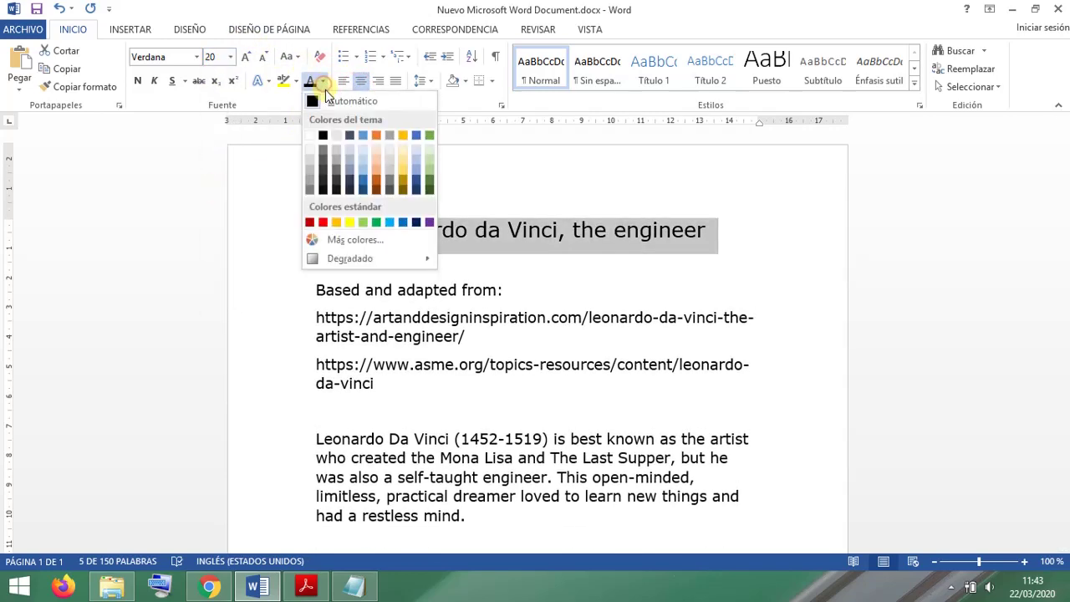
{"action": "left_click", "coordinate": [381, 144]}
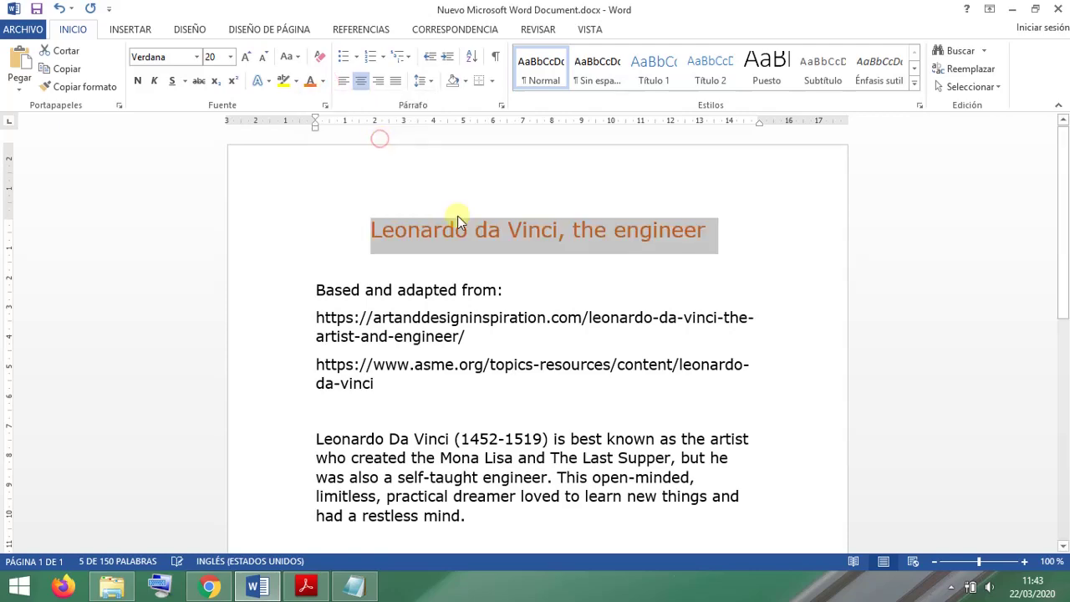
{"action": "left_click", "coordinate": [477, 271]}
Step: Check instruction 2b in the exercise PDF, then centre the "Based and adapted from:" lines with both web addresses in Word at size 8
{"action": "left_click", "coordinate": [306, 585]}
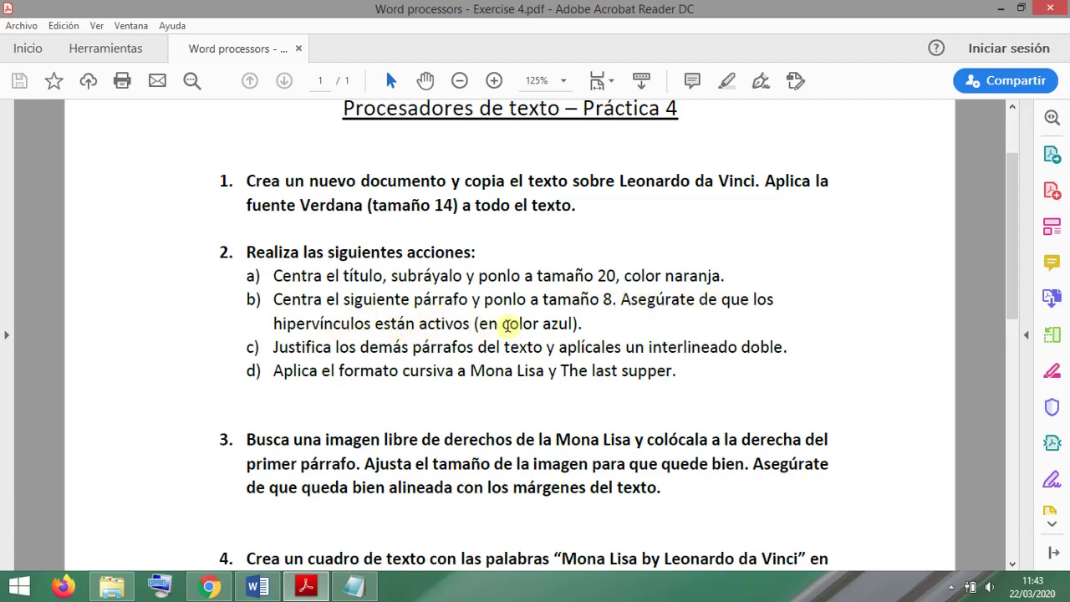
{"action": "left_click", "coordinate": [274, 590]}
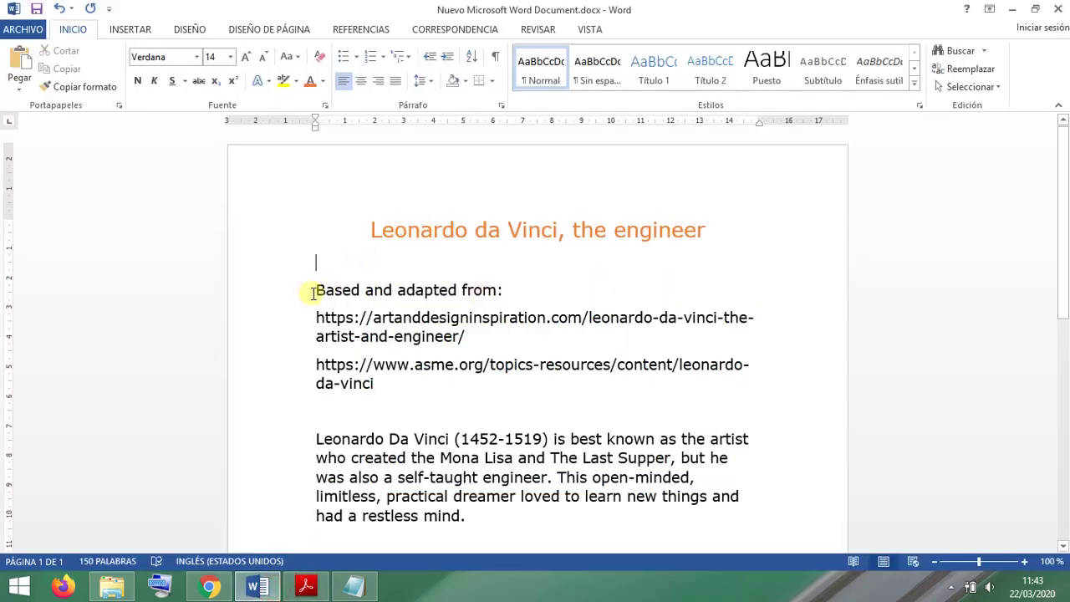
{"action": "left_click_drag", "start_coordinate": [316, 289], "coordinate": [394, 387]}
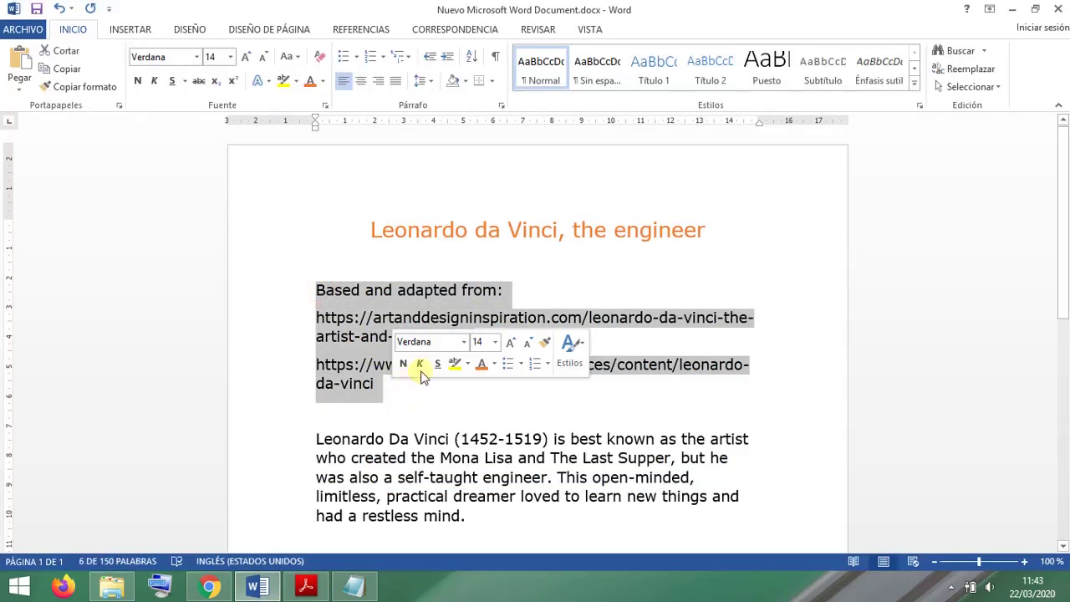
{"action": "left_click", "coordinate": [366, 83]}
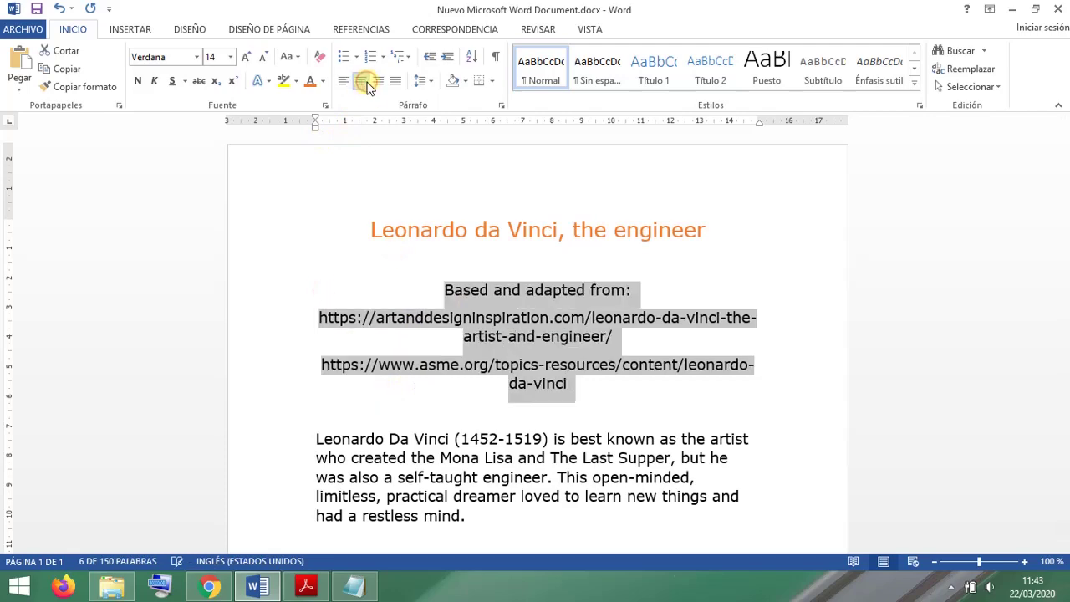
{"action": "left_click", "coordinate": [232, 57]}
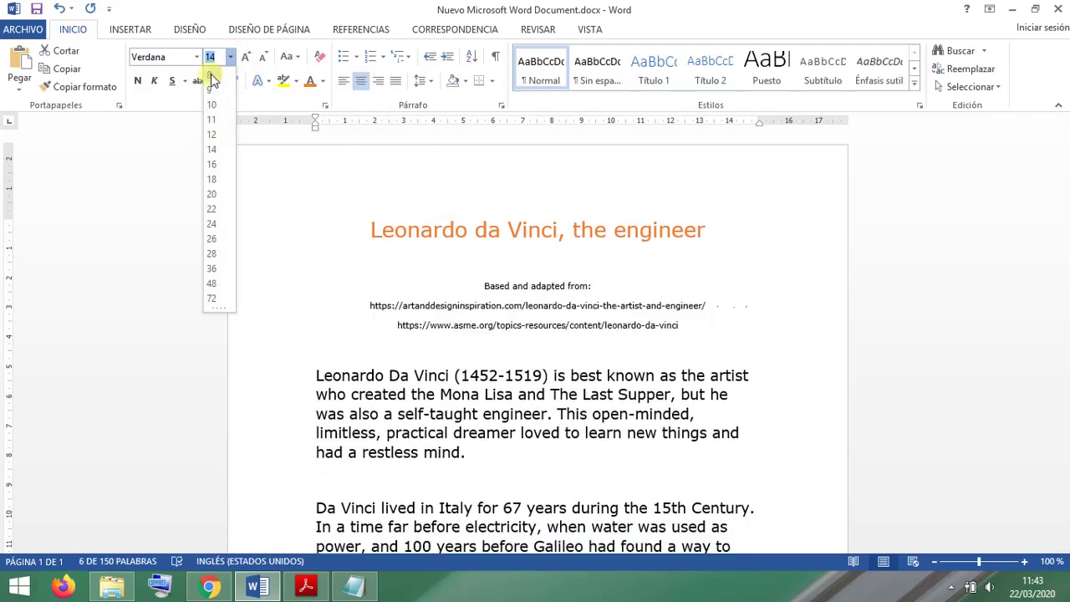
{"action": "left_click", "coordinate": [211, 73]}
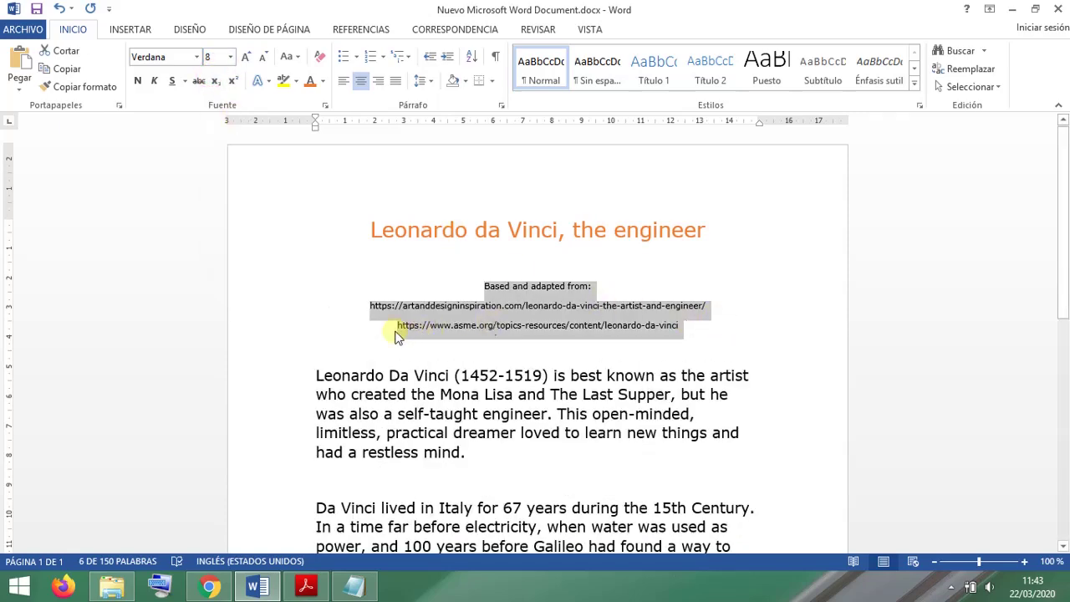
Step: Turn both source web addresses into active hyperlinks and remove the extra blank line between them
{"action": "left_click", "coordinate": [707, 306]}
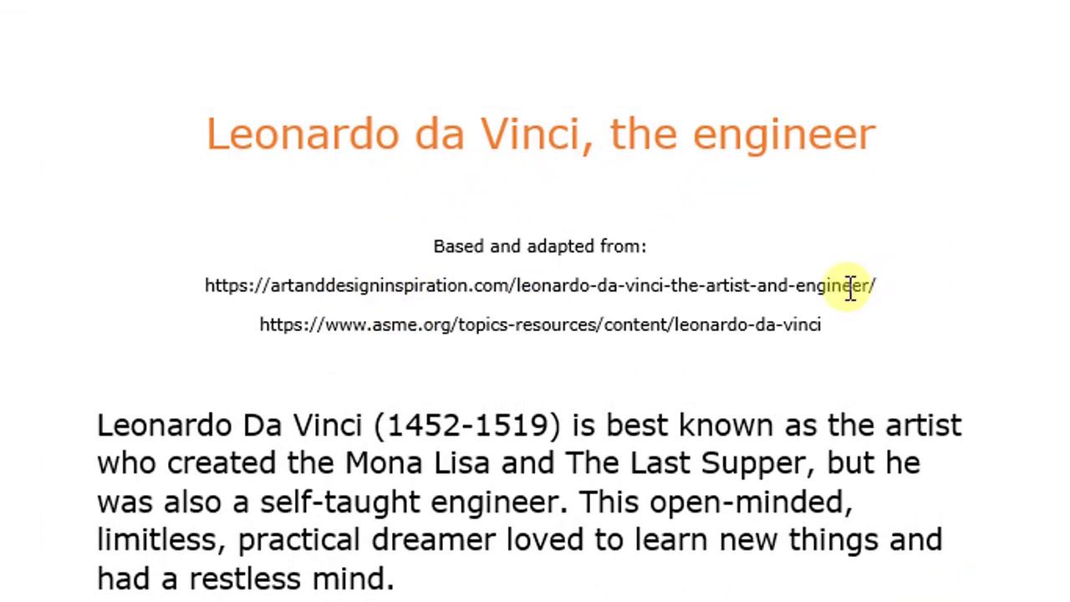
{"action": "key", "text": "Return"}
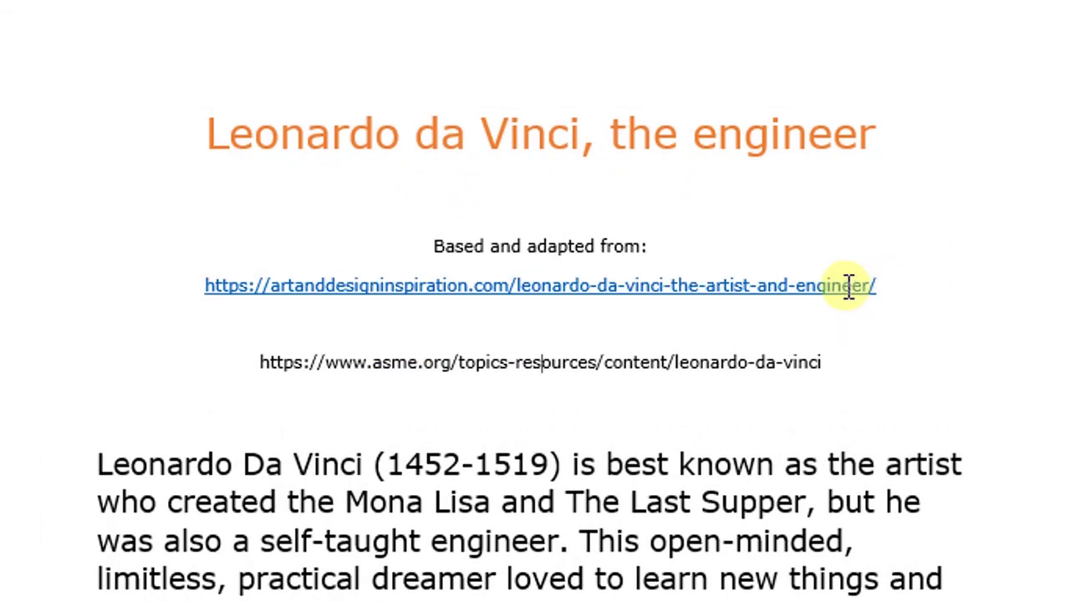
{"action": "left_click", "coordinate": [860, 358]}
{"action": "key", "text": "Return"}
{"action": "left_click", "coordinate": [689, 326]}
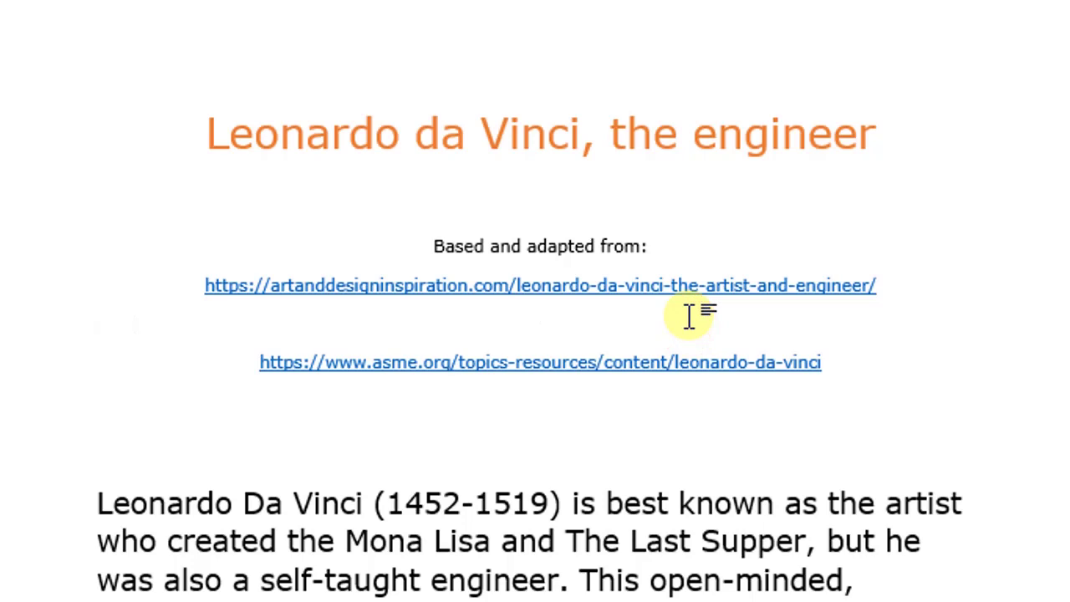
{"action": "key", "text": "BackSpace"}
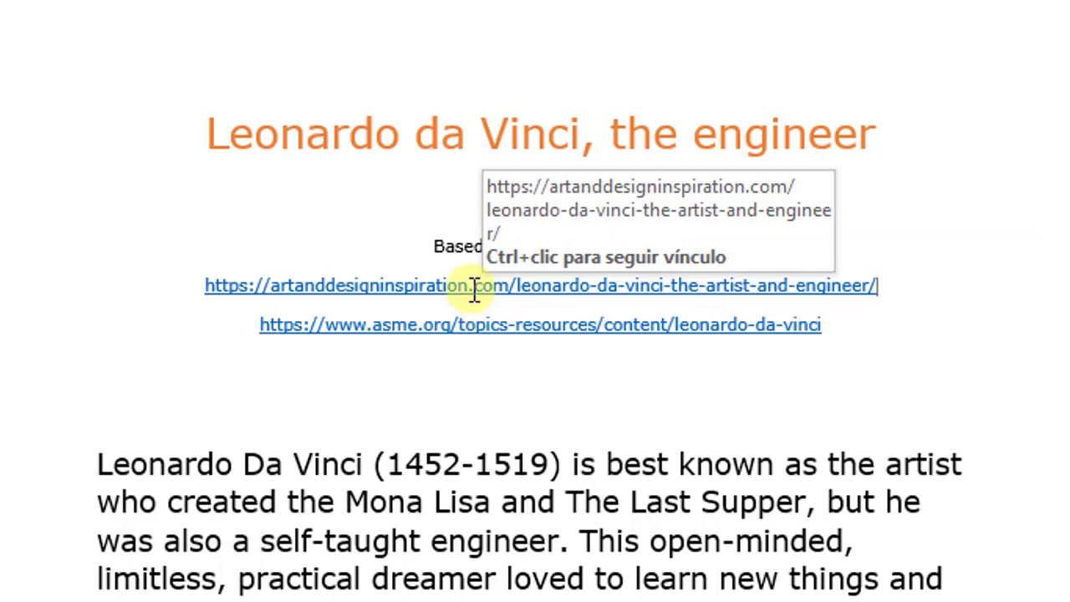
{"action": "left_click", "coordinate": [380, 406]}
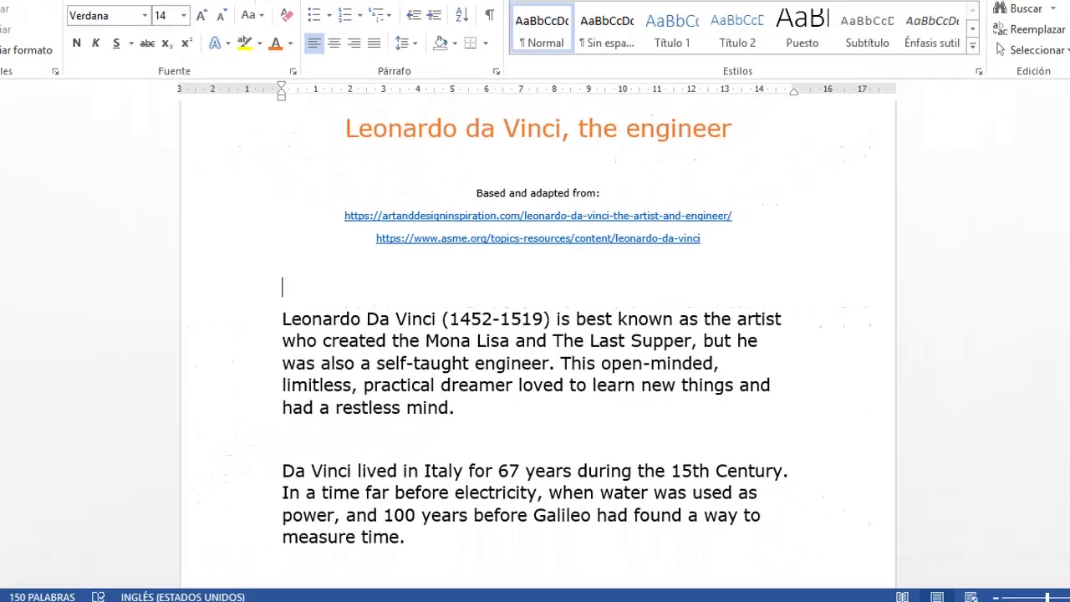
Step: Check instruction 2c in the exercise PDF, then justify all the body paragraphs below the web addresses in Word
{"action": "key", "text": "alt+Tab"}
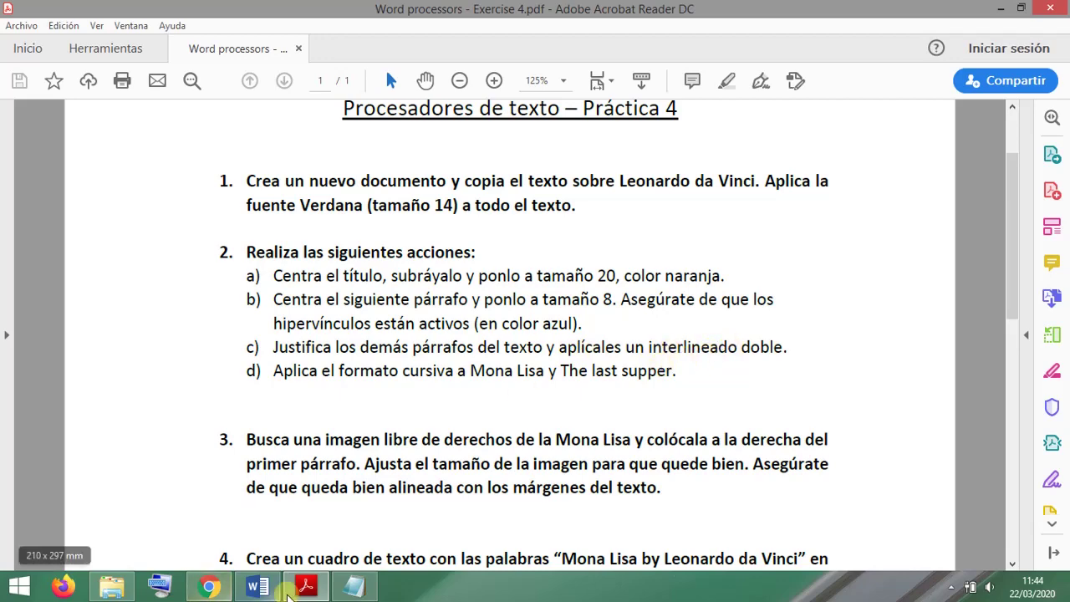
{"action": "mouse_move", "coordinate": [325, 590]}
{"action": "left_click", "coordinate": [261, 585]}
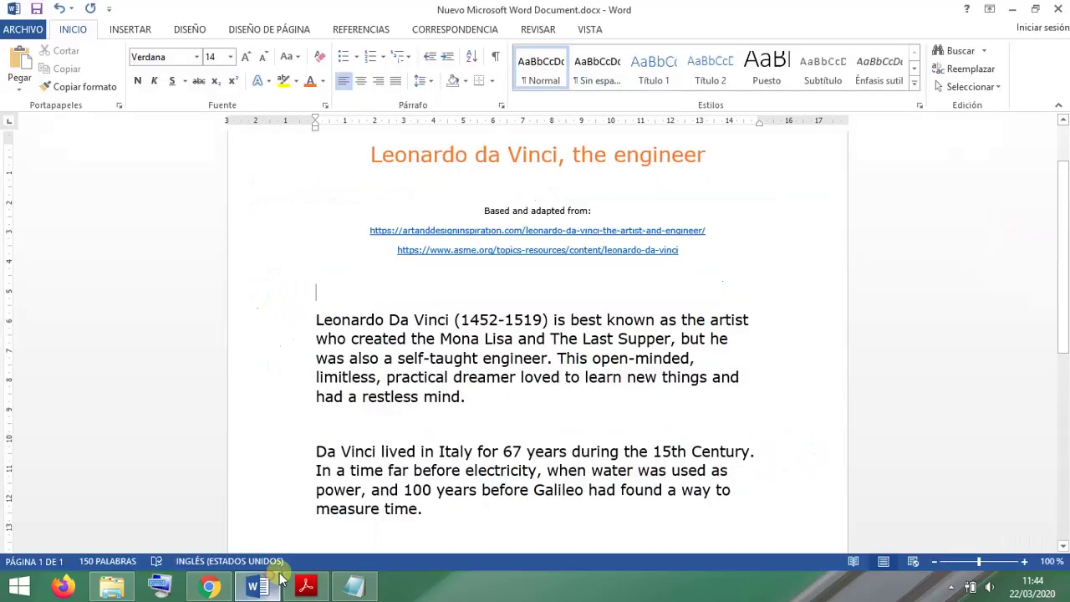
{"action": "mouse_move", "coordinate": [315, 319]}
{"action": "left_mouse_down"}
{"action": "mouse_move", "coordinate": [334, 547]}
{"action": "mouse_move", "coordinate": [314, 317]}
{"action": "left_mouse_up"}
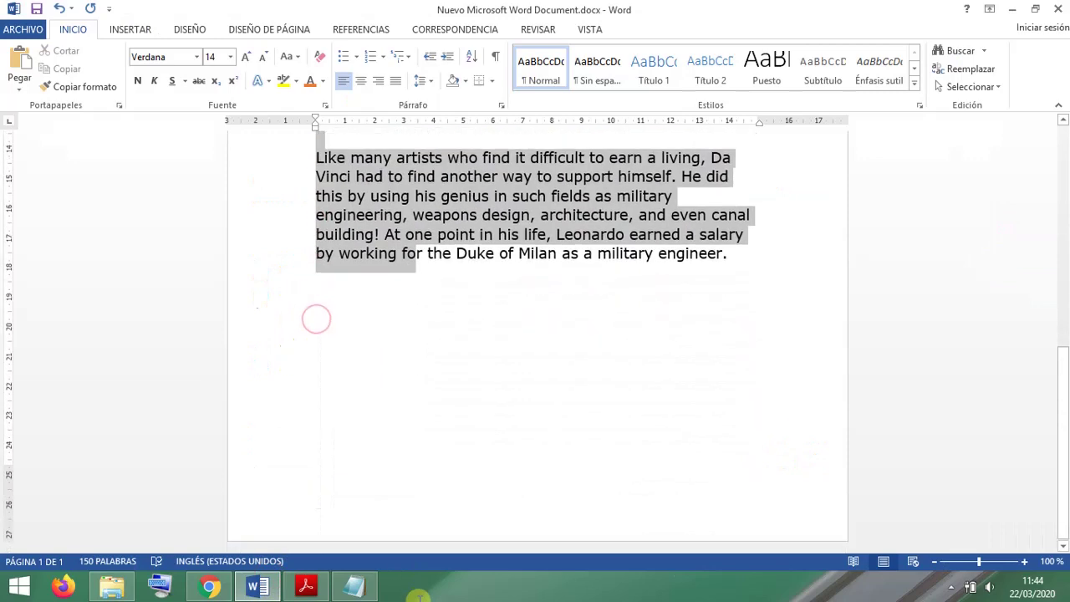
{"action": "left_click_drag", "start_coordinate": [822, 276], "coordinate": [823, 276]}
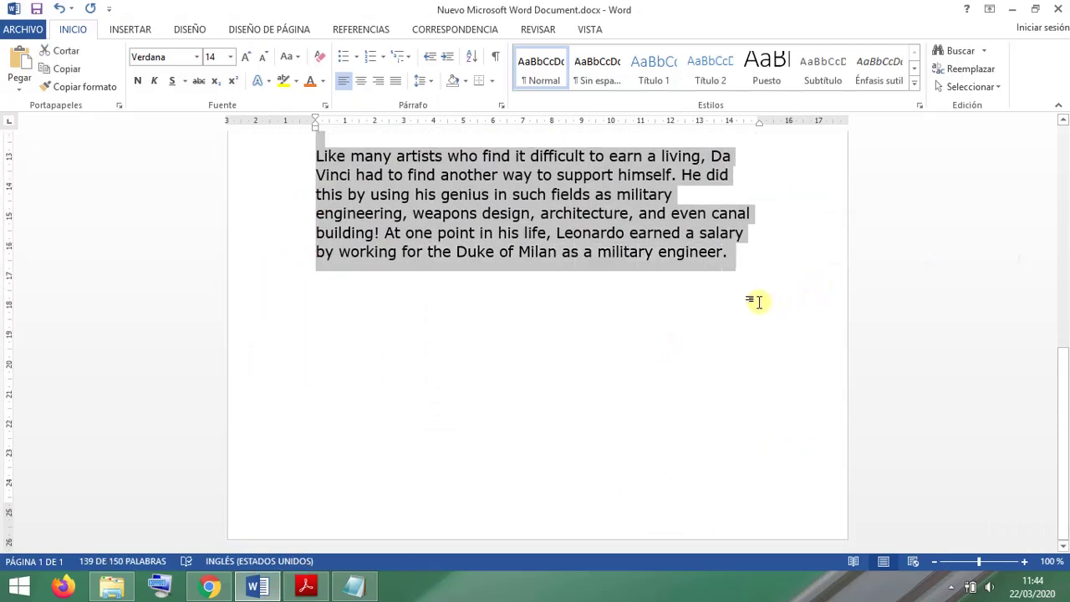
{"action": "scroll", "coordinate": [753, 298], "scroll_direction": "up", "scroll_amount": 5}
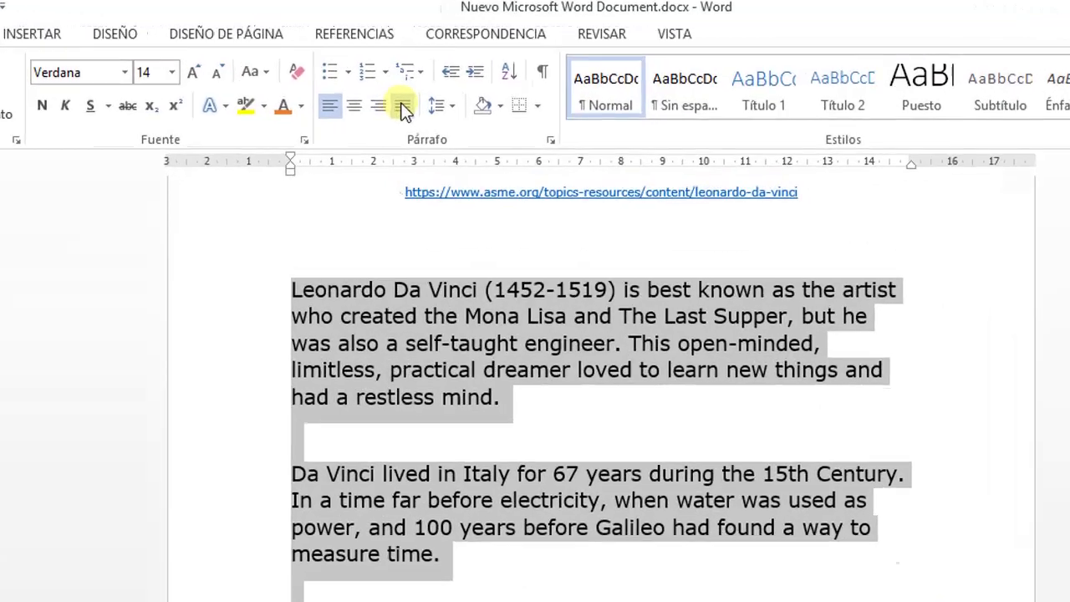
{"action": "left_click", "coordinate": [396, 80]}
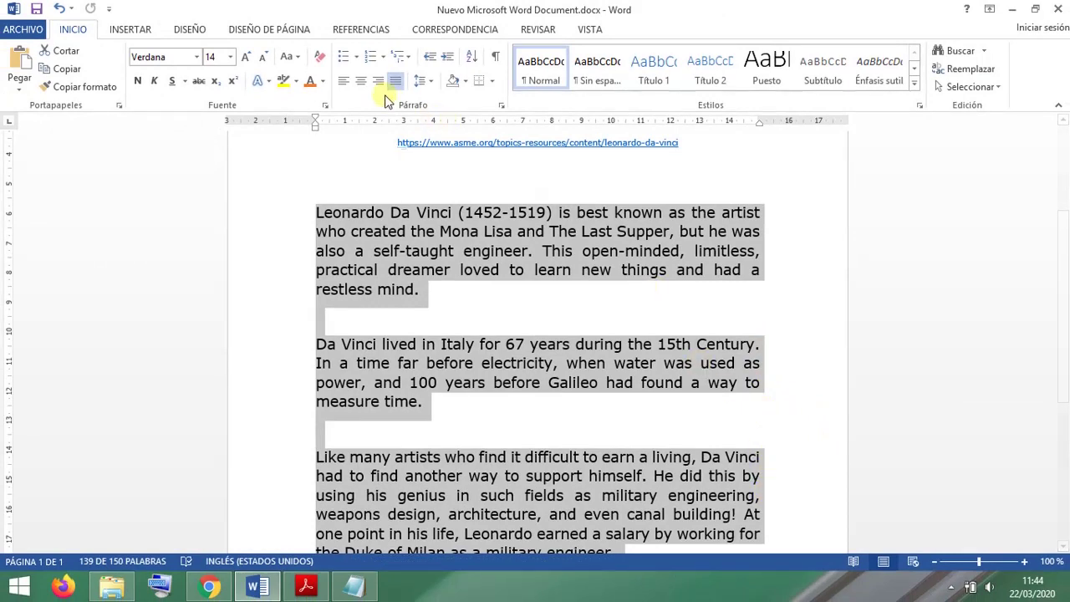
{"action": "left_click", "coordinate": [343, 81]}
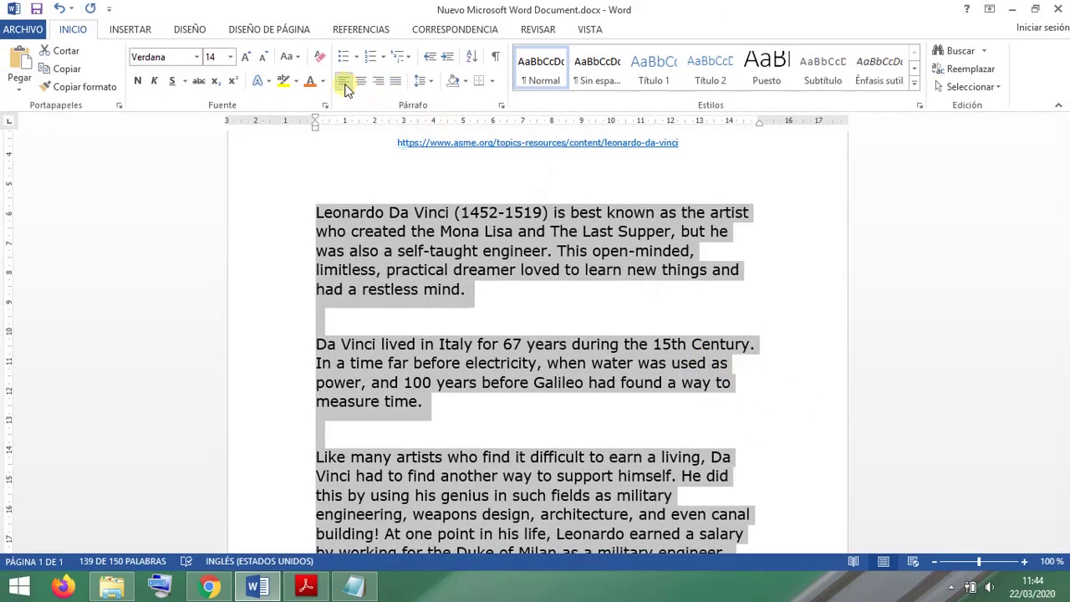
{"action": "left_click", "coordinate": [396, 80]}
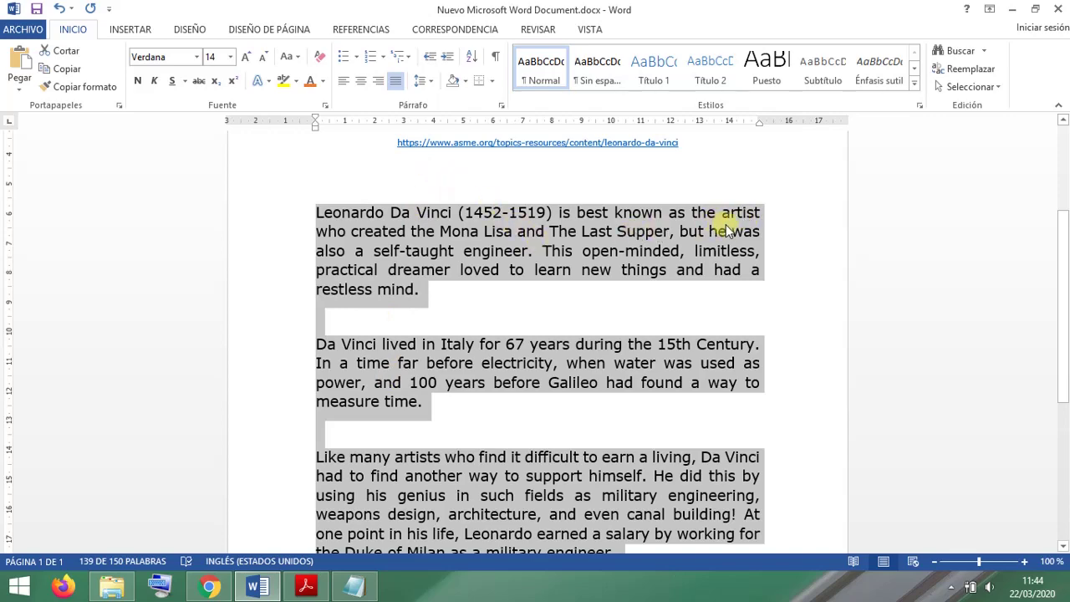
Step: Set the line spacing of the justified body paragraphs to 2,0
{"action": "scroll", "coordinate": [599, 248], "scroll_direction": "down", "scroll_amount": 3}
{"action": "scroll", "coordinate": [597, 249], "scroll_direction": "up", "scroll_amount": 3}
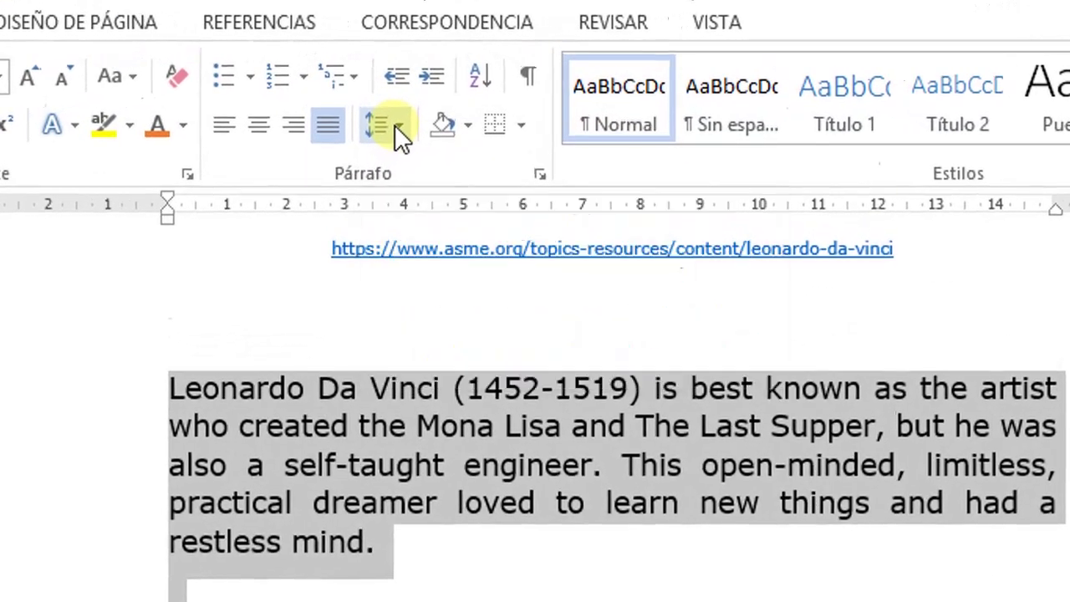
{"action": "left_click", "coordinate": [428, 80]}
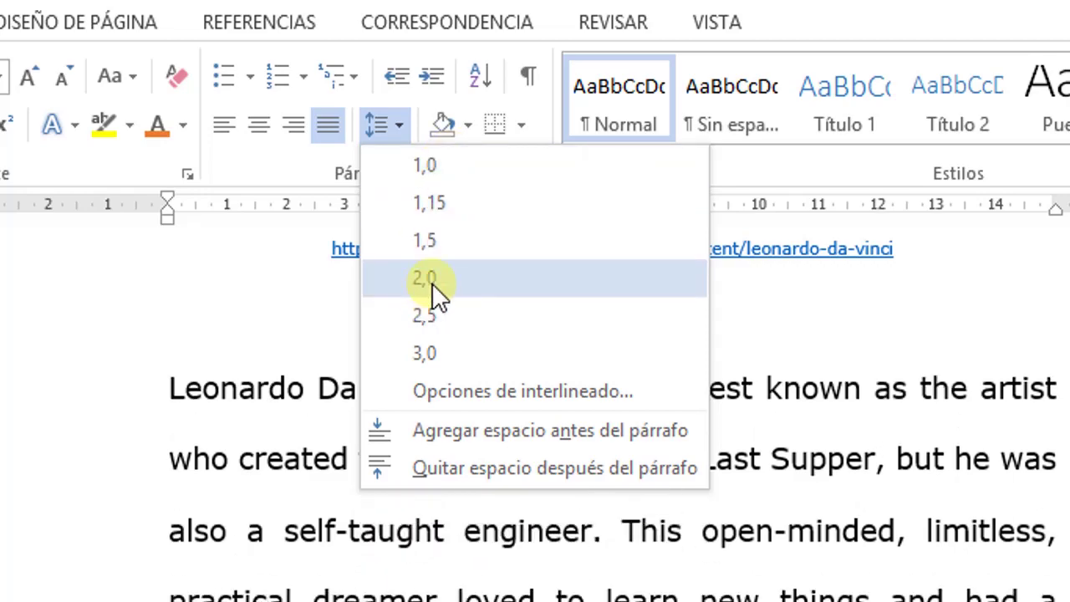
{"action": "left_click", "coordinate": [431, 283]}
{"action": "left_click", "coordinate": [594, 391]}
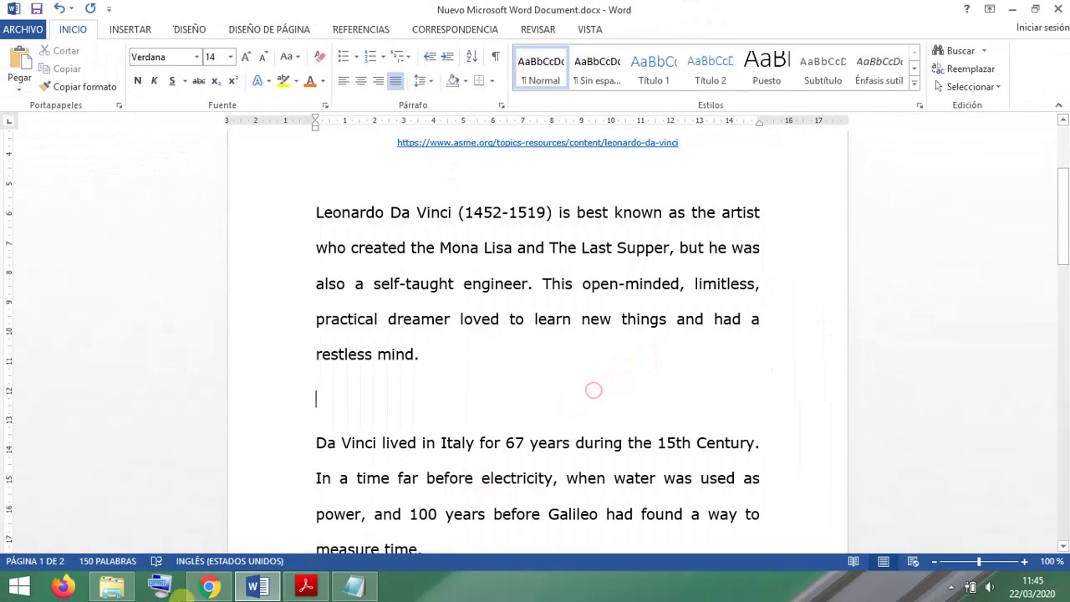
Step: Check instruction 2d in the exercise PDF, then italicise "Mona Lisa" and "The Last Supper" in the first paragraph in Word
{"action": "left_click", "coordinate": [305, 586]}
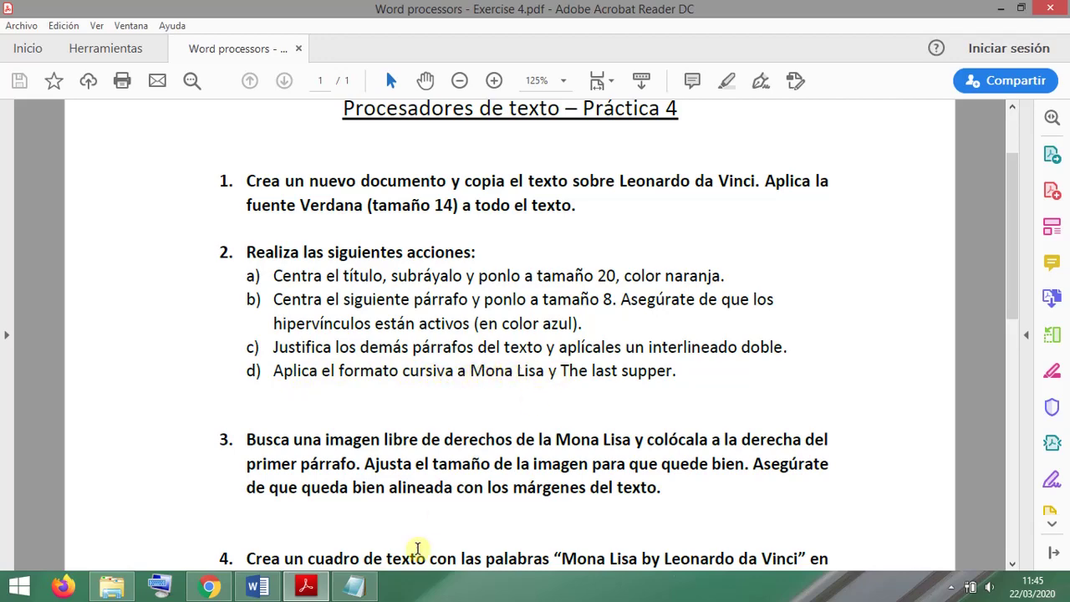
{"action": "left_click", "coordinate": [258, 585]}
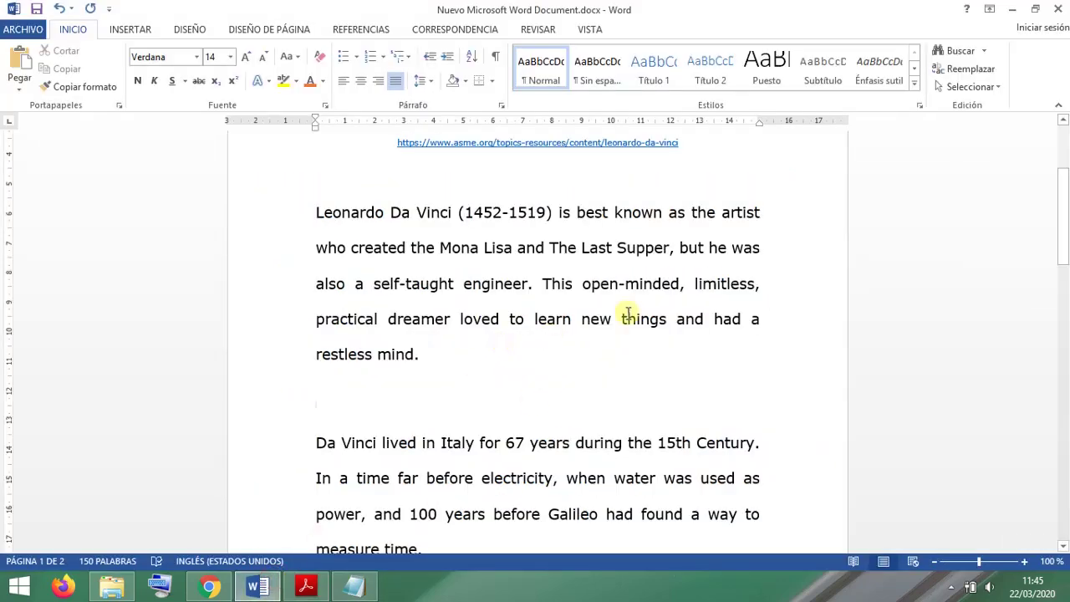
{"action": "left_click_drag", "start_coordinate": [441, 247], "coordinate": [512, 247]}
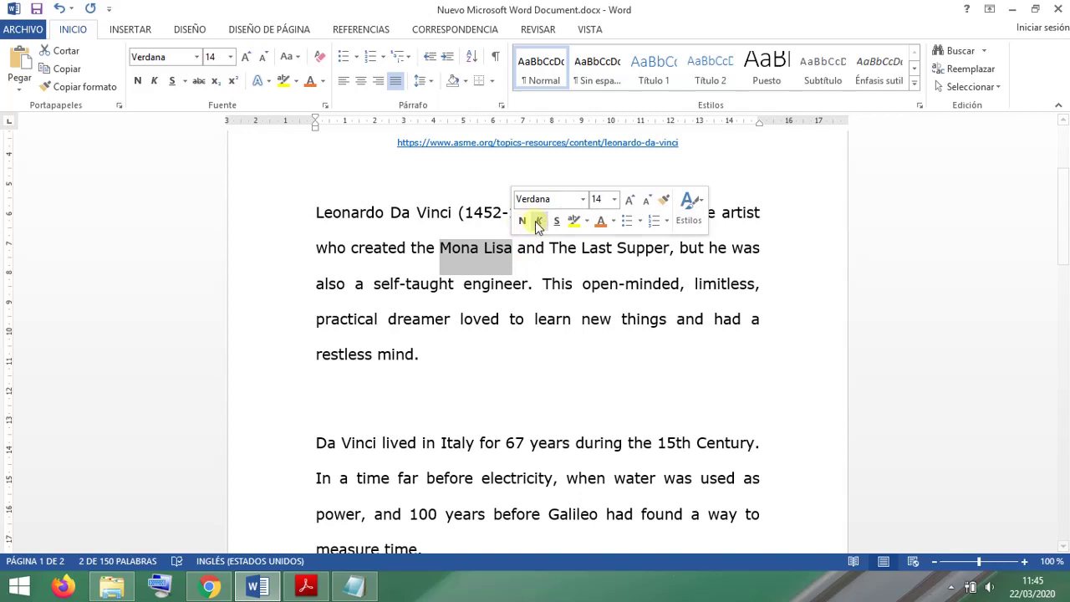
{"action": "left_click", "coordinate": [539, 221]}
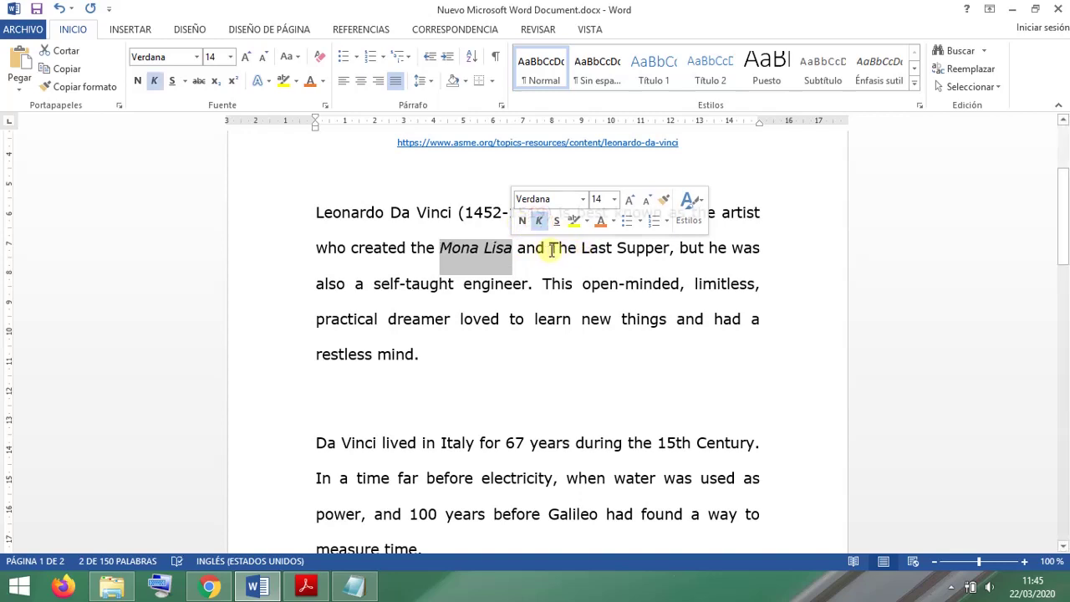
{"action": "left_click_drag", "start_coordinate": [550, 248], "coordinate": [647, 249]}
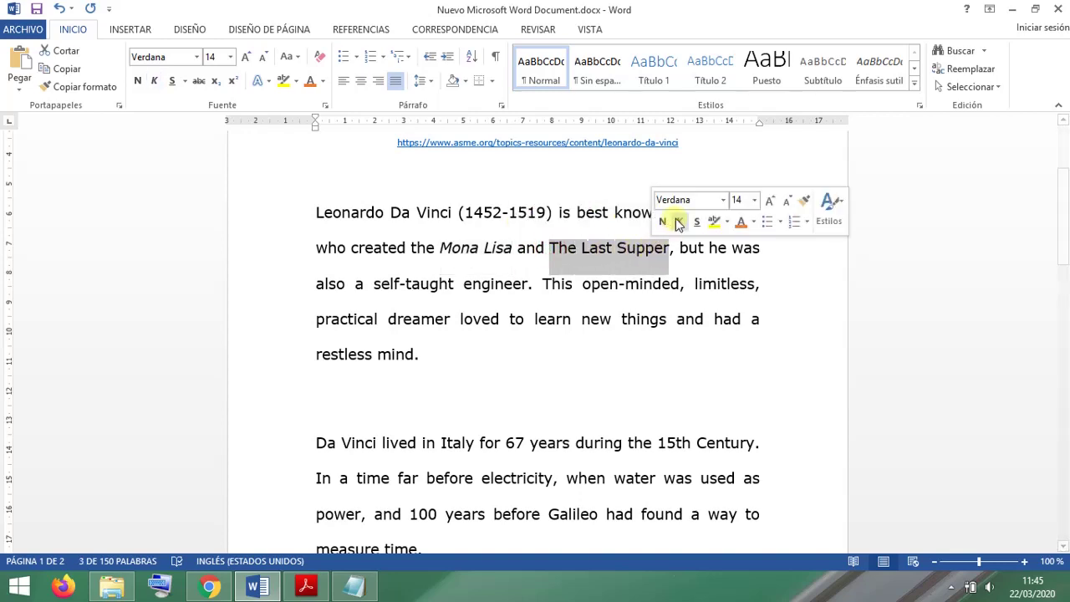
{"action": "left_click", "coordinate": [678, 224]}
{"action": "left_click", "coordinate": [635, 288]}
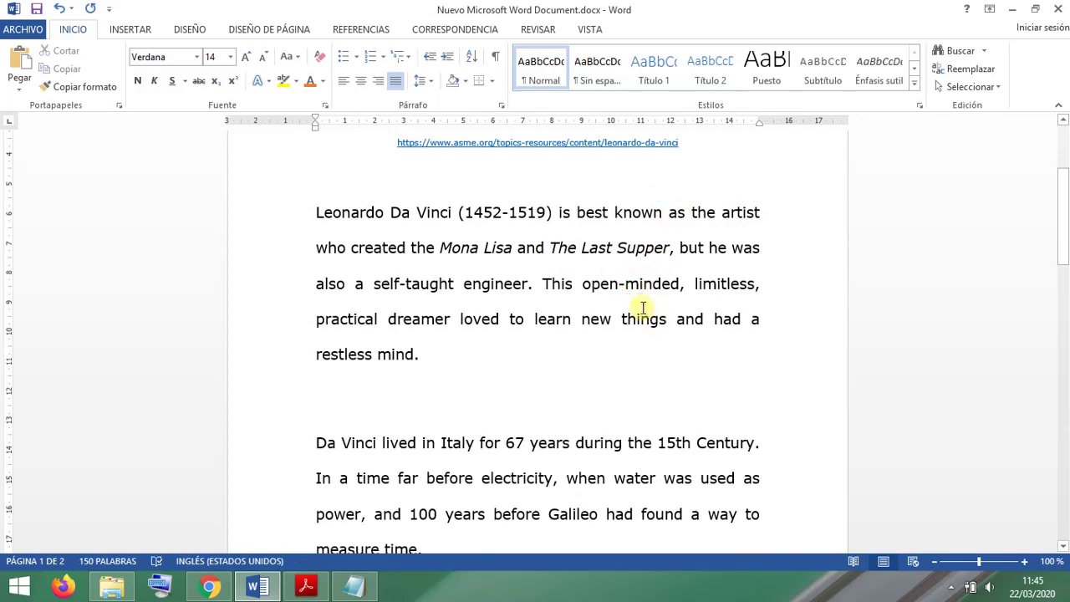
Step: Read instructions 3 to 5 in the exercise PDF, then search Google Images in Chrome for "mona lisa"
{"action": "left_click", "coordinate": [303, 589]}
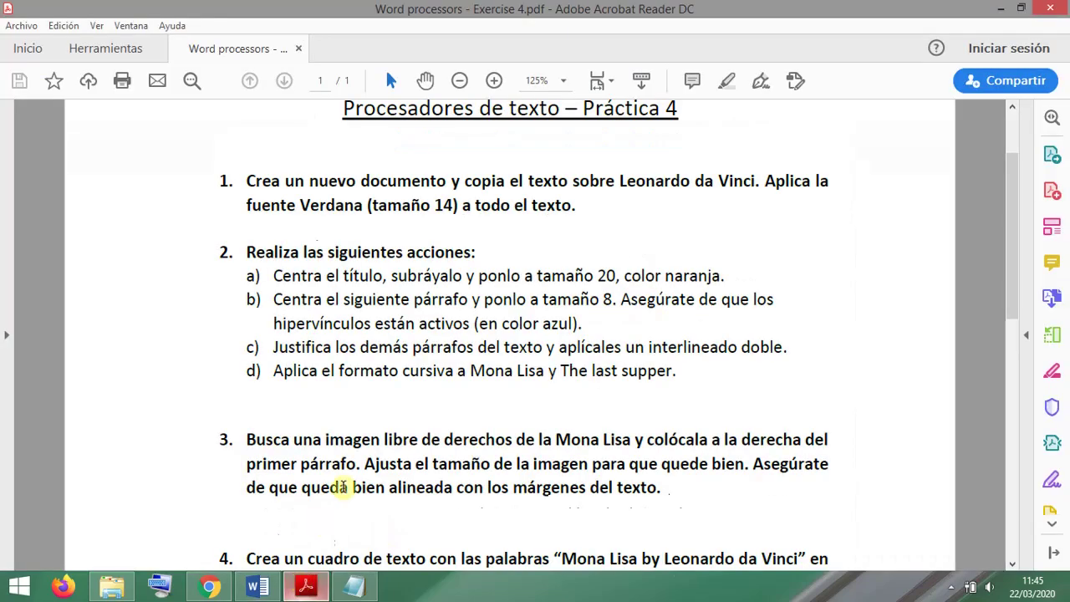
{"action": "scroll", "coordinate": [462, 351], "scroll_direction": "up", "scroll_amount": 1}
{"action": "scroll", "coordinate": [462, 351], "scroll_direction": "down", "scroll_amount": 3}
{"action": "scroll", "coordinate": [462, 351], "scroll_direction": "down", "scroll_amount": 3}
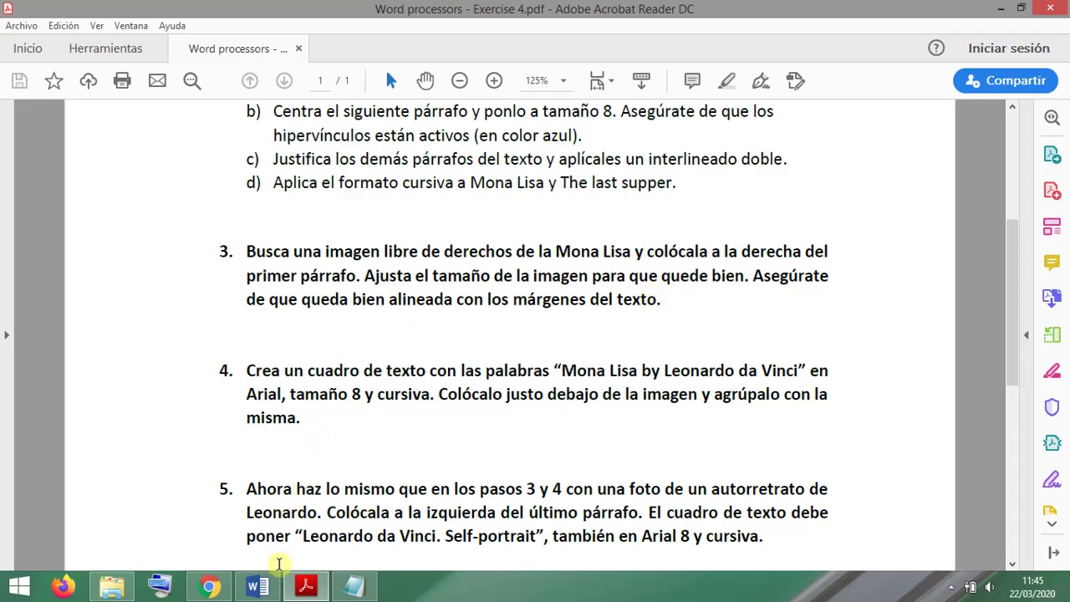
{"action": "left_click", "coordinate": [265, 587]}
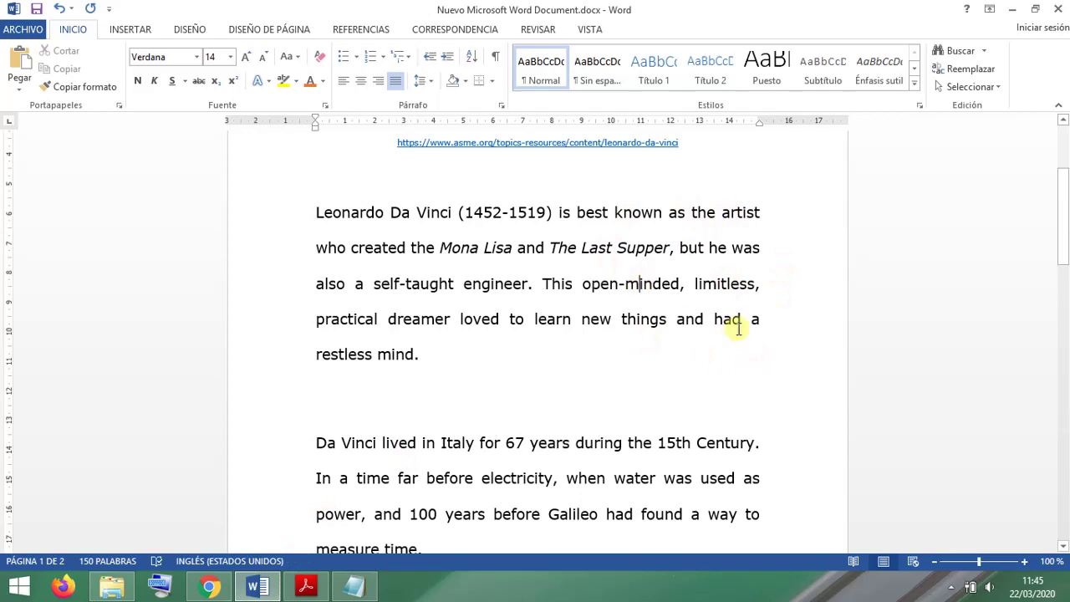
{"action": "left_click", "coordinate": [224, 588]}
{"action": "left_click", "coordinate": [389, 310]}
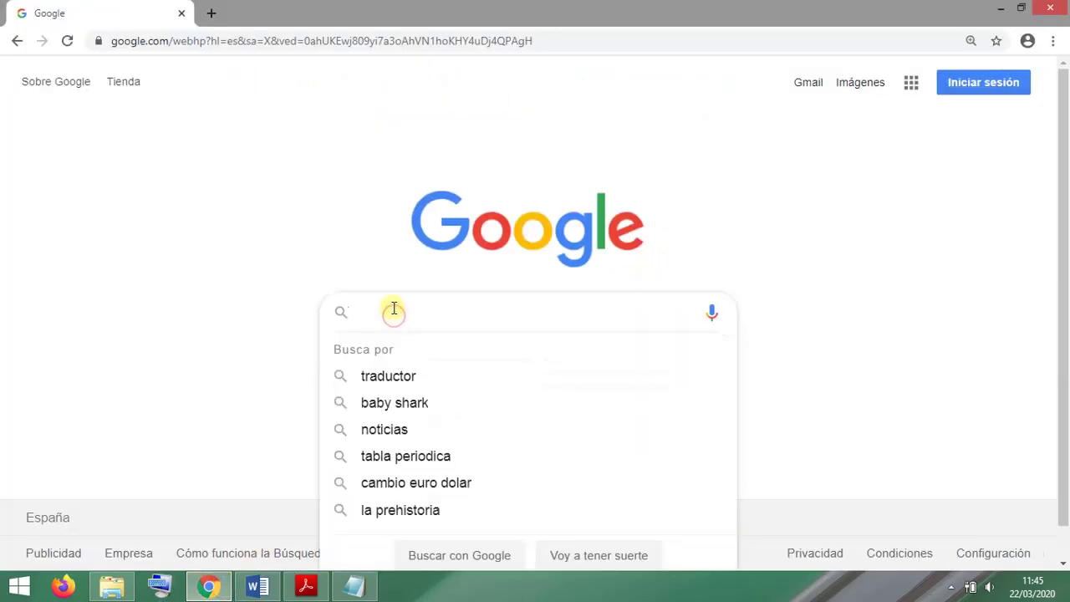
{"action": "type", "text": "mona lisa"}
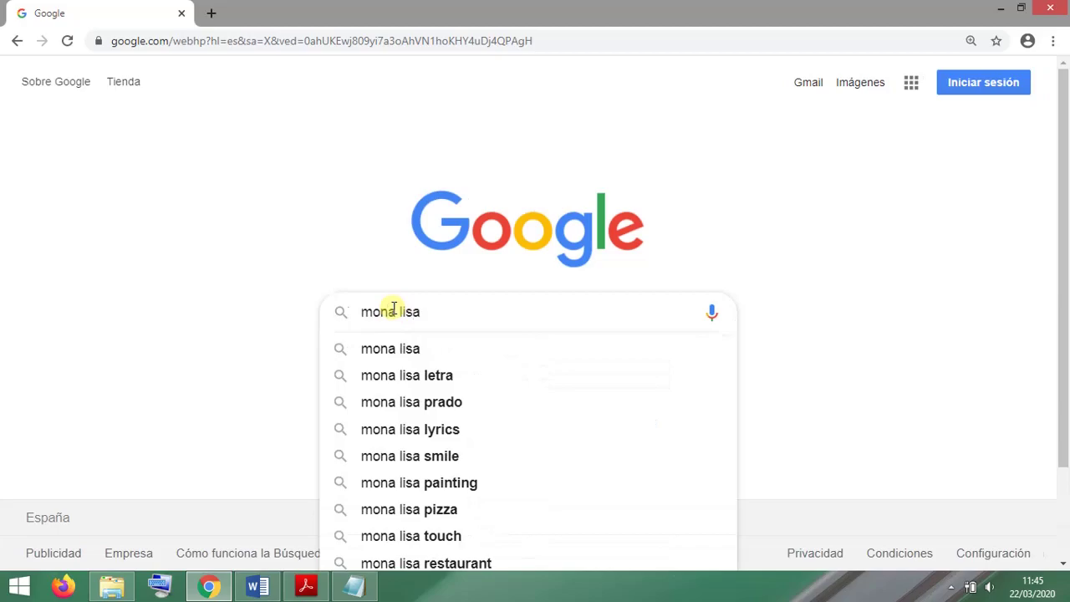
{"action": "key", "text": "Return"}
{"action": "left_click", "coordinate": [248, 144]}
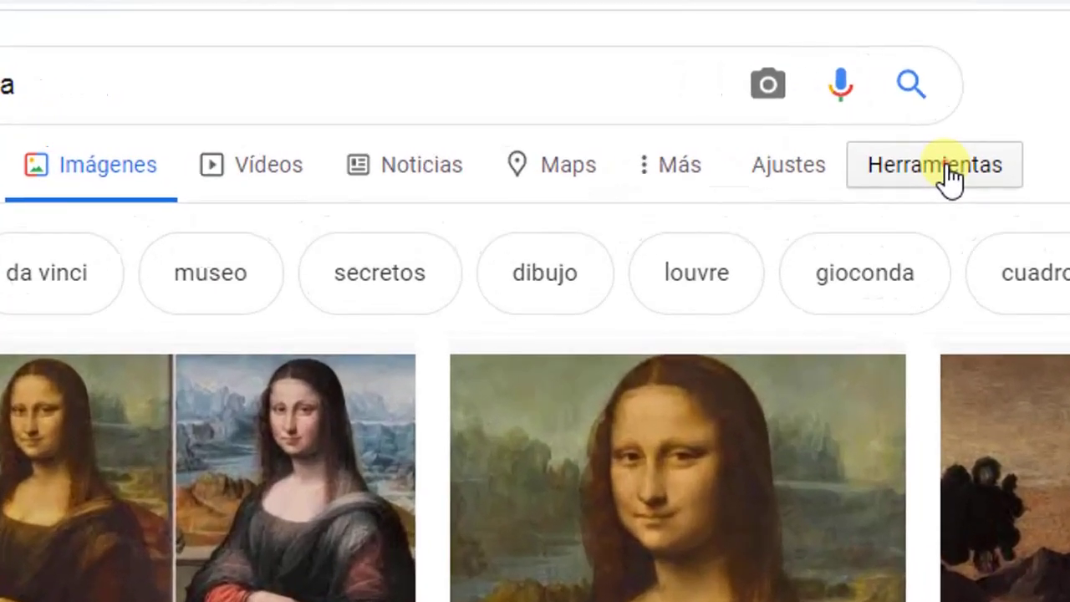
Step: Filter the image results by usage rights "Etiquetadas para reutilización no comercial" and size "Medianas"
{"action": "left_click", "coordinate": [951, 172]}
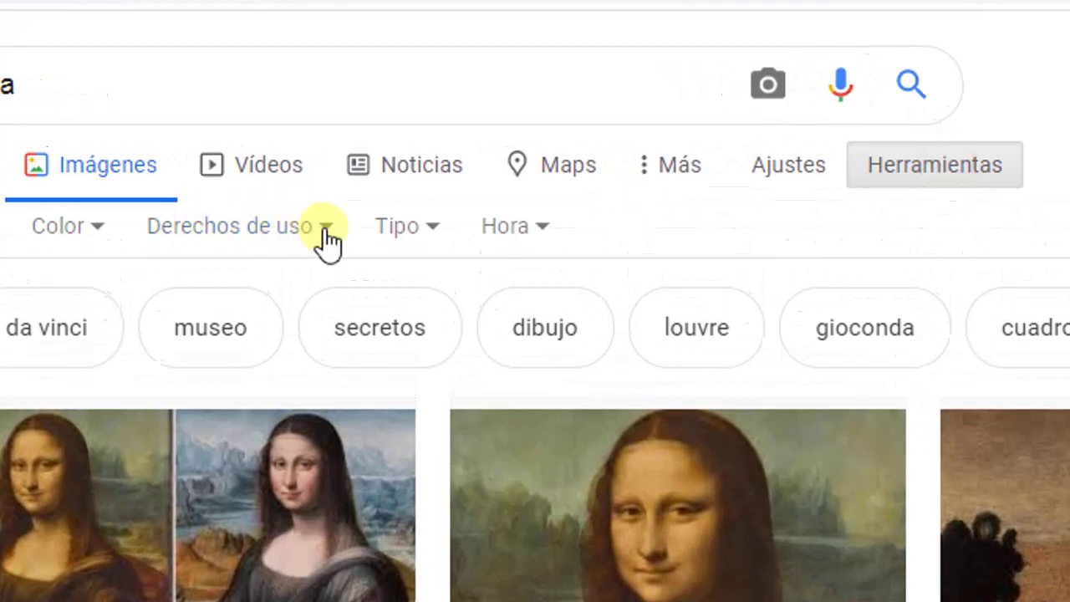
{"action": "left_click", "coordinate": [288, 230]}
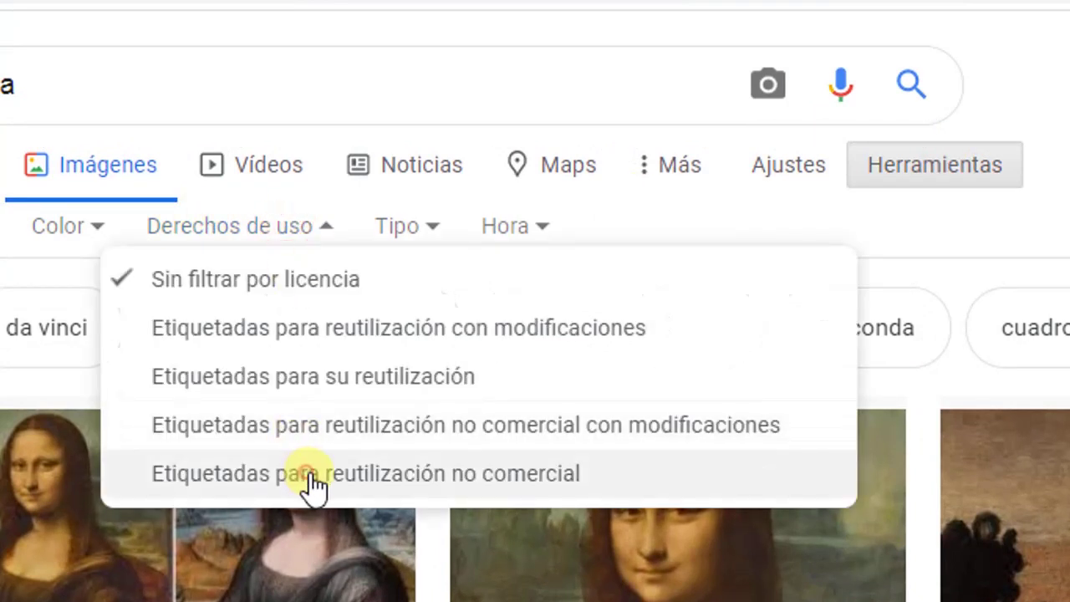
{"action": "left_click", "coordinate": [311, 473]}
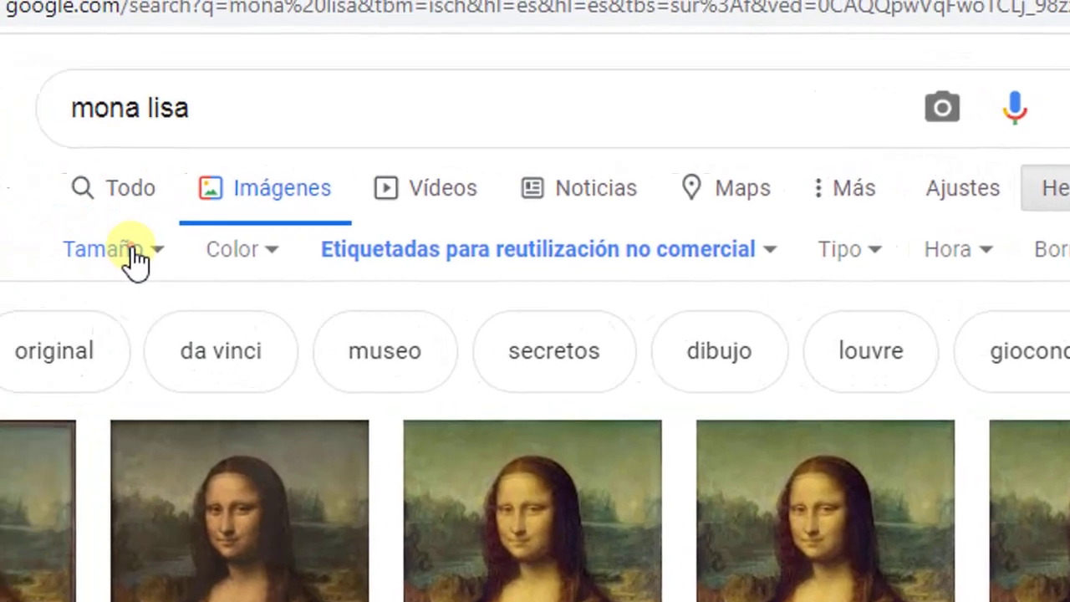
{"action": "left_click", "coordinate": [136, 255]}
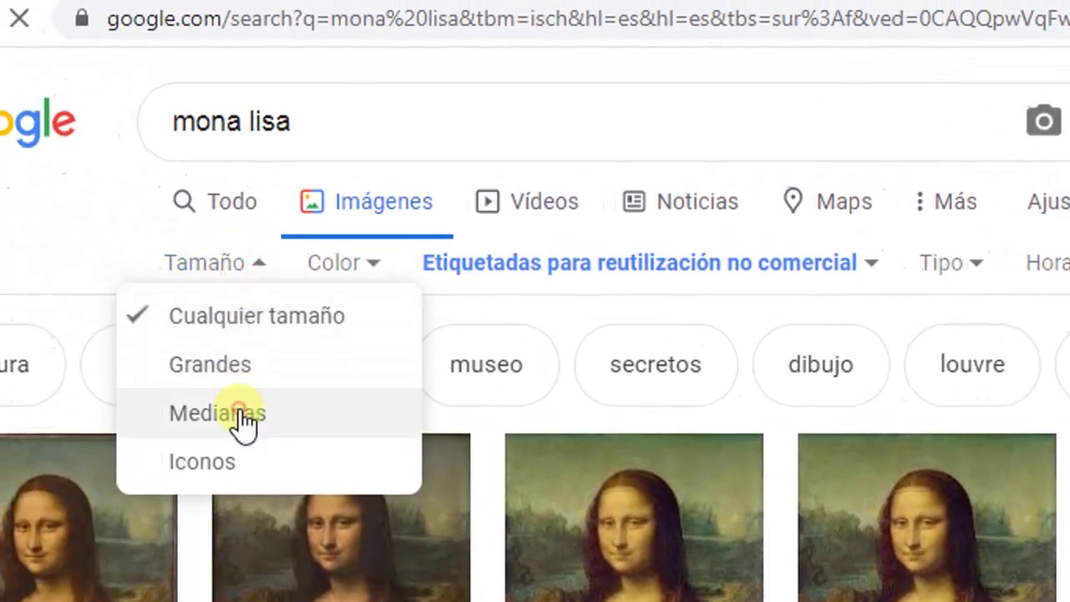
{"action": "left_click", "coordinate": [242, 418]}
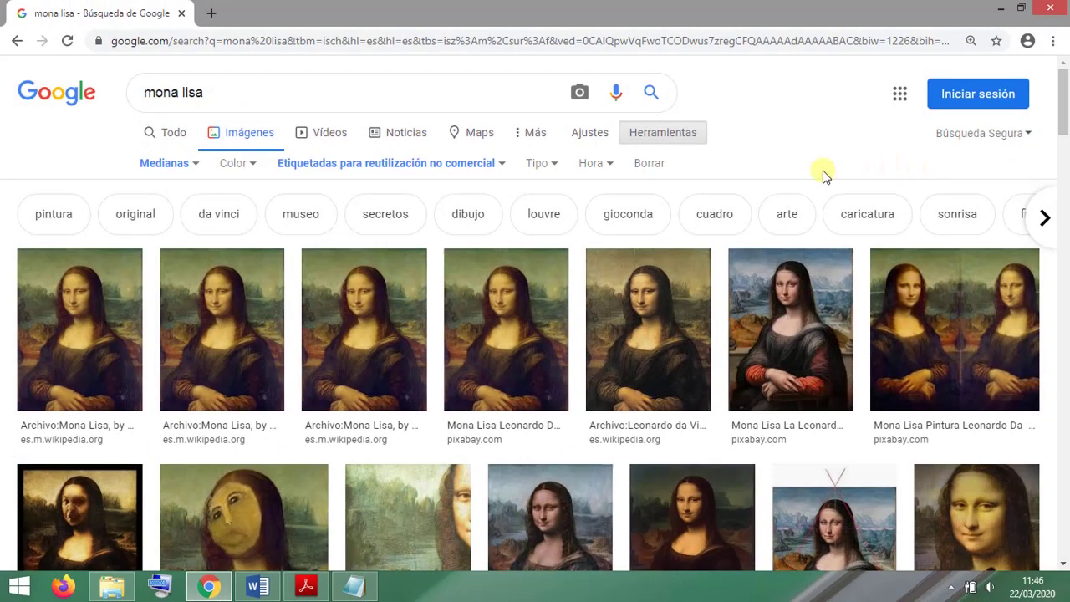
Step: Copy the first Mona Lisa image from Wikipedia, paste it below the first paragraph in the Word document and select it
{"action": "left_click", "coordinate": [126, 346]}
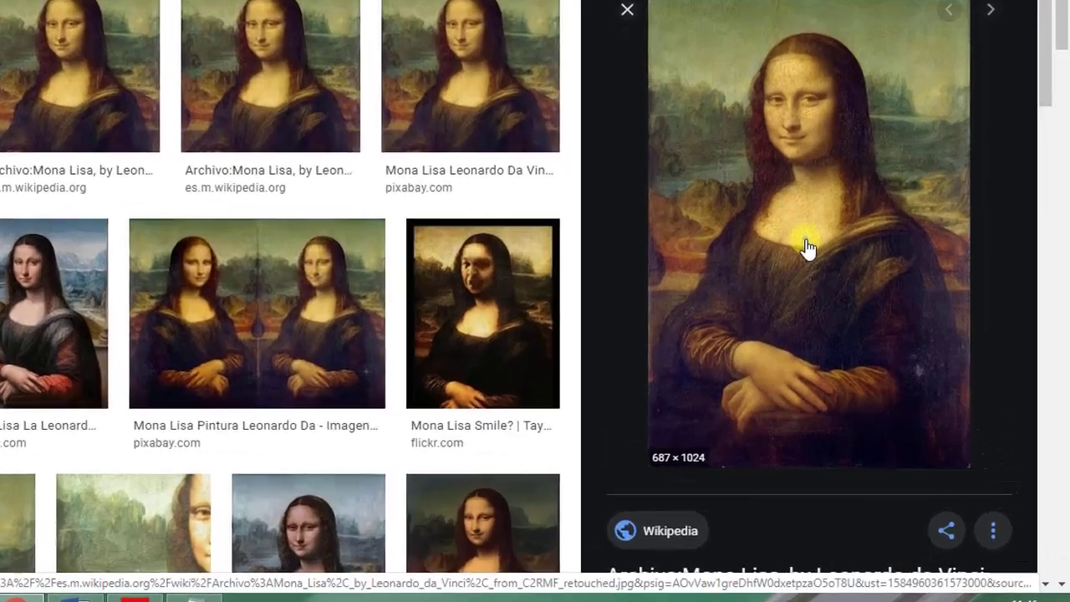
{"action": "right_click", "coordinate": [855, 283]}
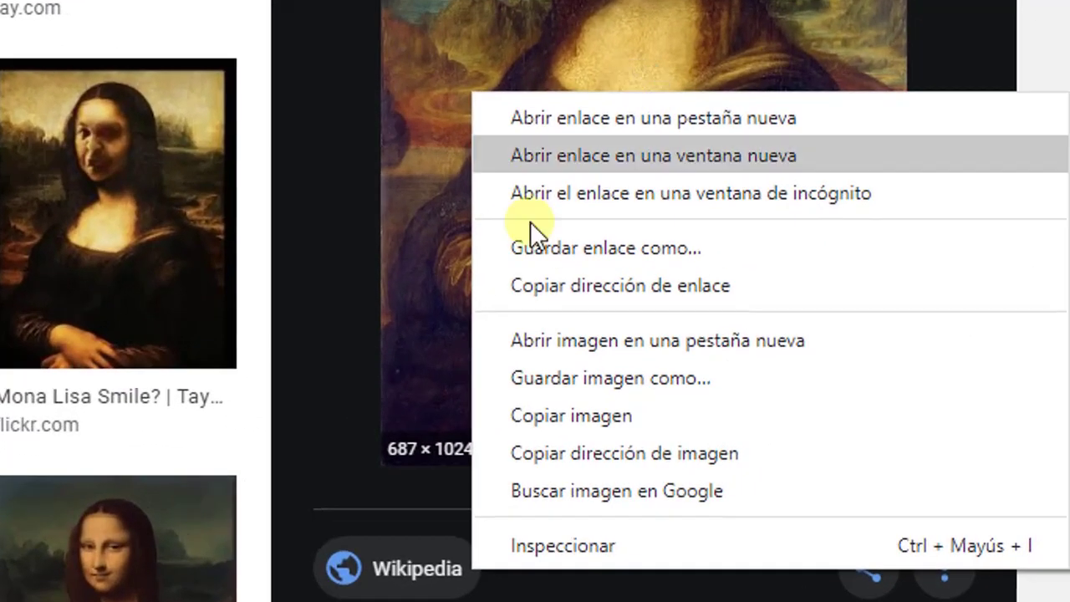
{"action": "left_click", "coordinate": [599, 421]}
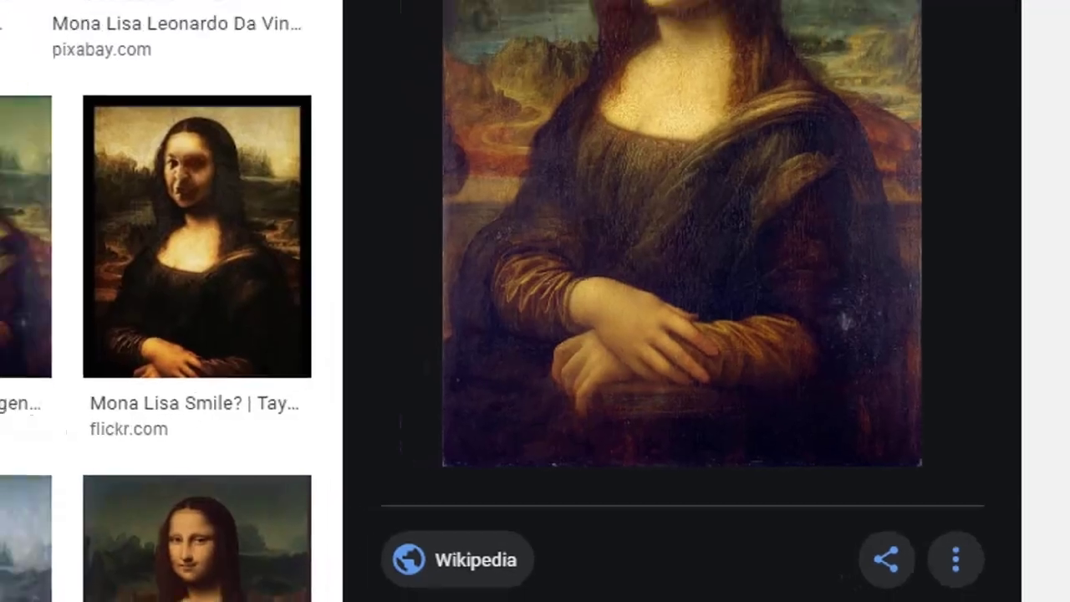
{"action": "left_click", "coordinate": [185, 593]}
{"action": "left_click", "coordinate": [270, 394]}
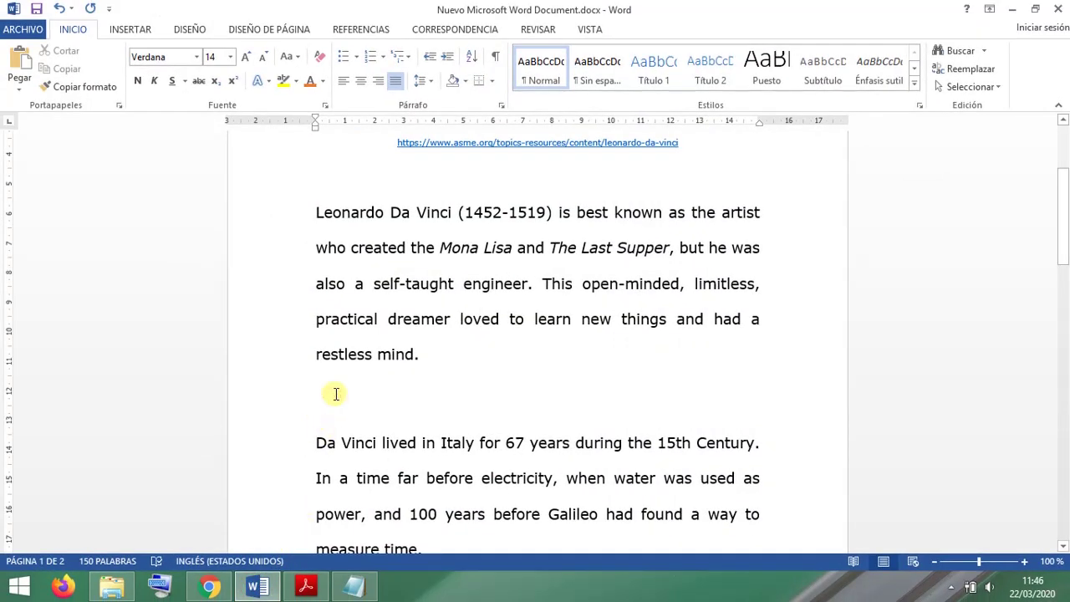
{"action": "key", "text": "ctrl+v"}
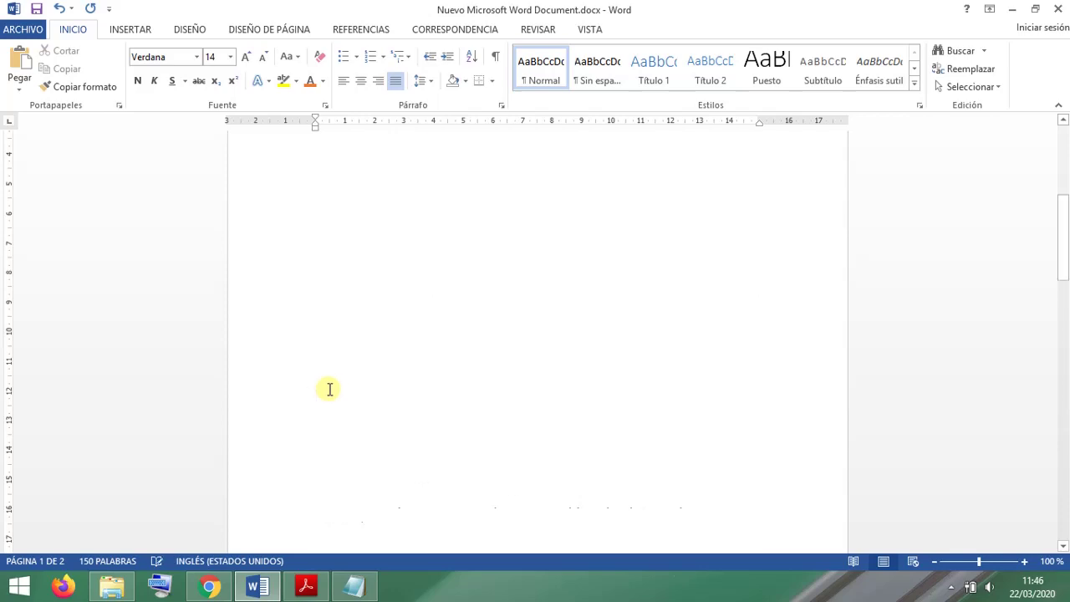
{"action": "left_click", "coordinate": [514, 372]}
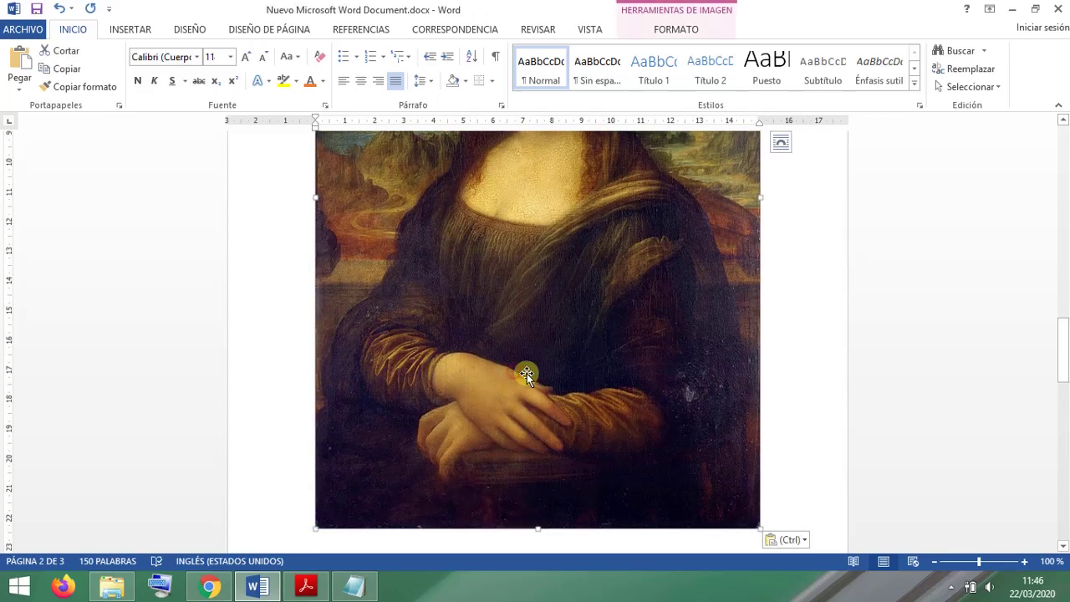
{"action": "scroll", "coordinate": [526, 374], "scroll_direction": "down", "scroll_amount": 3}
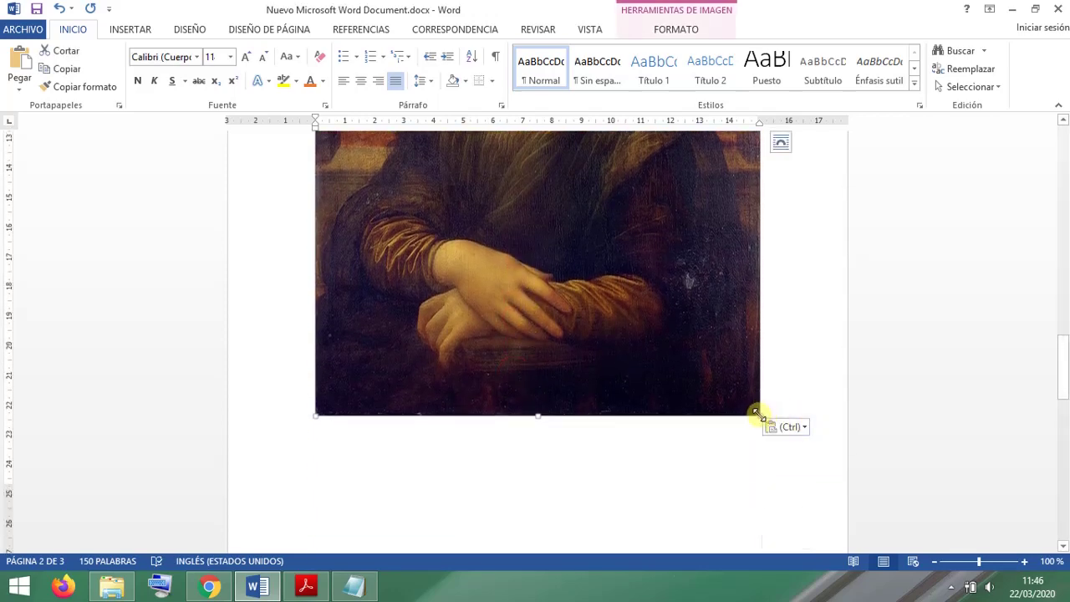
Step: Shrink the Mona Lisa image proportionally to about 4.6 cm wide so it fits below the first paragraph
{"action": "left_click_drag", "start_coordinate": [759, 414], "coordinate": [483, 186]}
{"action": "scroll", "coordinate": [552, 318], "scroll_direction": "up", "scroll_amount": 3}
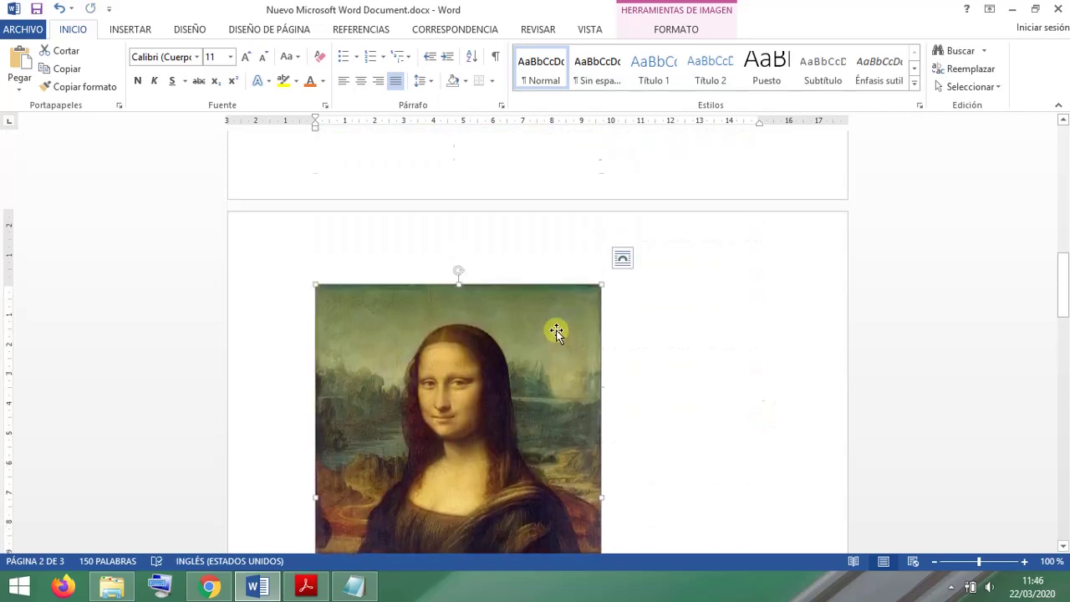
{"action": "scroll", "coordinate": [548, 327], "scroll_direction": "down", "scroll_amount": 3}
{"action": "left_click_drag", "start_coordinate": [598, 483], "coordinate": [418, 269]}
{"action": "scroll", "coordinate": [534, 399], "scroll_direction": "up", "scroll_amount": 5}
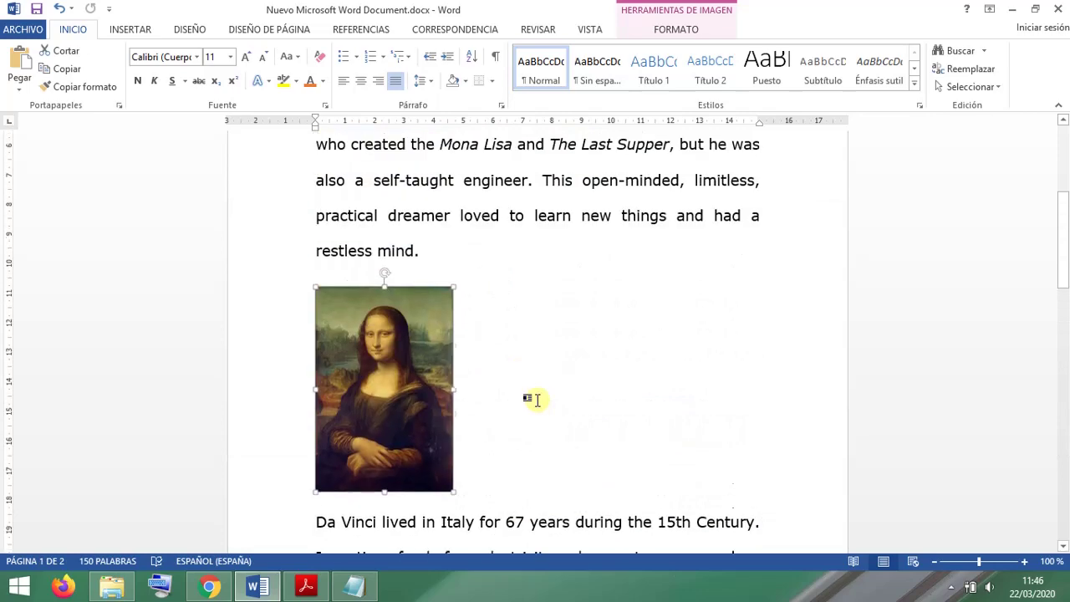
{"action": "scroll", "coordinate": [548, 409], "scroll_direction": "down", "scroll_amount": 2}
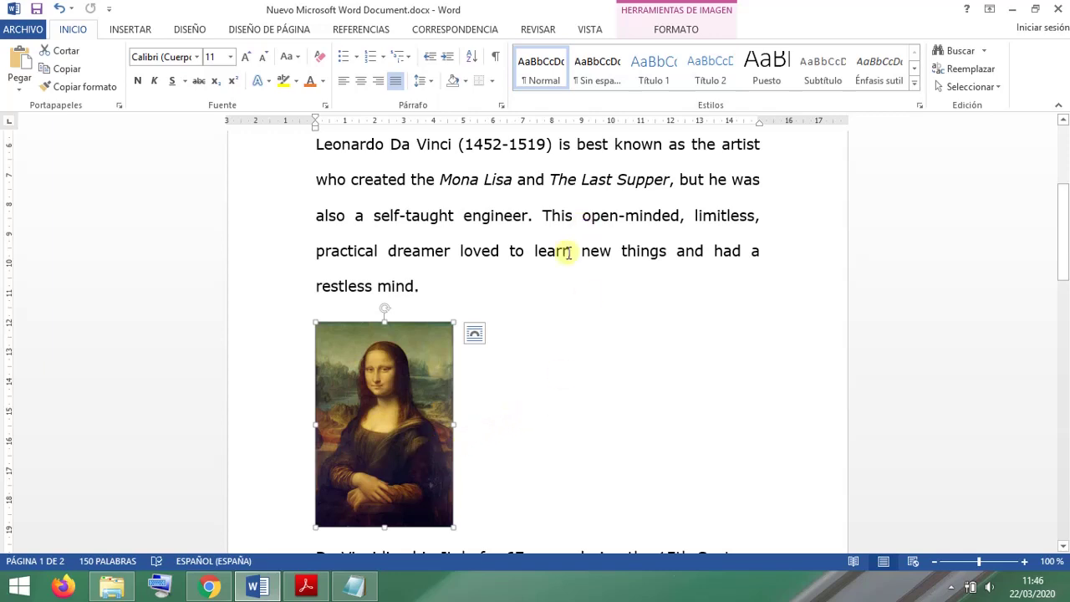
{"action": "scroll", "coordinate": [658, 357], "scroll_direction": "up", "scroll_amount": 2}
{"action": "scroll", "coordinate": [650, 357], "scroll_direction": "down", "scroll_amount": 3}
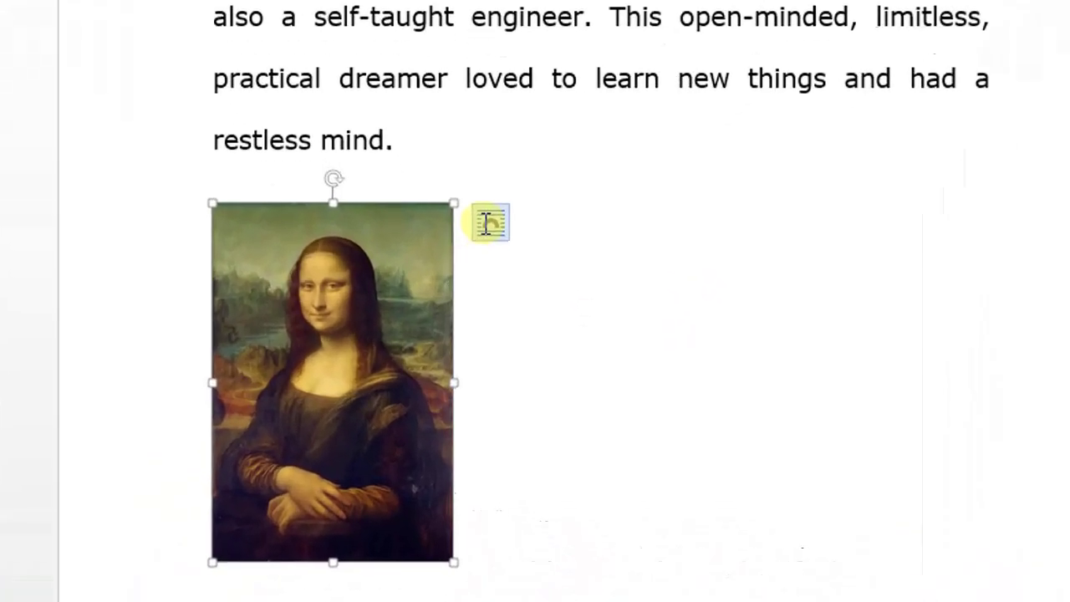
Step: Set the Mona Lisa image's text wrapping to Cuadrado and move it to the right of the first paragraph
{"action": "left_click", "coordinate": [474, 295]}
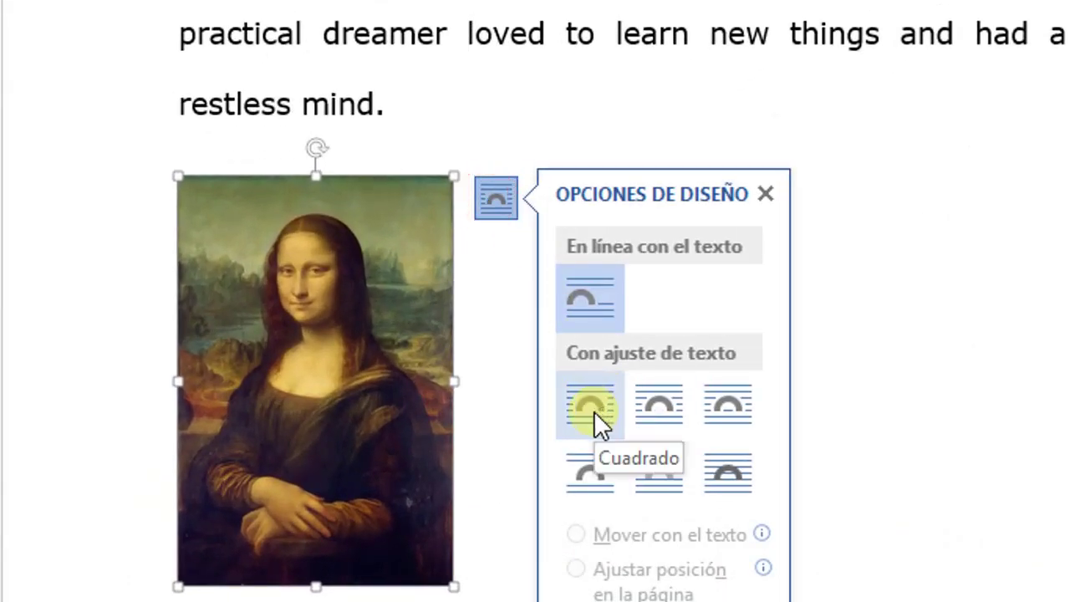
{"action": "right_click", "coordinate": [313, 345]}
{"action": "mouse_move", "coordinate": [461, 256]}
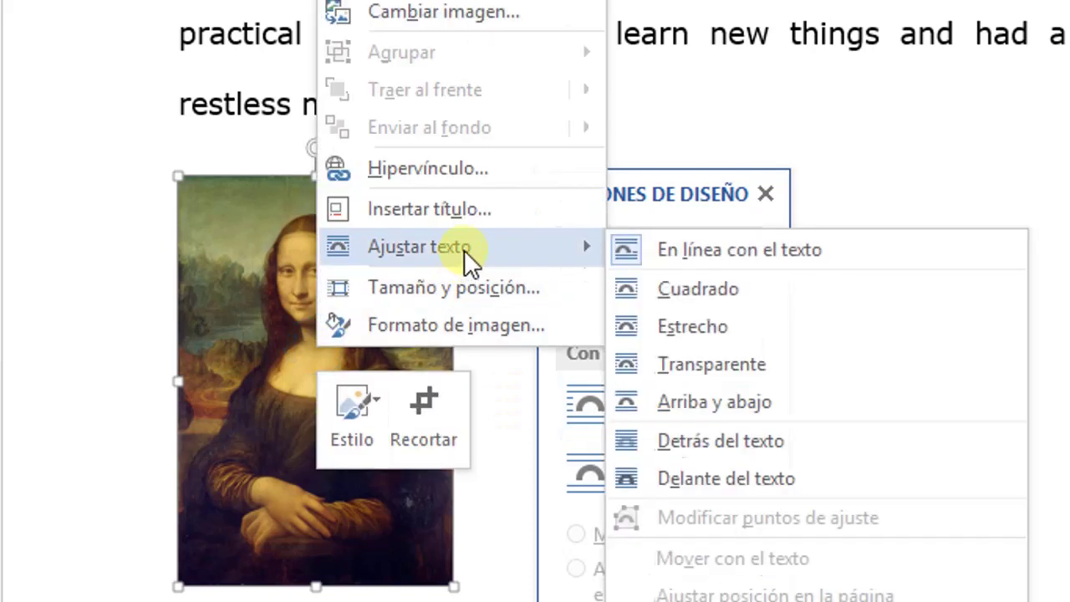
{"action": "left_click", "coordinate": [670, 294]}
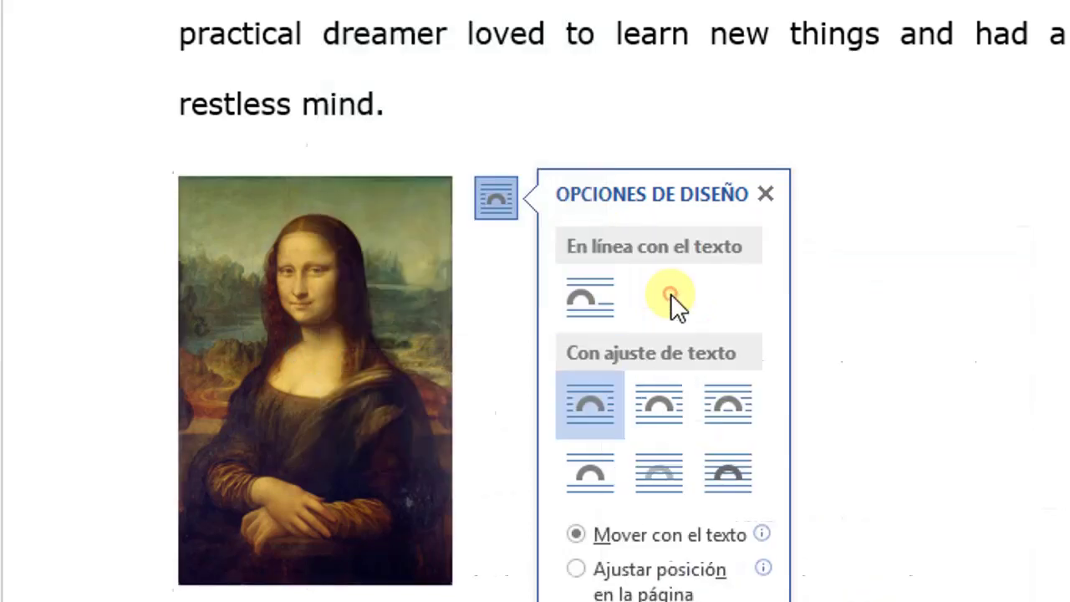
{"action": "left_click_drag", "start_coordinate": [363, 362], "coordinate": [703, 338]}
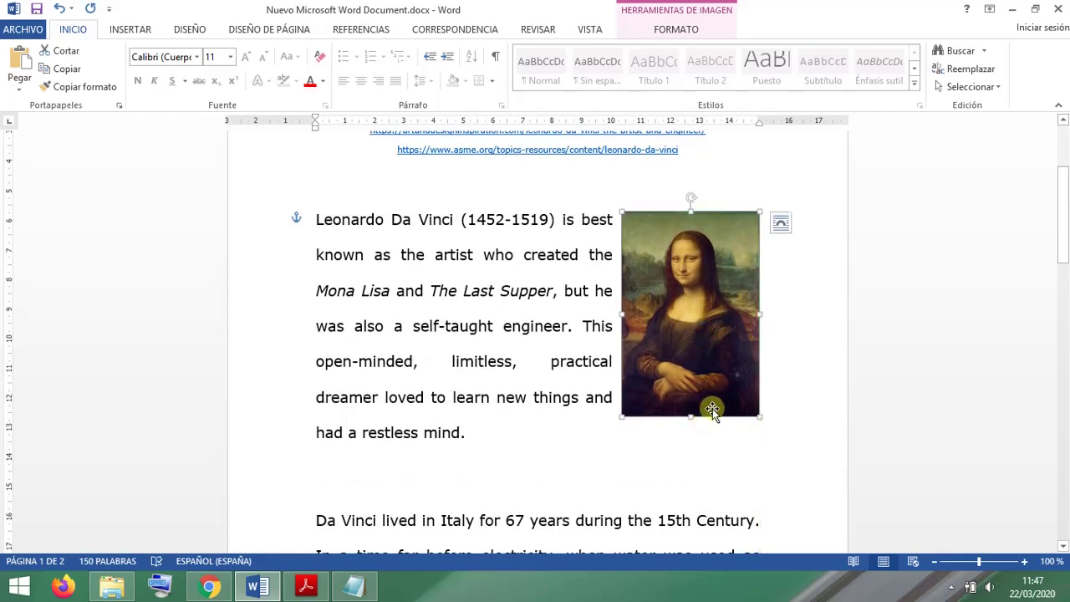
{"action": "scroll", "coordinate": [719, 411], "scroll_direction": "down", "scroll_amount": 2}
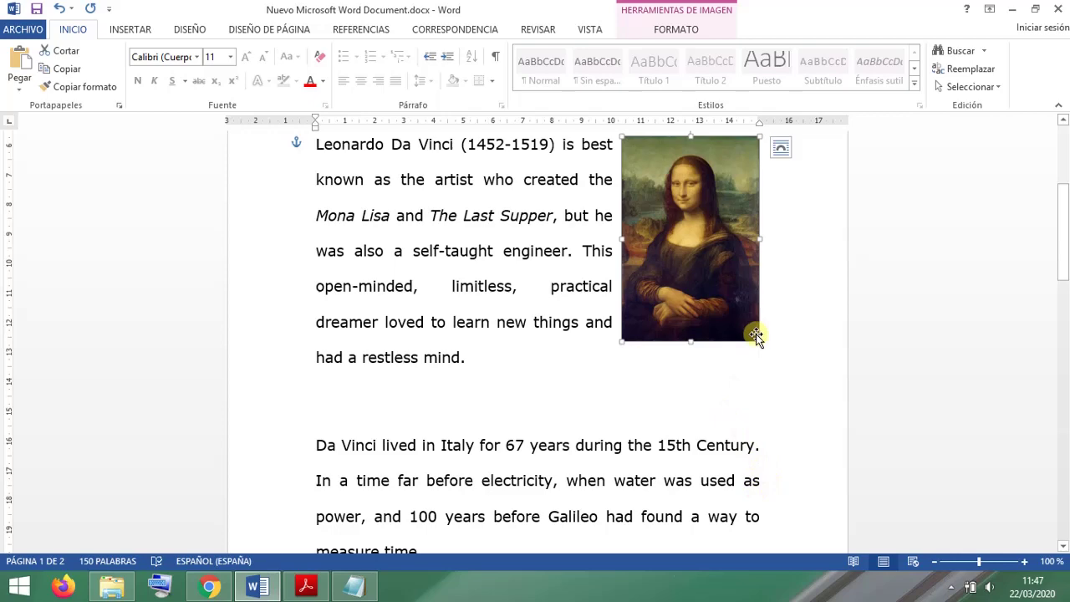
Step: Check the image's alignment by moving it past and back to the right text margin, then enlarge it slightly
{"action": "left_click_drag", "start_coordinate": [712, 275], "coordinate": [763, 275]}
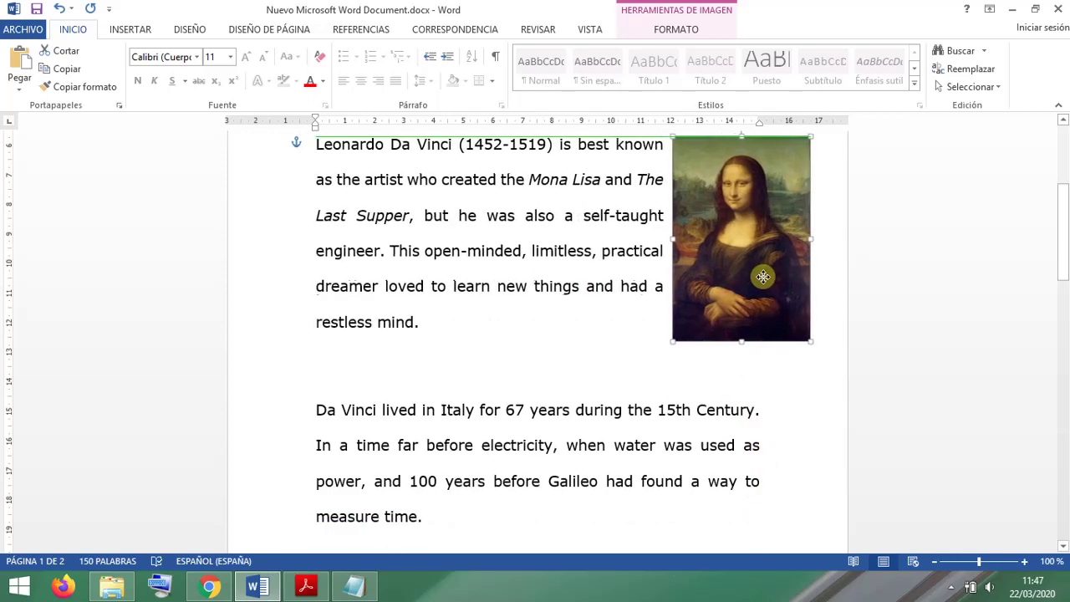
{"action": "scroll", "coordinate": [764, 376], "scroll_direction": "up", "scroll_amount": 2}
{"action": "scroll", "coordinate": [752, 359], "scroll_direction": "down", "scroll_amount": 1}
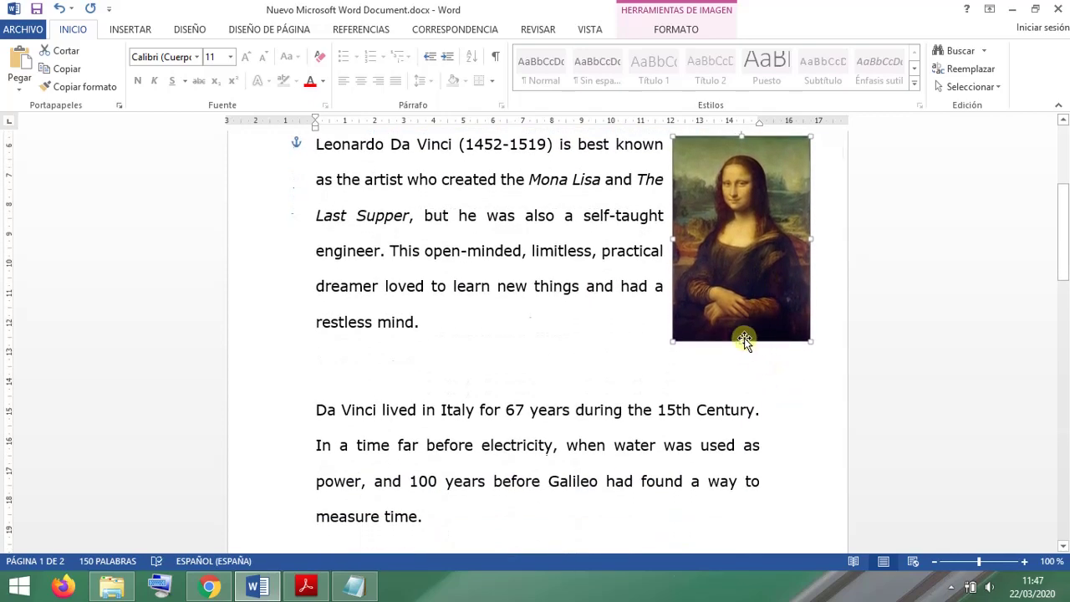
{"action": "scroll", "coordinate": [744, 338], "scroll_direction": "up", "scroll_amount": 1}
{"action": "left_click_drag", "start_coordinate": [747, 315], "coordinate": [693, 301]}
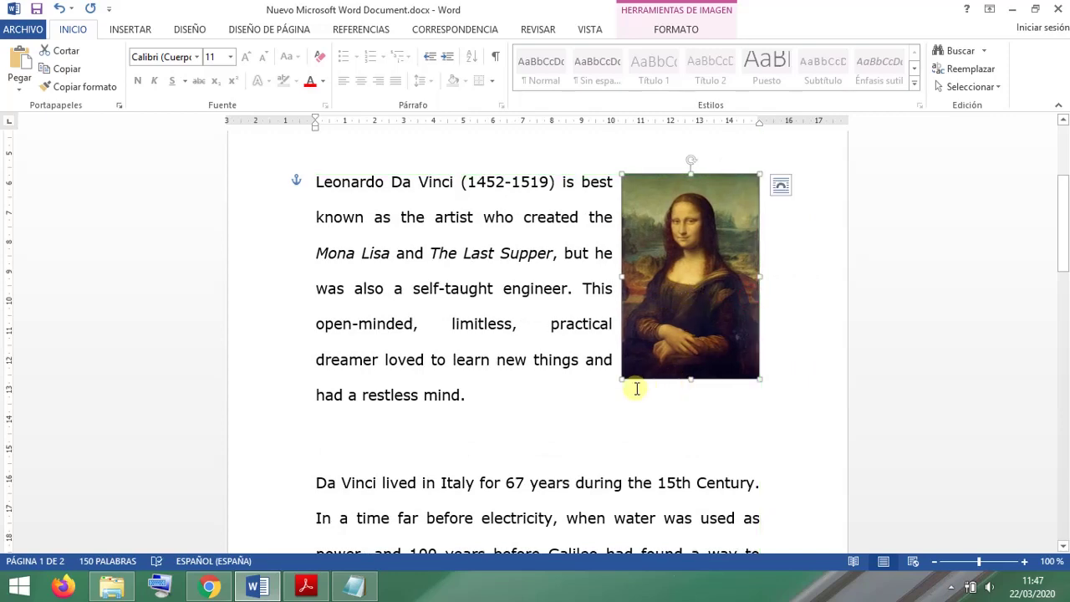
{"action": "left_click_drag", "start_coordinate": [622, 381], "coordinate": [617, 388]}
Step: Read instruction 4 about the image's caption text box in the exercise PDF in Acrobat Reader
{"action": "left_click", "coordinate": [306, 585]}
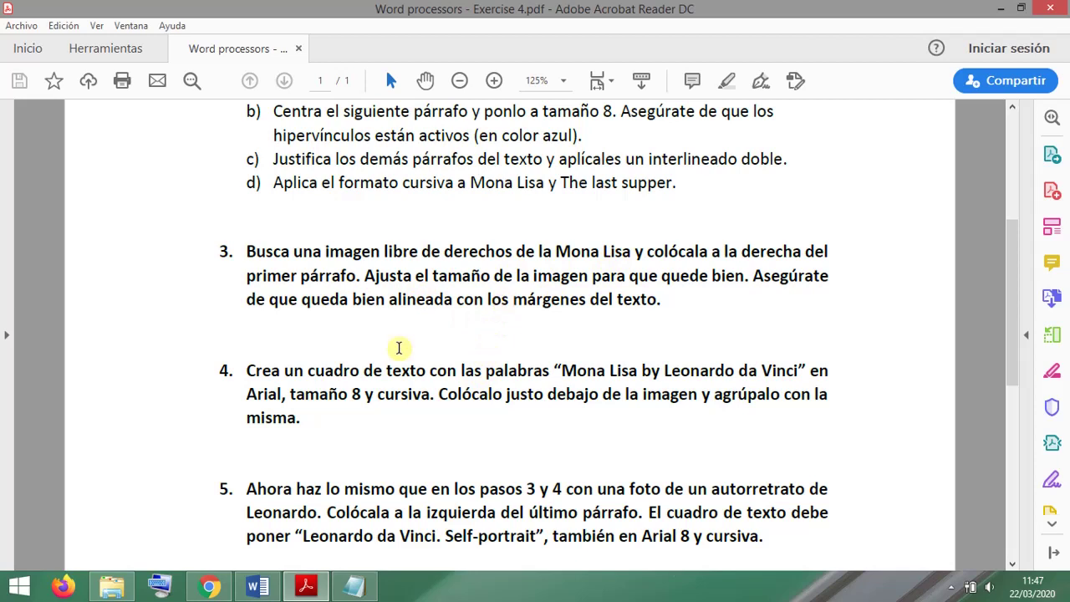
{"action": "scroll", "coordinate": [398, 346], "scroll_direction": "down", "scroll_amount": 1}
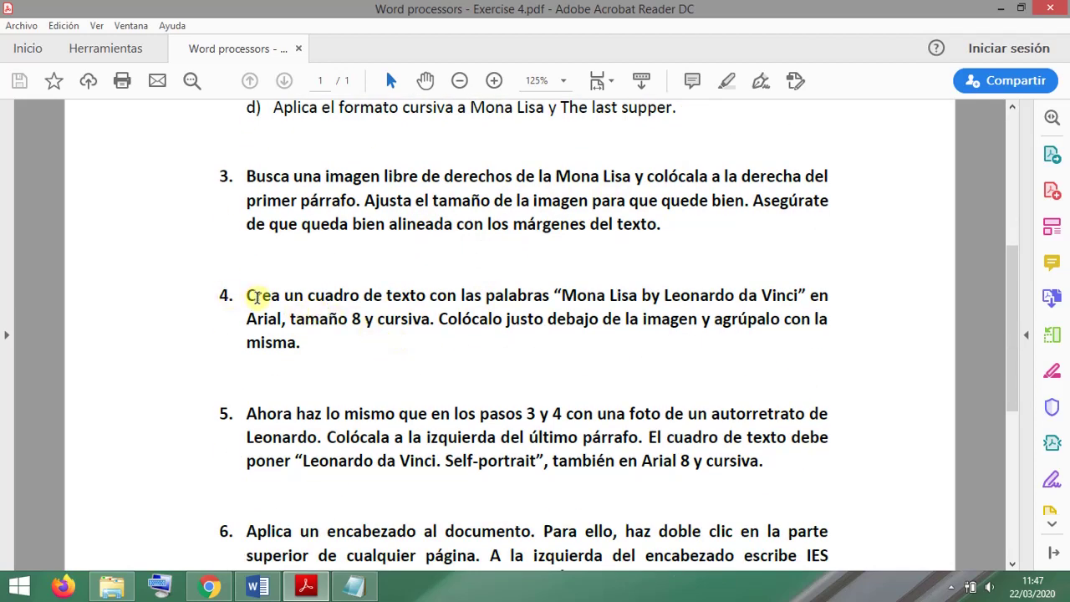
{"action": "left_click_drag", "start_coordinate": [233, 298], "coordinate": [355, 300]}
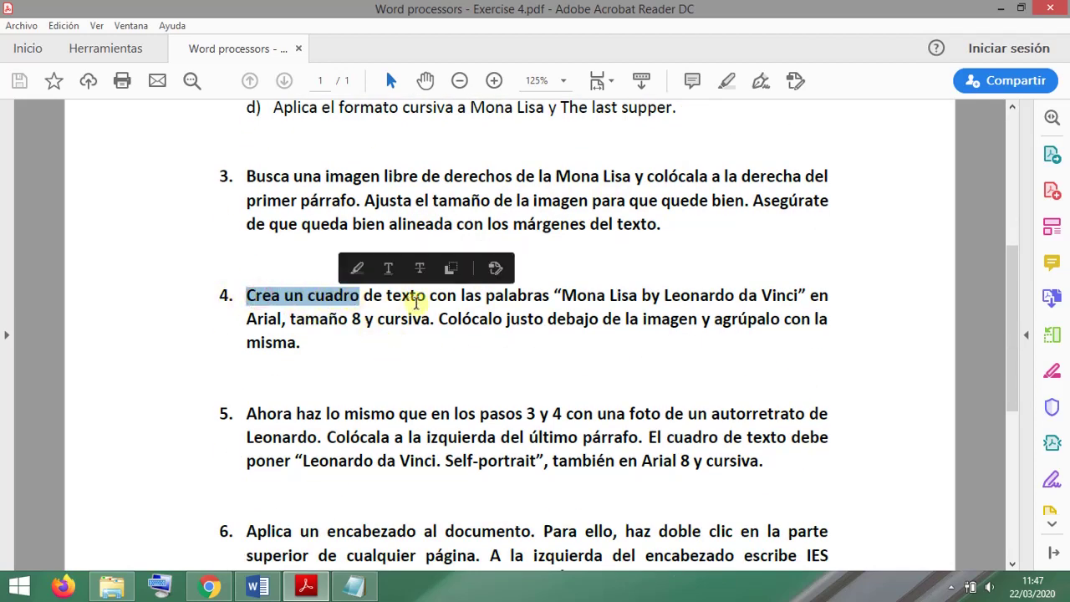
{"action": "left_click", "coordinate": [406, 305]}
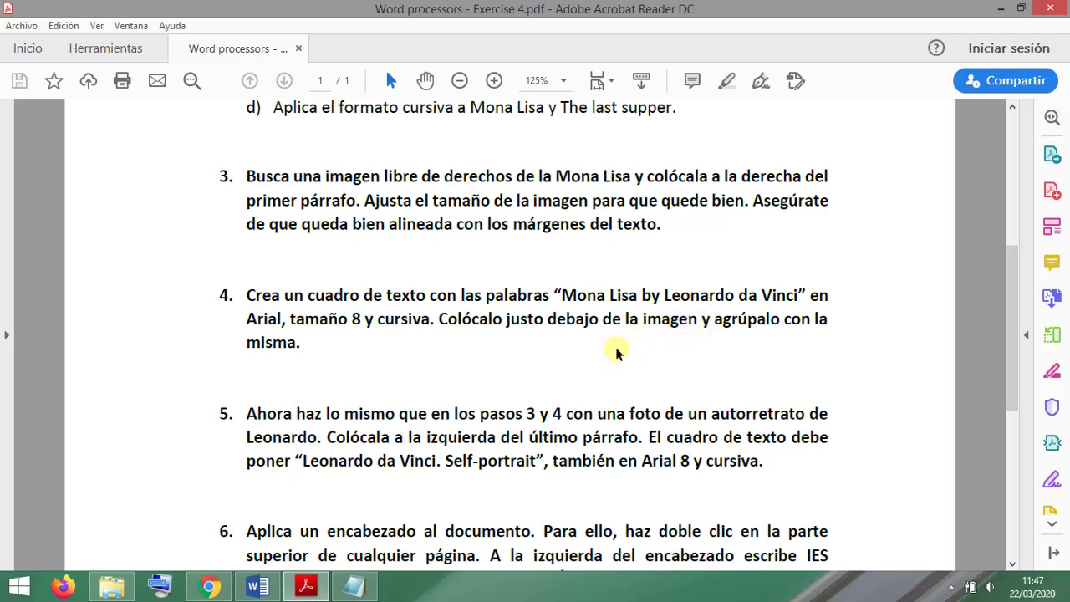
Step: In Word, insert a simple text box reading "Mona Lisa by Leonardo da Vinci" and place it just below the image
{"action": "left_click", "coordinate": [276, 588]}
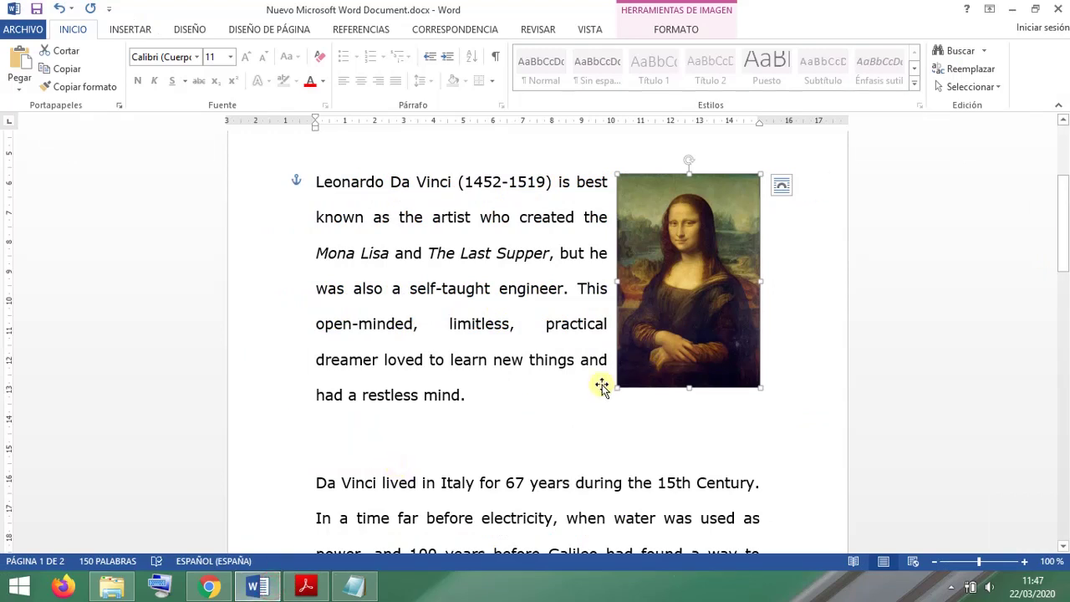
{"action": "left_click", "coordinate": [130, 29]}
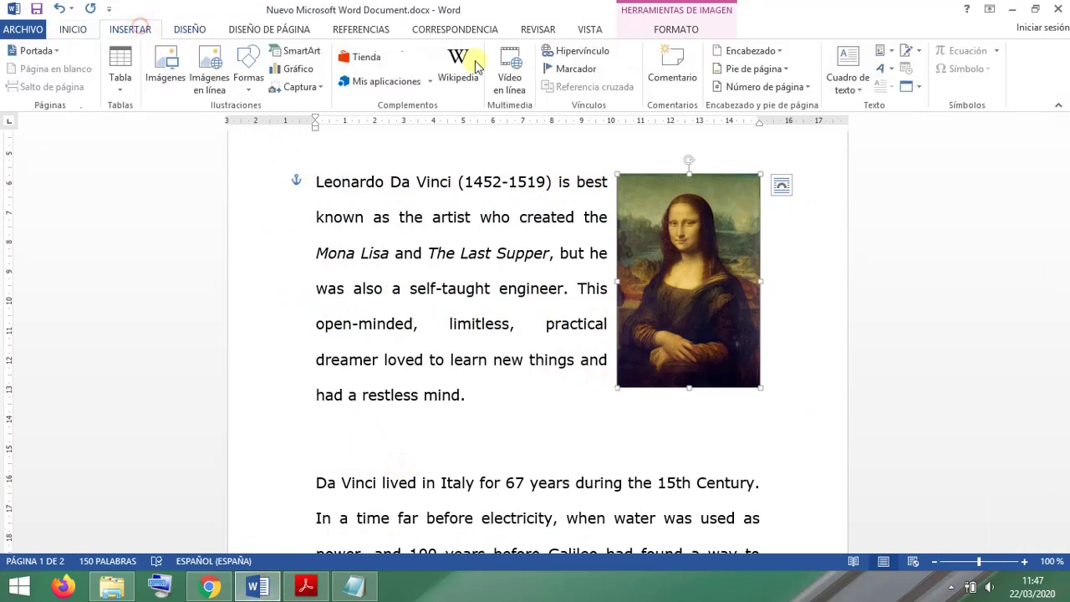
{"action": "left_click", "coordinate": [848, 81]}
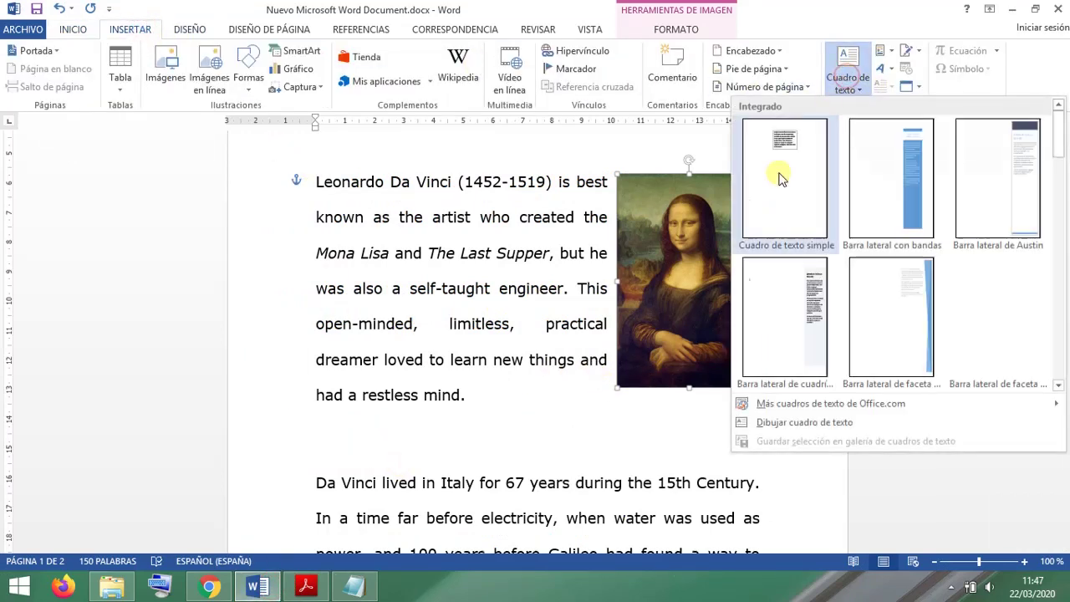
{"action": "left_click", "coordinate": [785, 142]}
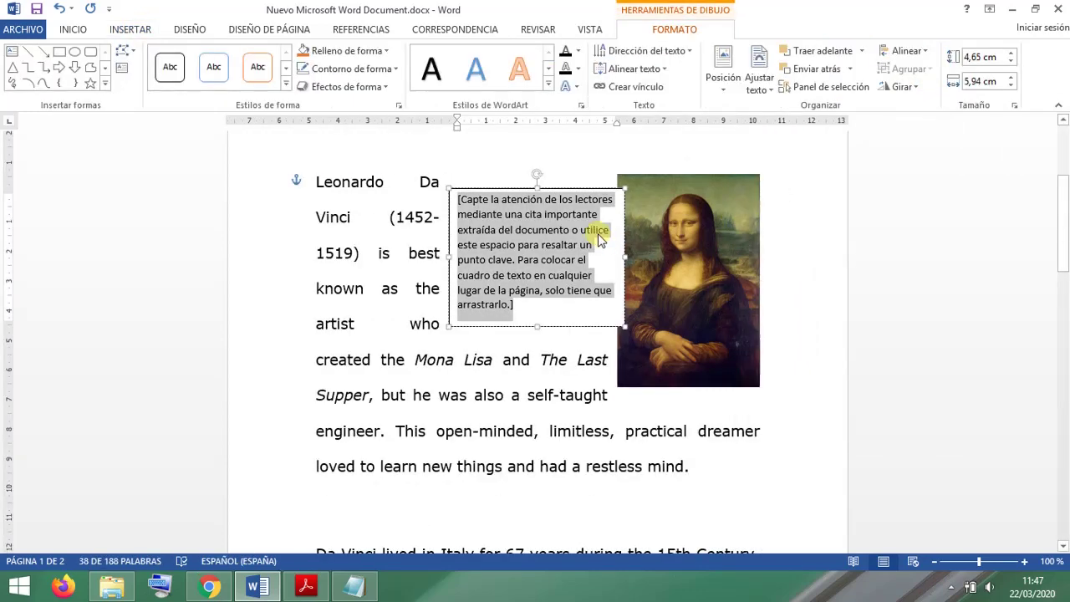
{"action": "key", "text": "Delete"}
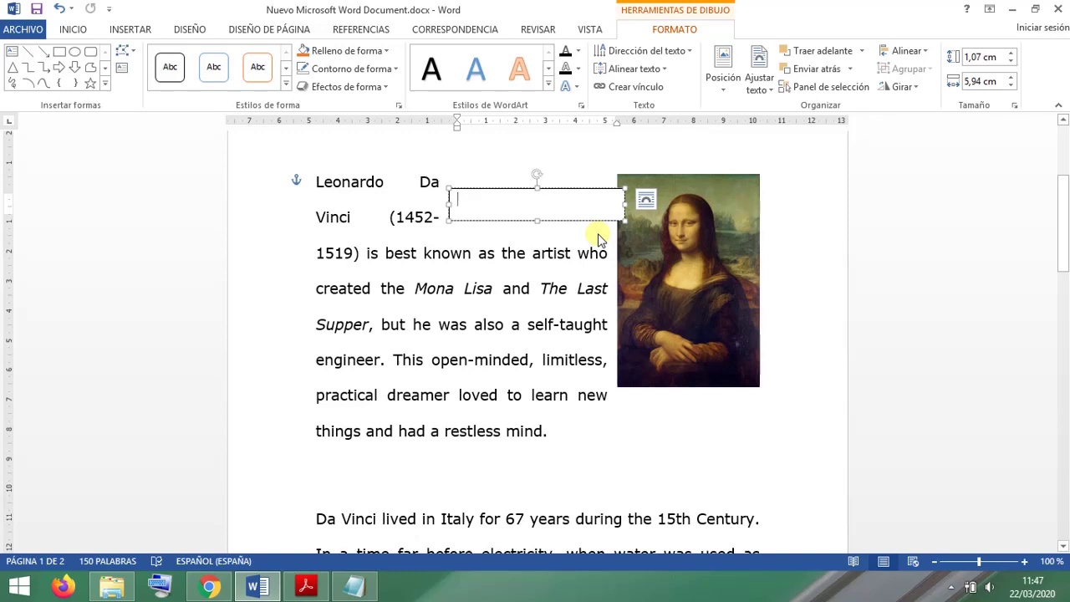
{"action": "type", "text": "Mona Lisa by Leonardo da Vinci"}
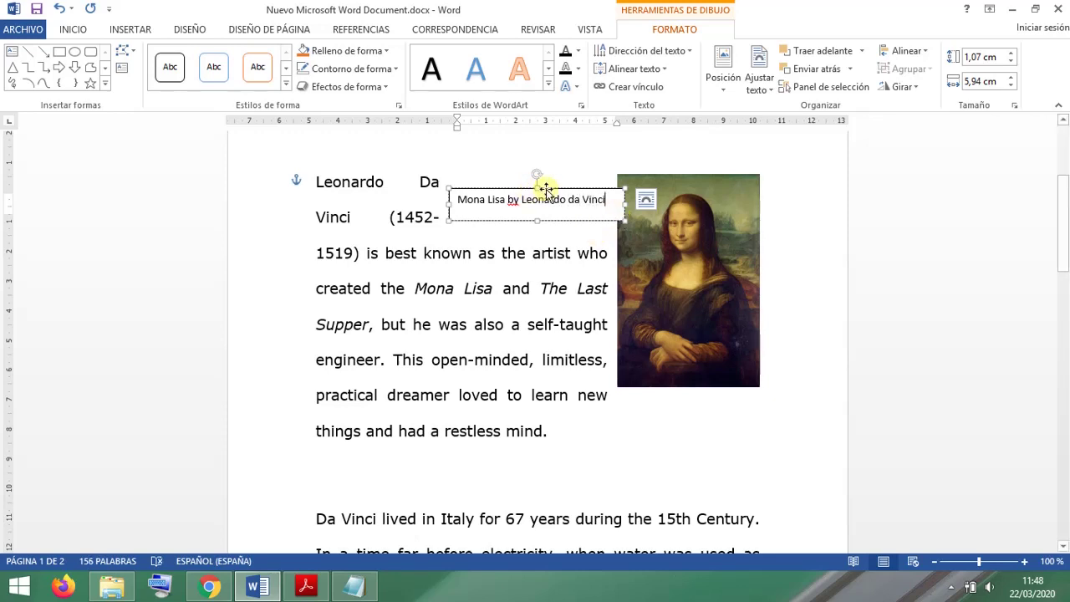
{"action": "left_click_drag", "start_coordinate": [546, 186], "coordinate": [693, 386]}
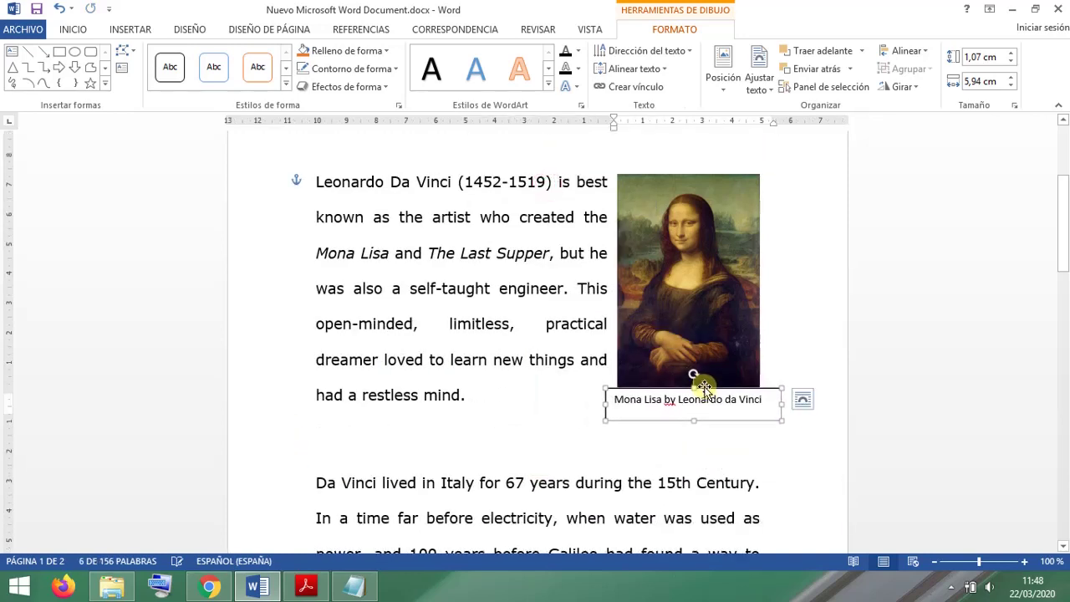
Step: Format the caption text below the Mona Lisa image as Arial, size 8, italic
{"action": "triple_click", "coordinate": [693, 401]}
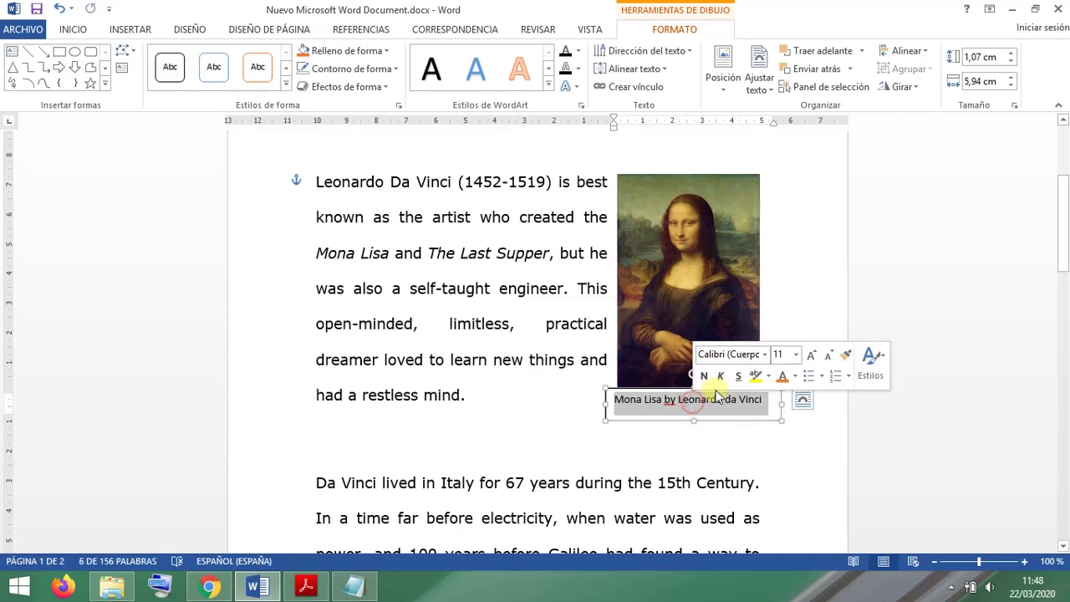
{"action": "left_click", "coordinate": [765, 354]}
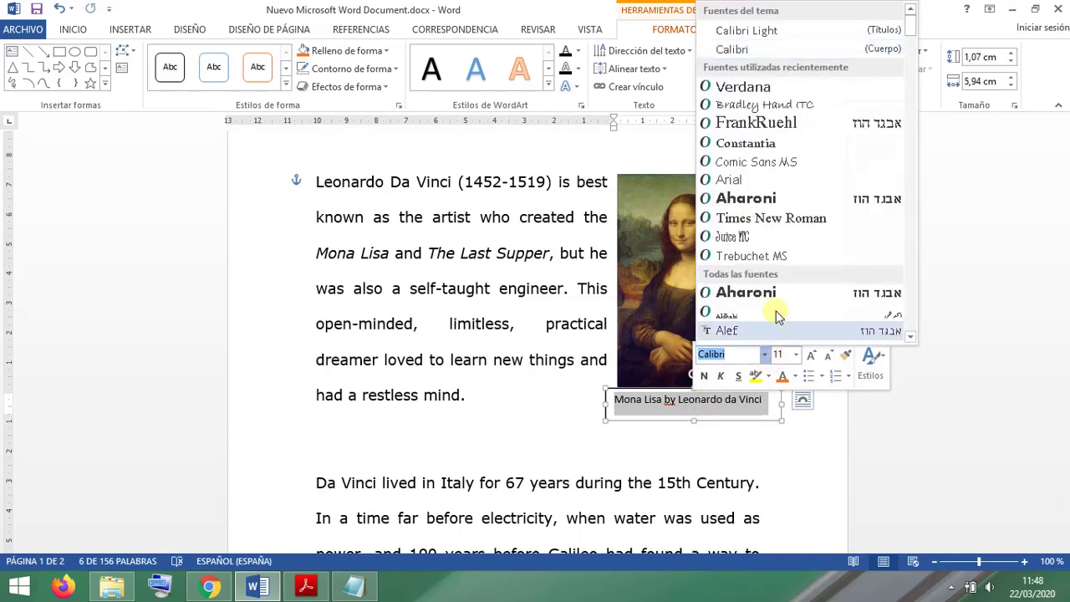
{"action": "left_click", "coordinate": [758, 188]}
{"action": "left_click", "coordinate": [795, 354]}
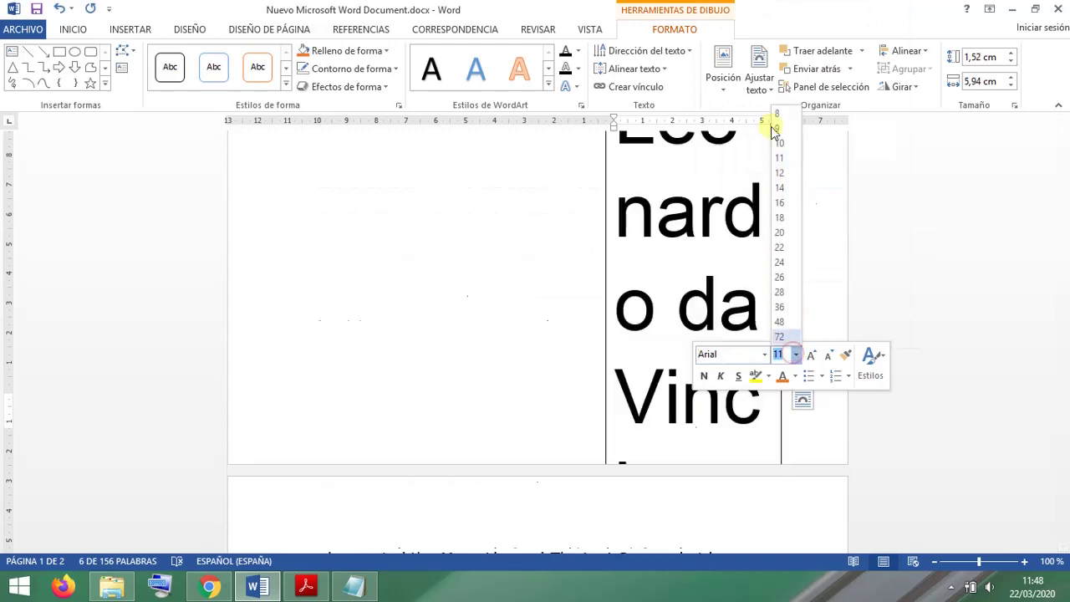
{"action": "left_click", "coordinate": [777, 114]}
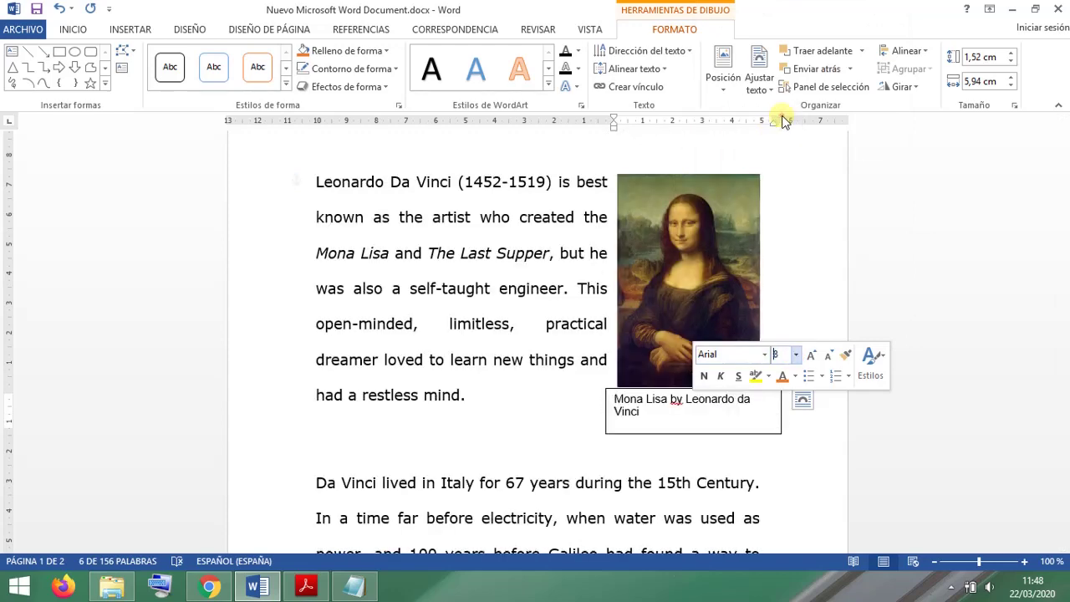
{"action": "left_click", "coordinate": [720, 376]}
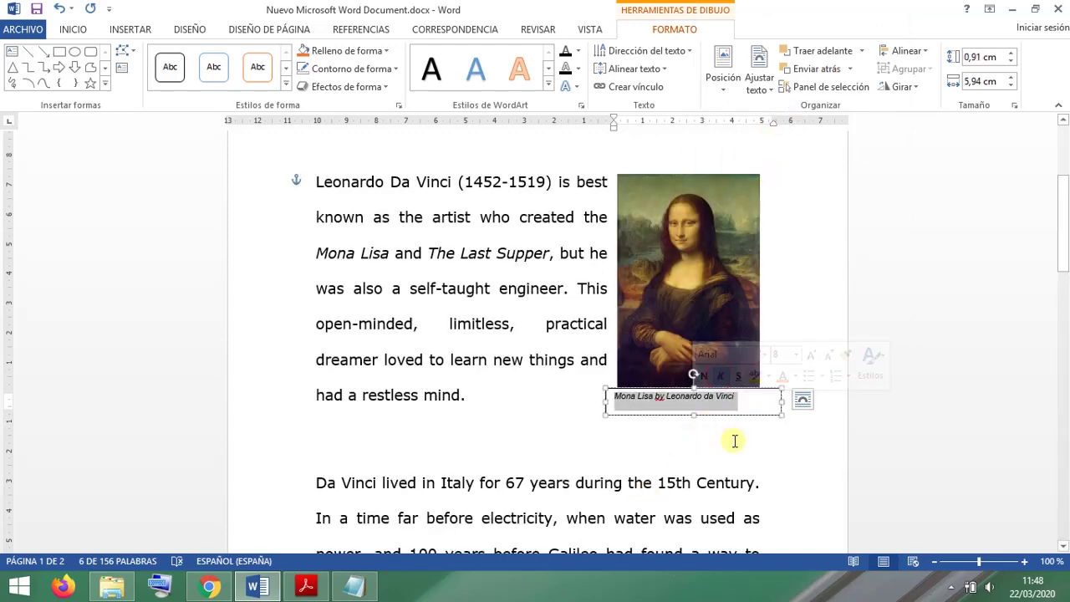
{"action": "left_click", "coordinate": [734, 440]}
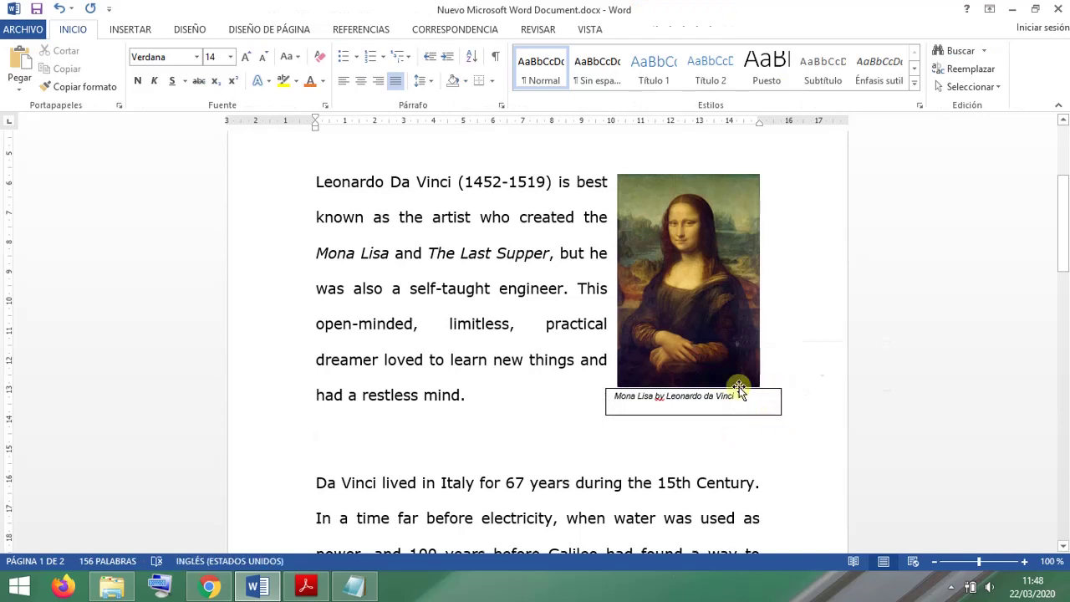
Step: Remove the caption text box's outline and fit the box to the image's edges with a width of about 4.8 cm
{"action": "left_click", "coordinate": [740, 411]}
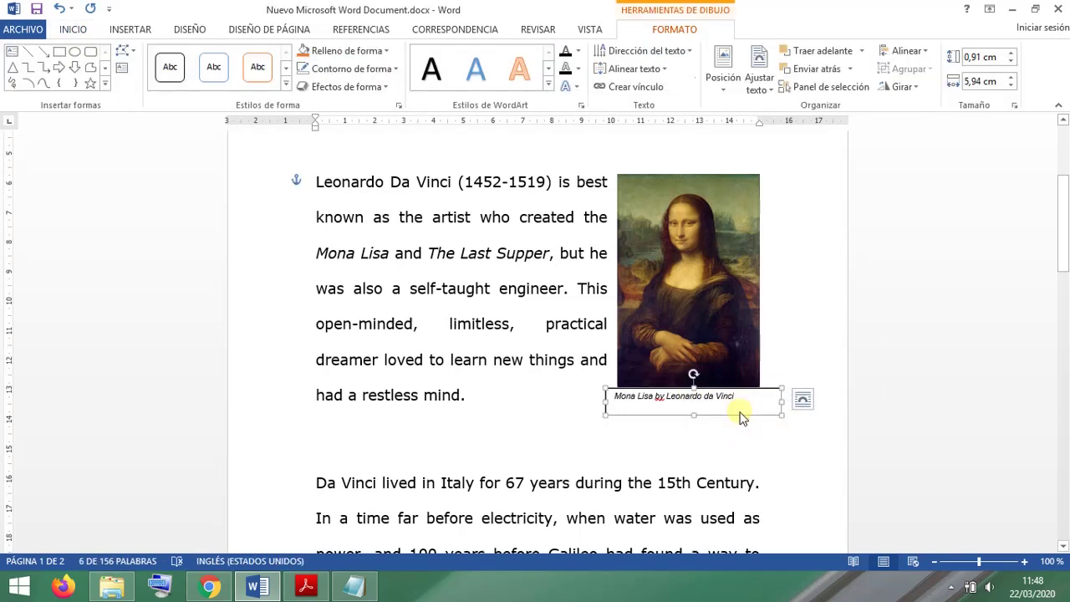
{"action": "left_click", "coordinate": [742, 413]}
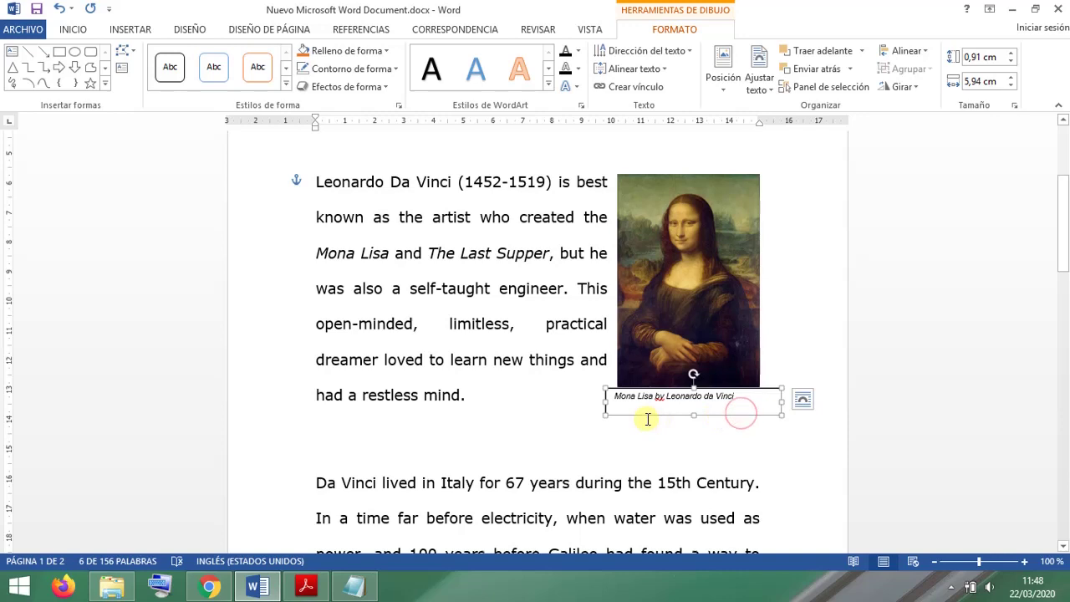
{"action": "left_click", "coordinate": [387, 72]}
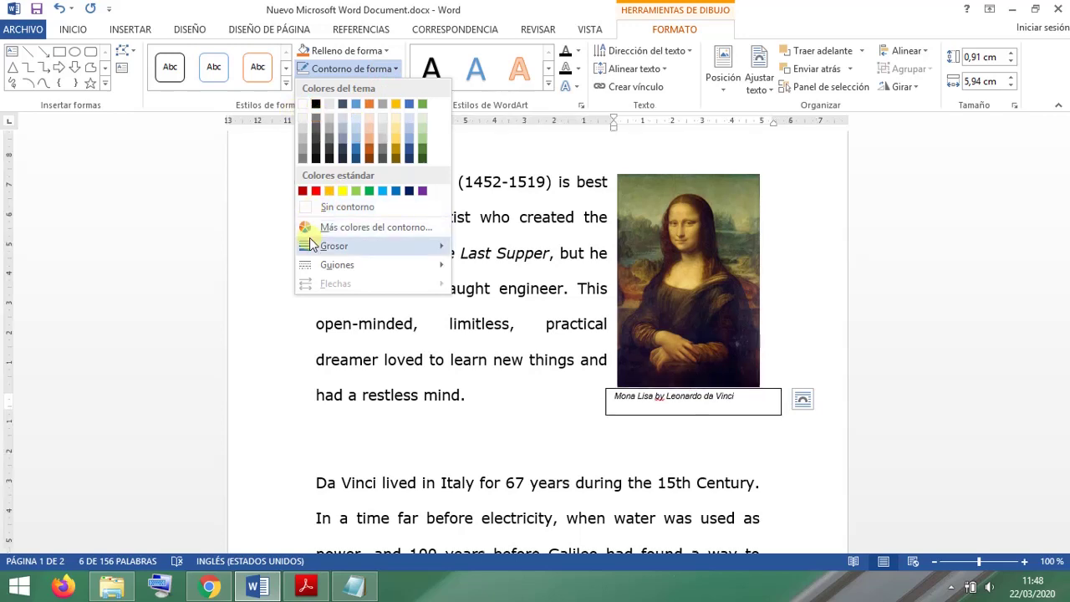
{"action": "left_click", "coordinate": [320, 208]}
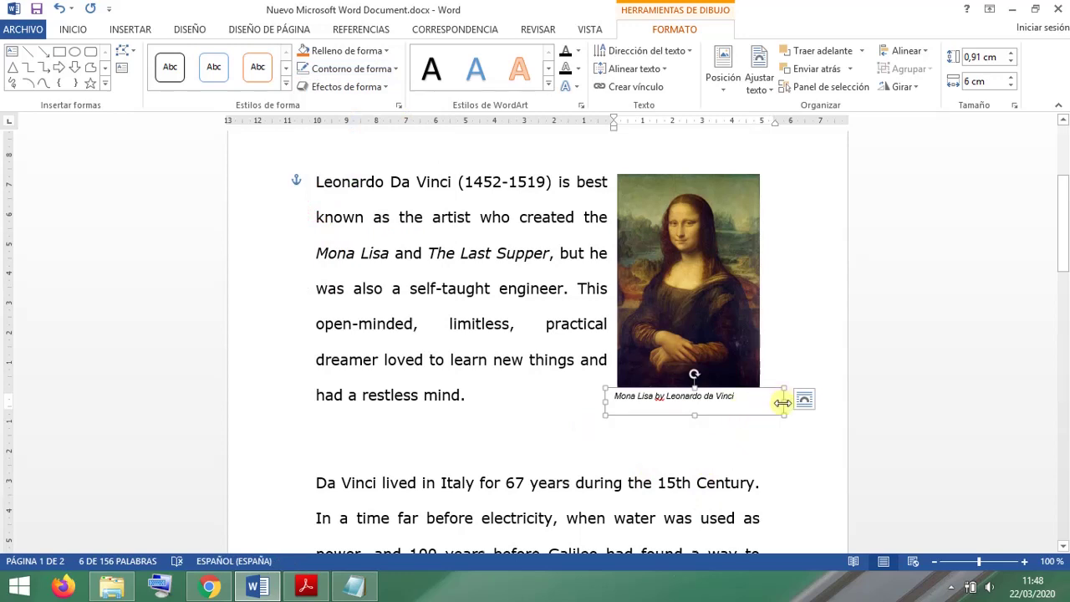
{"action": "left_click_drag", "start_coordinate": [782, 402], "coordinate": [725, 414]}
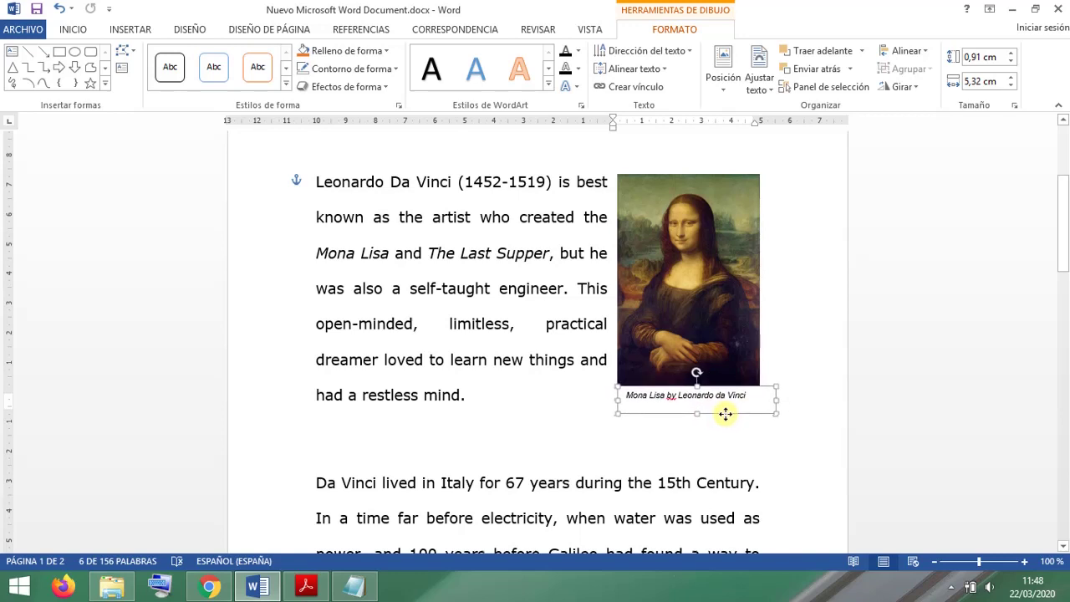
{"action": "left_click_drag", "start_coordinate": [775, 398], "coordinate": [759, 398]}
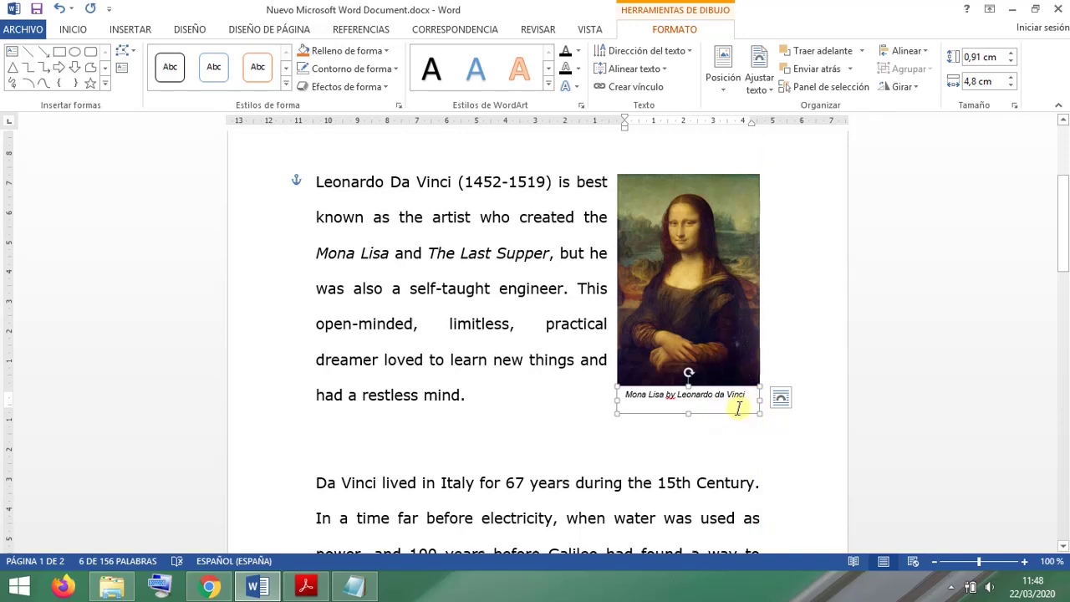
Step: Group the Mona Lisa image with its caption text box and deselect the group
{"action": "left_click", "coordinate": [745, 351], "text": "shift"}
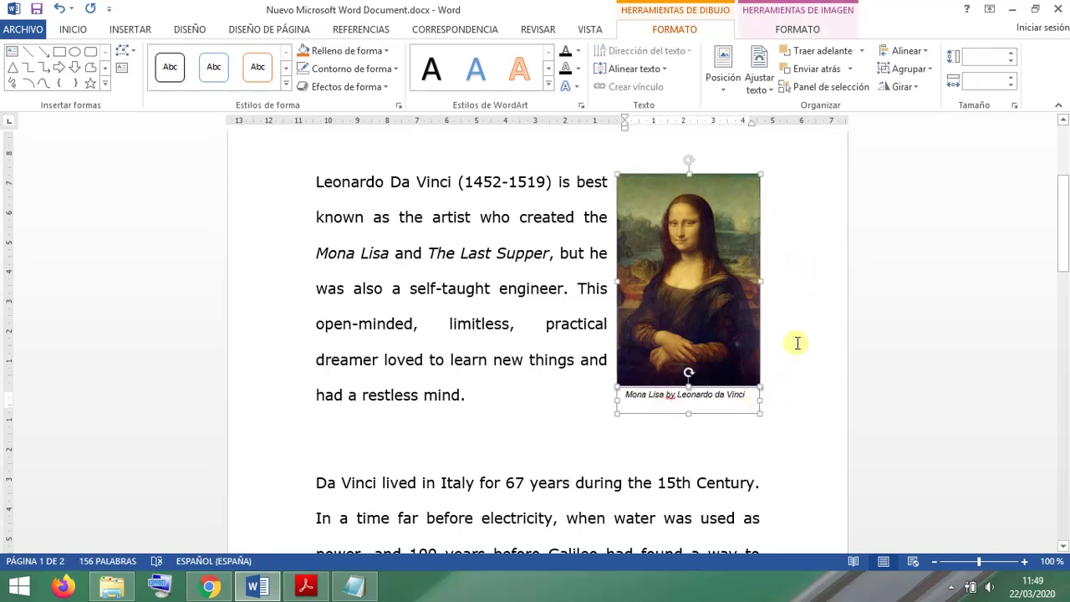
{"action": "left_click", "coordinate": [907, 68]}
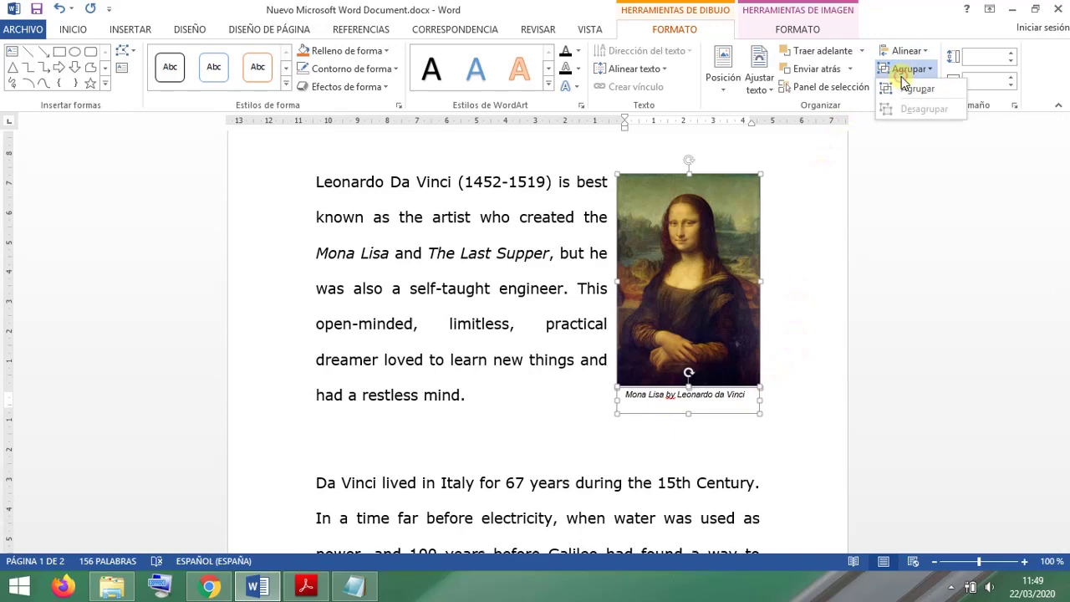
{"action": "left_click", "coordinate": [907, 90]}
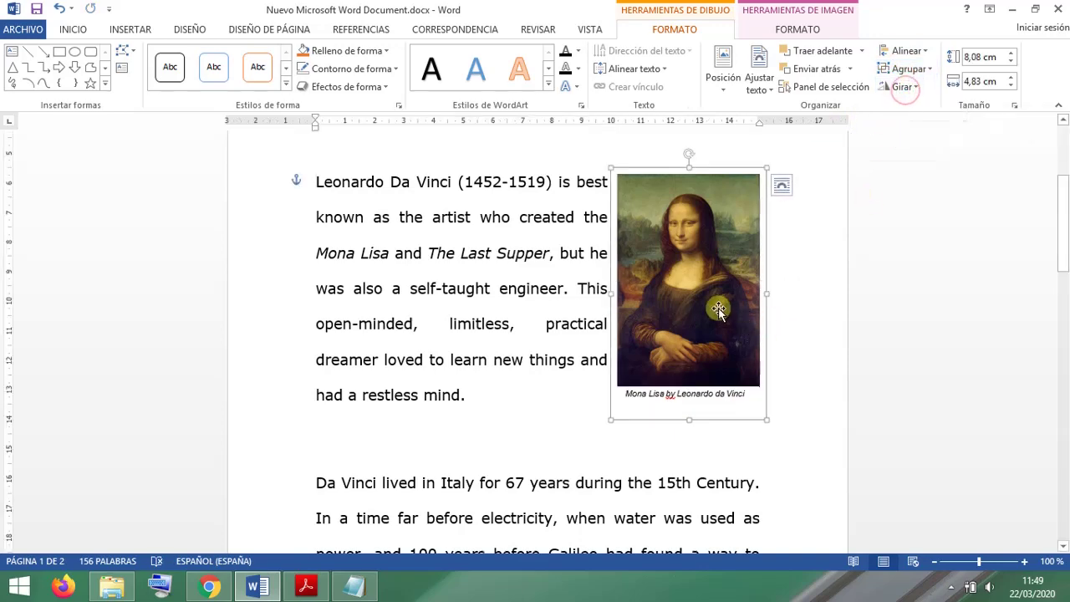
{"action": "mouse_move", "coordinate": [707, 306]}
{"action": "left_mouse_down"}
{"action": "mouse_move", "coordinate": [654, 317]}
{"action": "mouse_move", "coordinate": [659, 329]}
{"action": "mouse_move", "coordinate": [710, 299]}
{"action": "mouse_move", "coordinate": [719, 296]}
{"action": "mouse_move", "coordinate": [717, 318]}
{"action": "mouse_move", "coordinate": [719, 306]}
{"action": "left_mouse_up"}
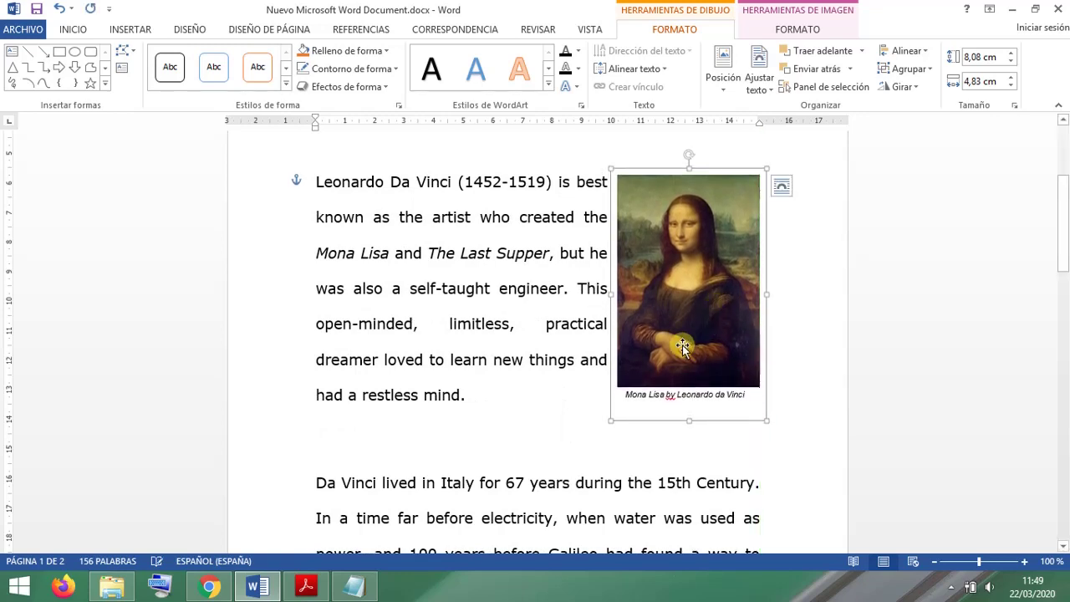
{"action": "scroll", "coordinate": [566, 364], "scroll_direction": "down", "scroll_amount": 1}
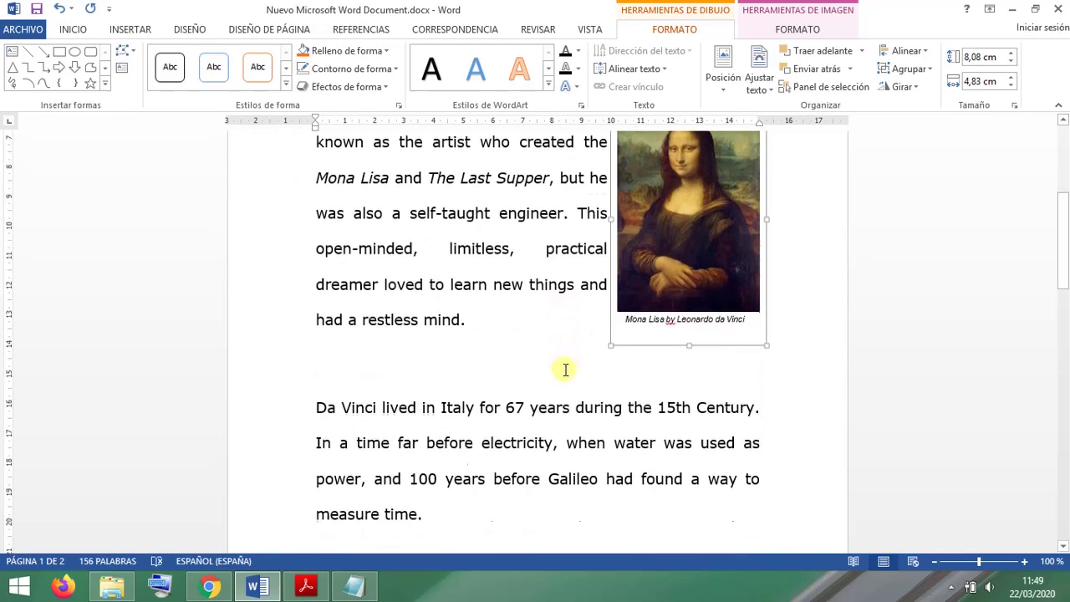
{"action": "left_click", "coordinate": [483, 376]}
{"action": "scroll", "coordinate": [486, 371], "scroll_direction": "down", "scroll_amount": 1}
{"action": "scroll", "coordinate": [486, 371], "scroll_direction": "down", "scroll_amount": 1}
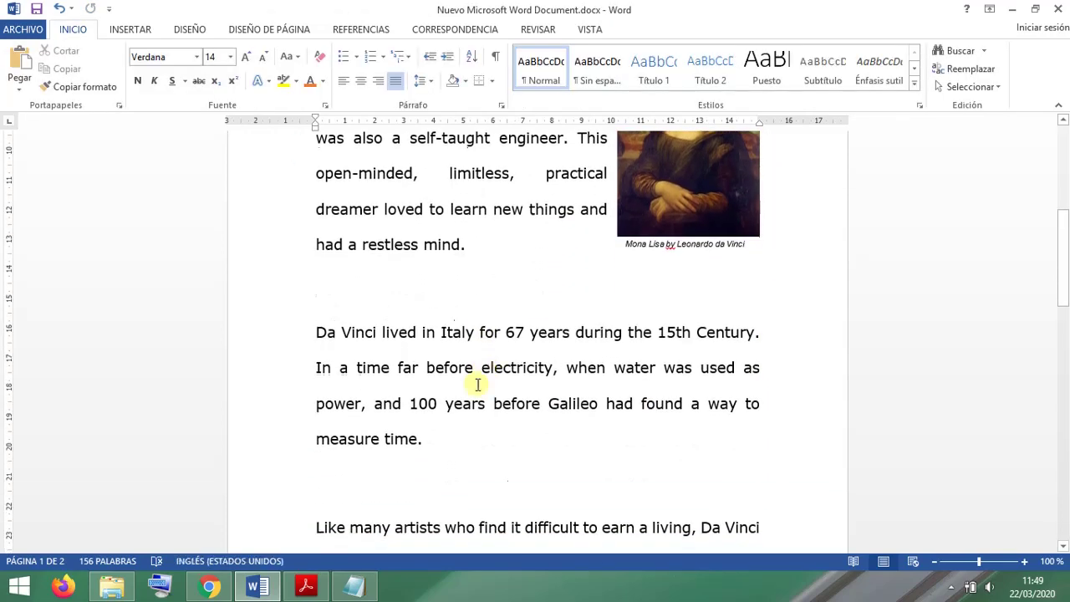
Step: Read instruction 5 about the Leonardo self-portrait's position and caption in the exercise PDF in Acrobat Reader
{"action": "left_click", "coordinate": [305, 585]}
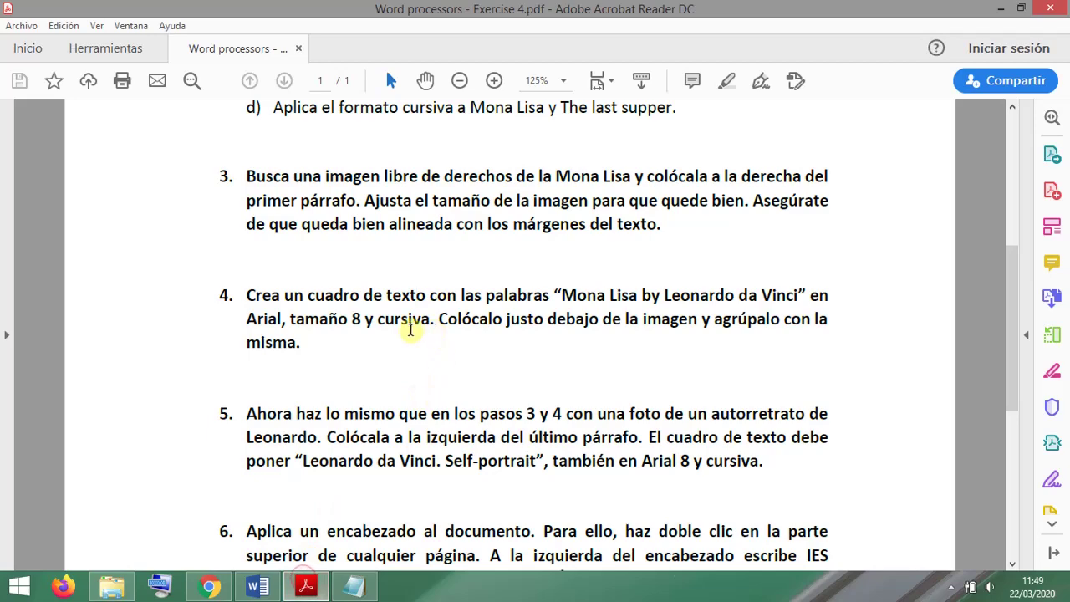
{"action": "scroll", "coordinate": [297, 355], "scroll_direction": "down", "scroll_amount": 2}
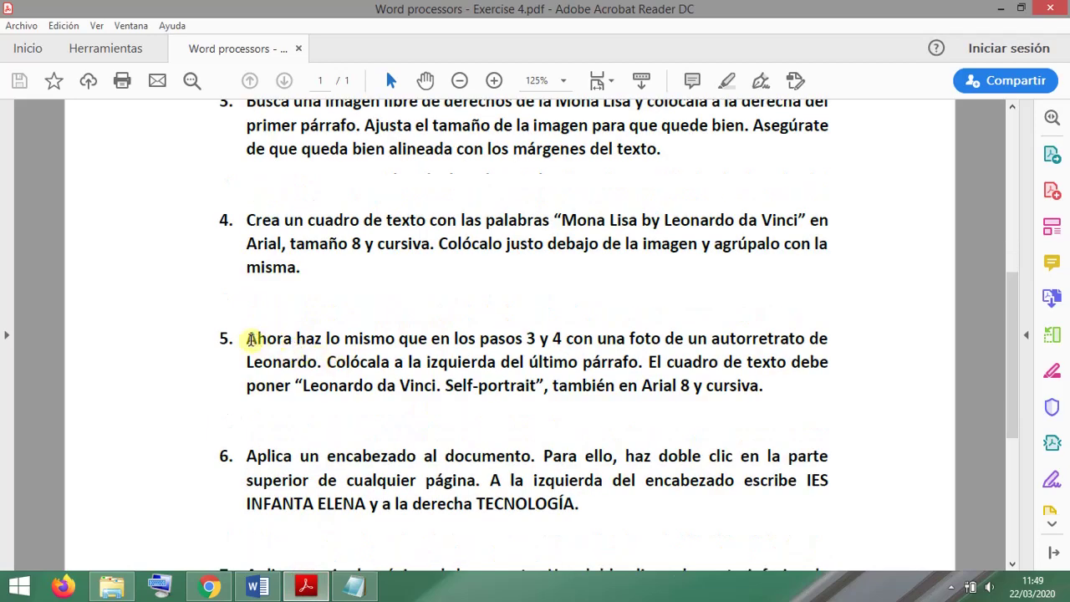
{"action": "left_click_drag", "start_coordinate": [248, 339], "coordinate": [556, 338]}
{"action": "scroll", "coordinate": [293, 221], "scroll_direction": "up", "scroll_amount": 1}
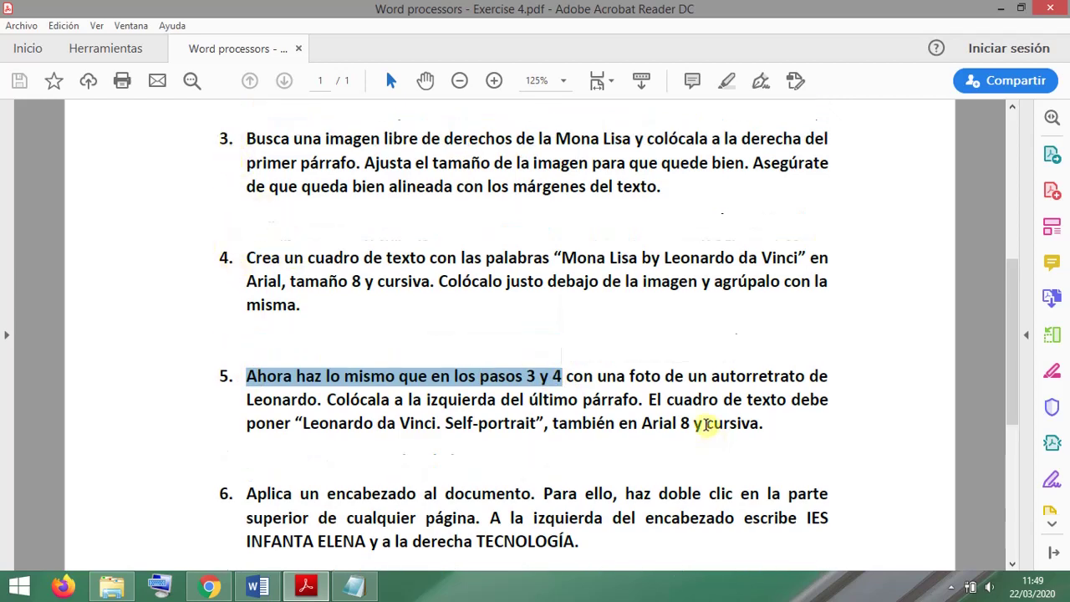
{"action": "left_click", "coordinate": [693, 377]}
{"action": "left_click", "coordinate": [694, 377]}
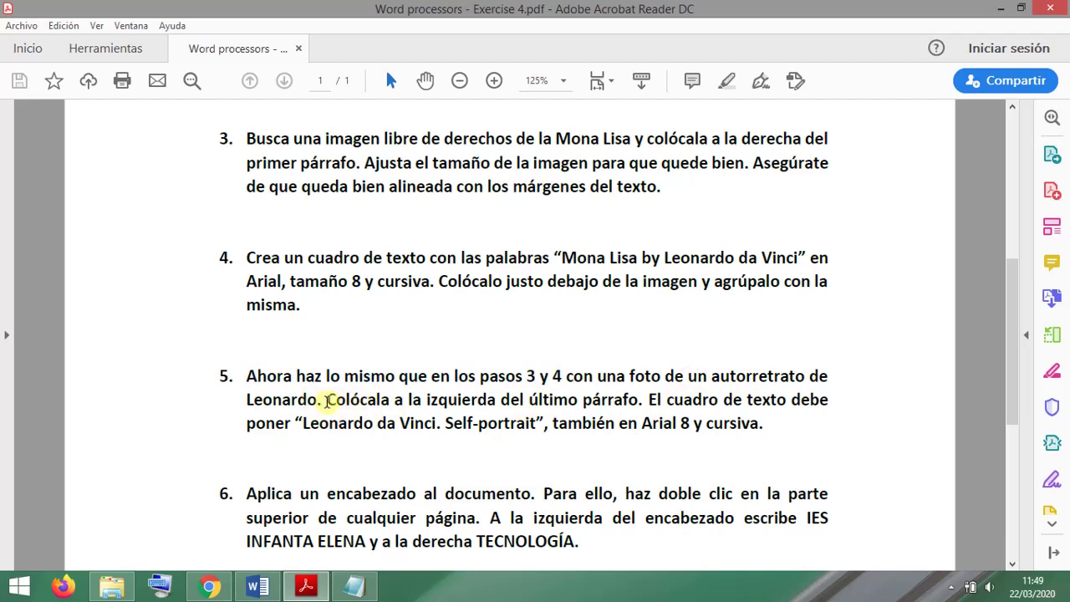
{"action": "left_click_drag", "start_coordinate": [326, 401], "coordinate": [495, 403]}
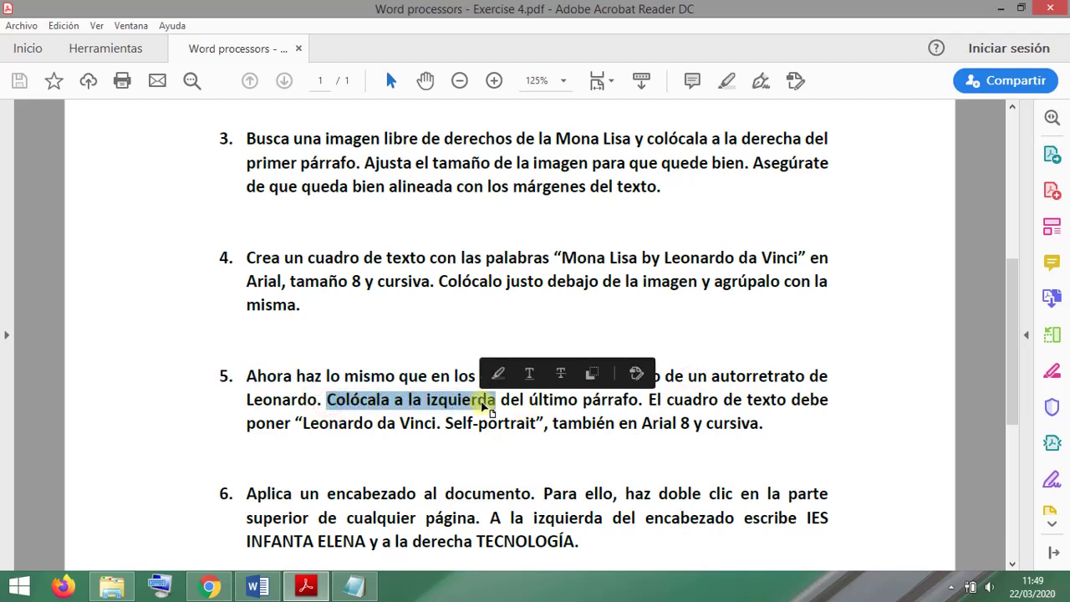
{"action": "scroll", "coordinate": [522, 401], "scroll_direction": "down", "scroll_amount": 1}
{"action": "left_click", "coordinate": [567, 388]}
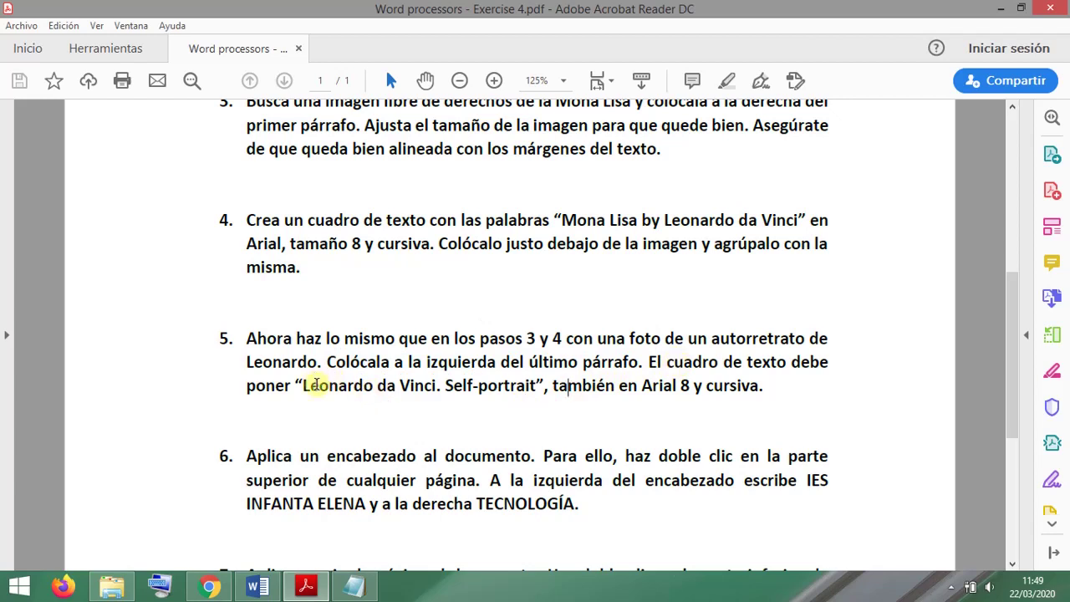
{"action": "left_click_drag", "start_coordinate": [306, 393], "coordinate": [536, 388]}
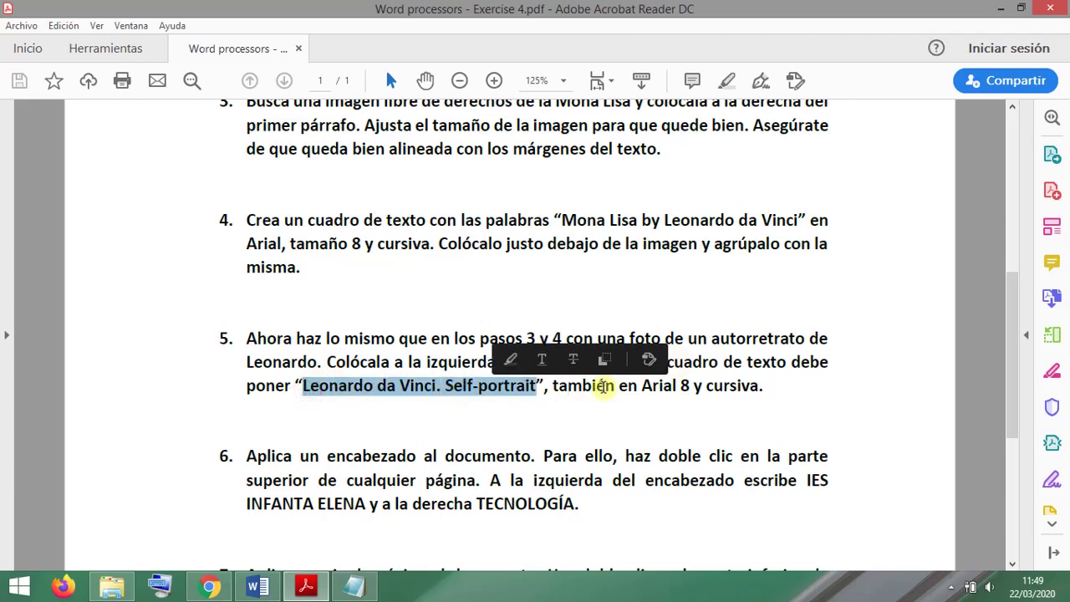
{"action": "left_click", "coordinate": [604, 387]}
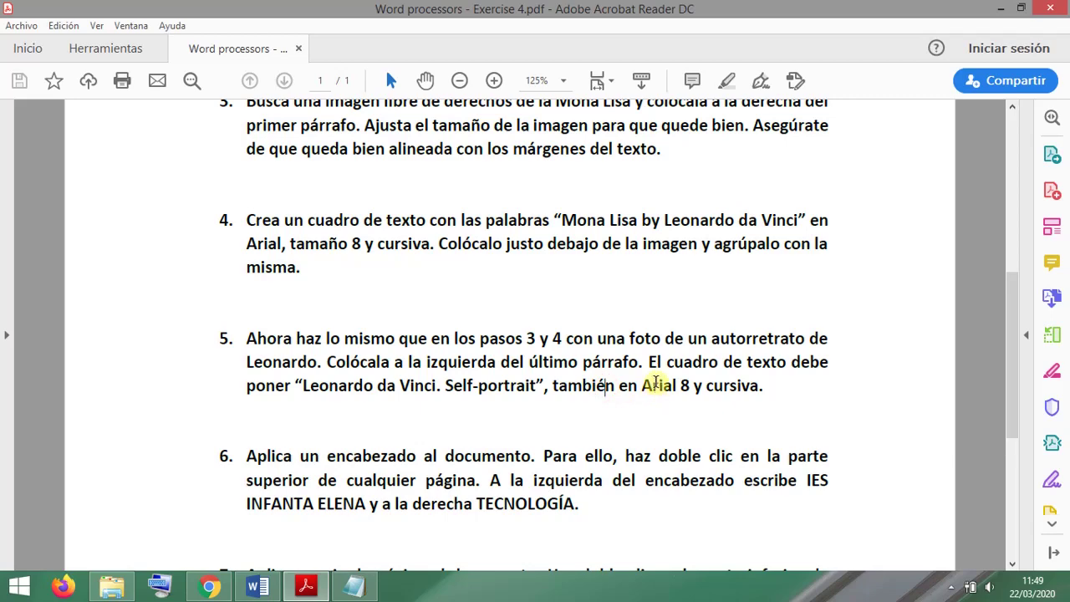
Step: In Chrome, search Google Images for "leonardo da vinci self portrait young" with the medium-size and non-commercial reuse filters kept
{"action": "left_click", "coordinate": [209, 586]}
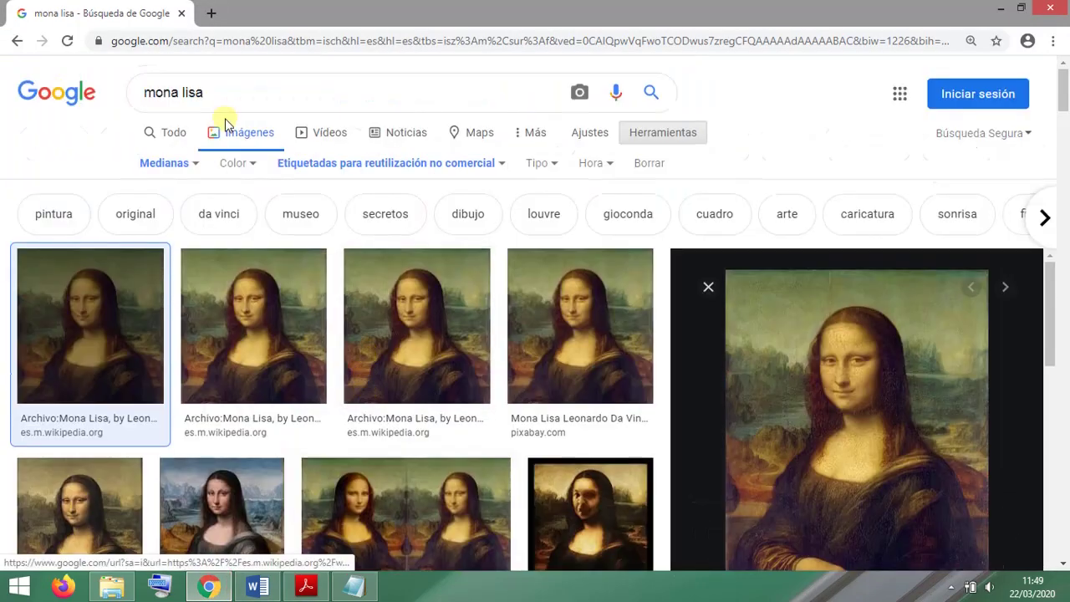
{"action": "left_click", "coordinate": [215, 86]}
{"action": "double_click", "coordinate": [219, 86]}
{"action": "left_click", "coordinate": [246, 87]}
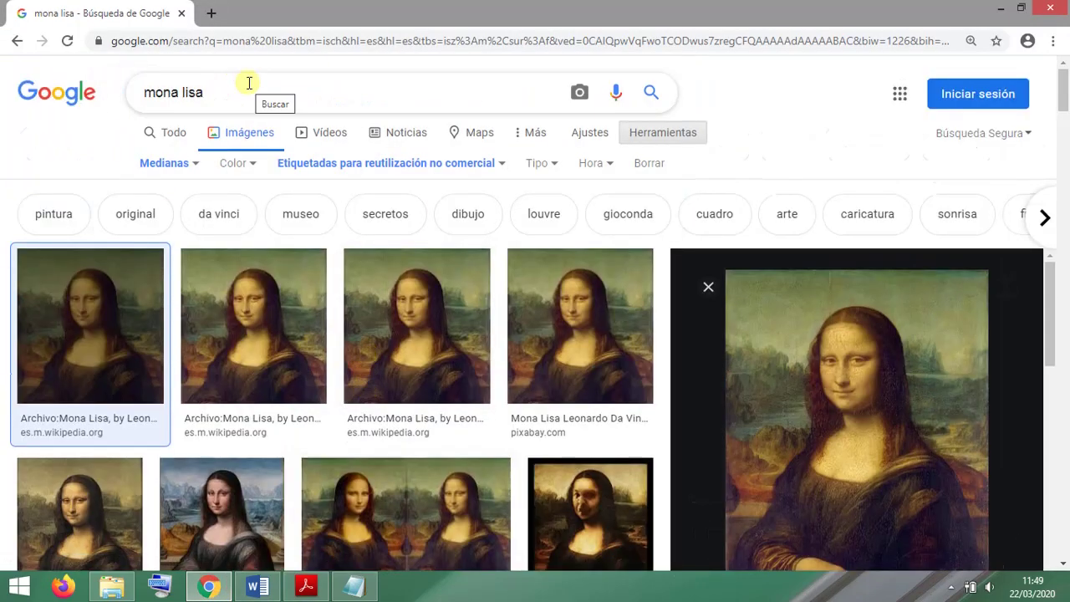
{"action": "key", "text": "BackSpace"}
{"action": "key", "text": "ctrl+a"}
{"action": "type", "text": "leonar"}
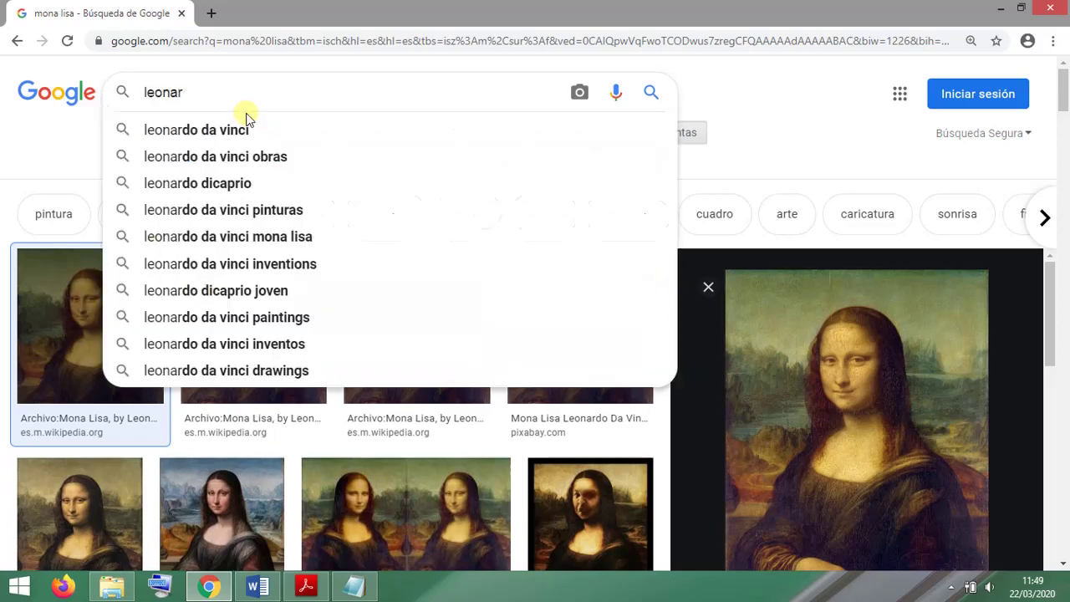
{"action": "type", "text": "do da vinci self"}
{"action": "left_click", "coordinate": [251, 157]}
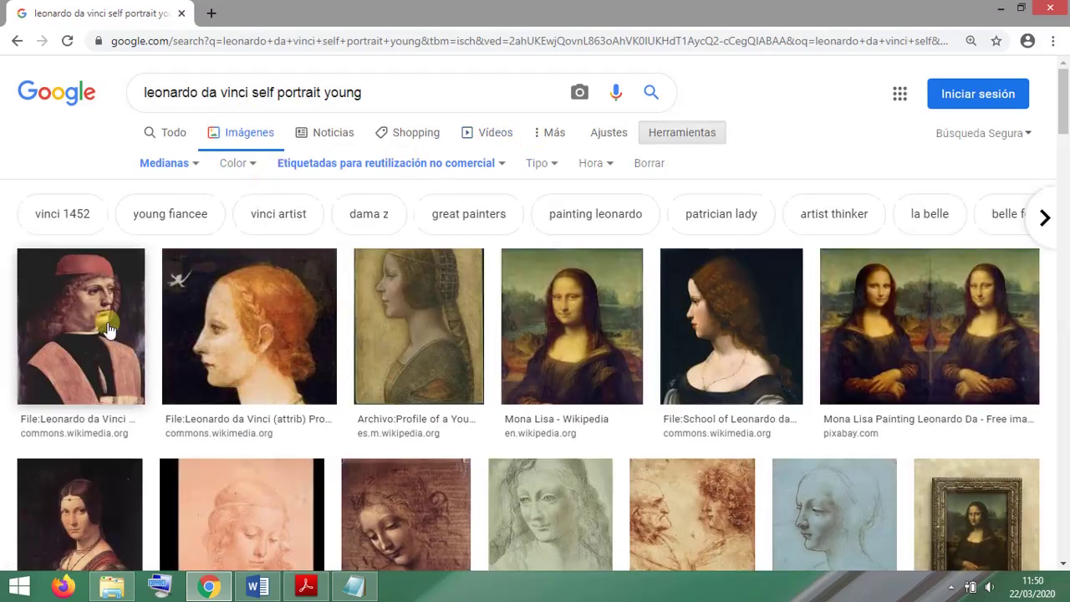
Step: Shorten the image search query to "leonardo da vinci self portrait" and run the search again
{"action": "left_click", "coordinate": [375, 95]}
{"action": "key", "text": "BackSpace"}
{"action": "key", "text": "BackSpace"}
{"action": "key", "text": "BackSpace"}
{"action": "key", "text": "BackSpace"}
{"action": "key", "text": "BackSpace"}
{"action": "key", "text": "BackSpace"}
{"action": "key", "text": "Return"}
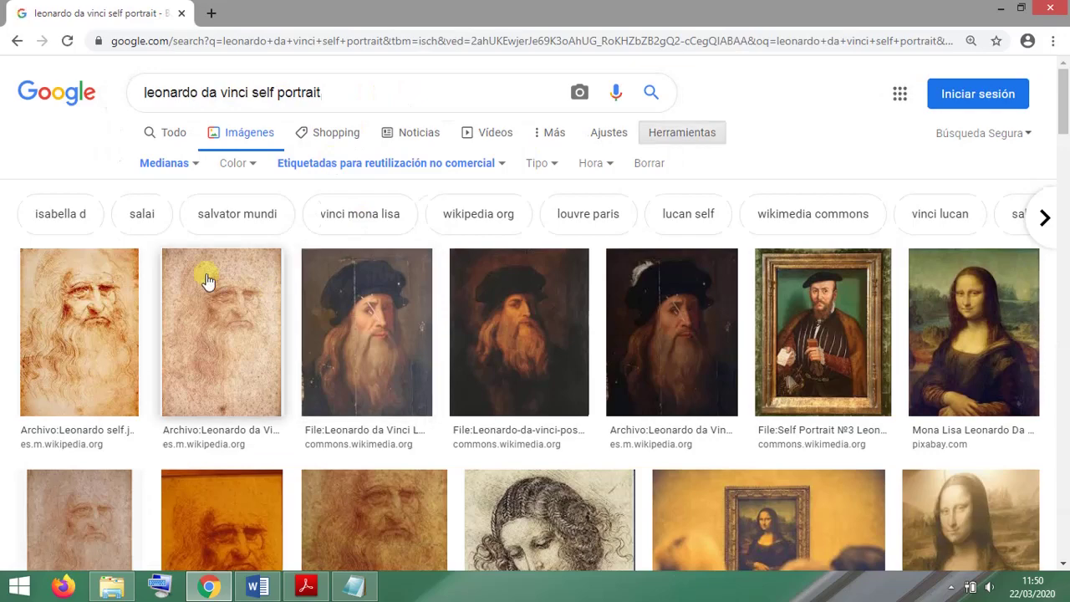
Step: Copy the Wikipedia self-portrait with the feathered black hat and paste it below the last paragraph in the Word document
{"action": "left_click", "coordinate": [668, 347]}
{"action": "right_click", "coordinate": [800, 322]}
{"action": "left_click", "coordinate": [824, 476]}
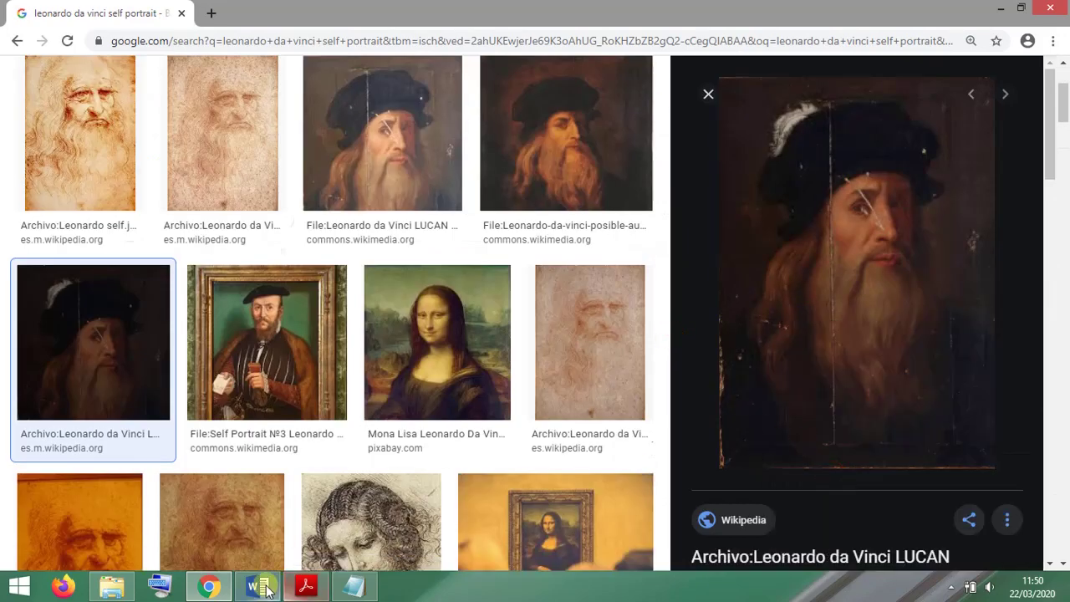
{"action": "left_click", "coordinate": [258, 585]}
{"action": "scroll", "coordinate": [464, 373], "scroll_direction": "down", "scroll_amount": 5}
{"action": "left_click", "coordinate": [389, 377]}
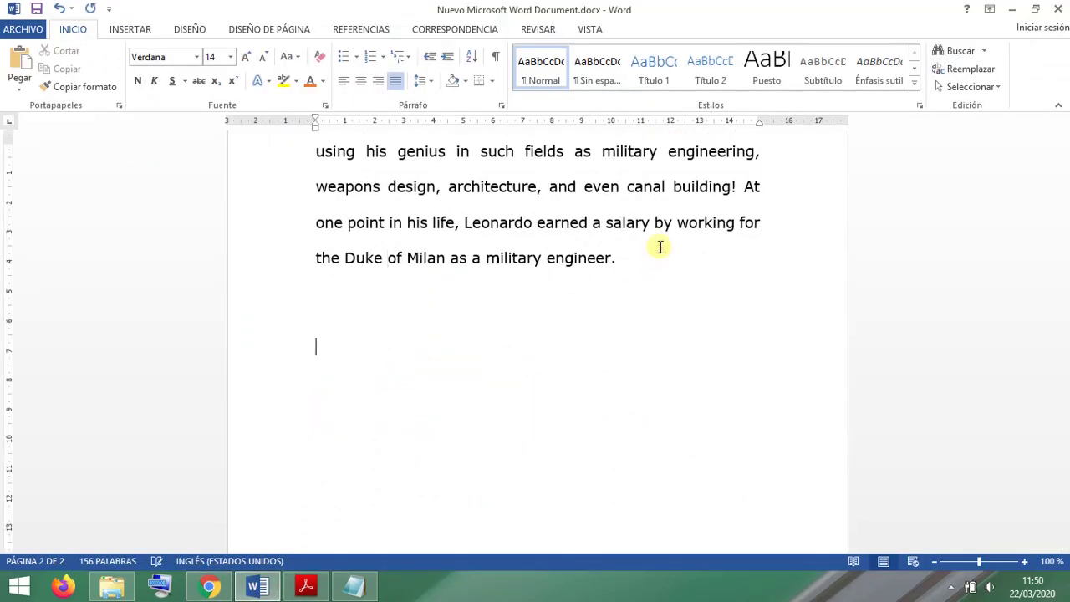
{"action": "key", "text": "ctrl+v"}
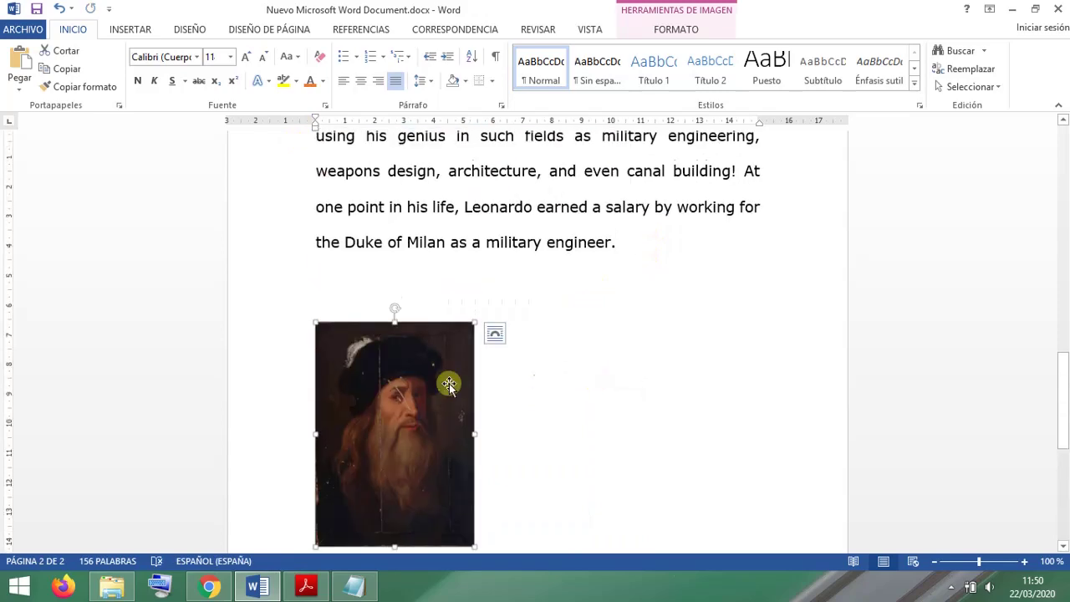
Step: Wrap the last paragraph's text around the self-portrait, keep the image on the text's left side and shrink it to about 4.5 cm wide
{"action": "left_click", "coordinate": [494, 333]}
{"action": "left_click", "coordinate": [543, 442]}
{"action": "scroll", "coordinate": [508, 394], "scroll_direction": "up", "scroll_amount": 3}
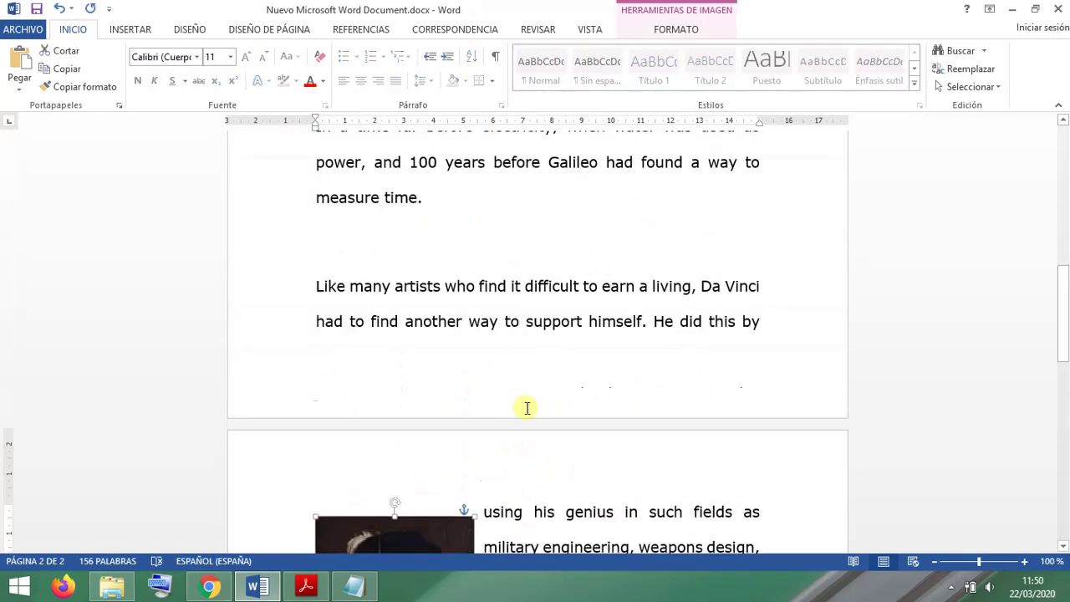
{"action": "scroll", "coordinate": [525, 409], "scroll_direction": "down", "scroll_amount": 2}
{"action": "scroll", "coordinate": [523, 401], "scroll_direction": "down", "scroll_amount": 4}
{"action": "left_click_drag", "start_coordinate": [475, 387], "coordinate": [439, 351]}
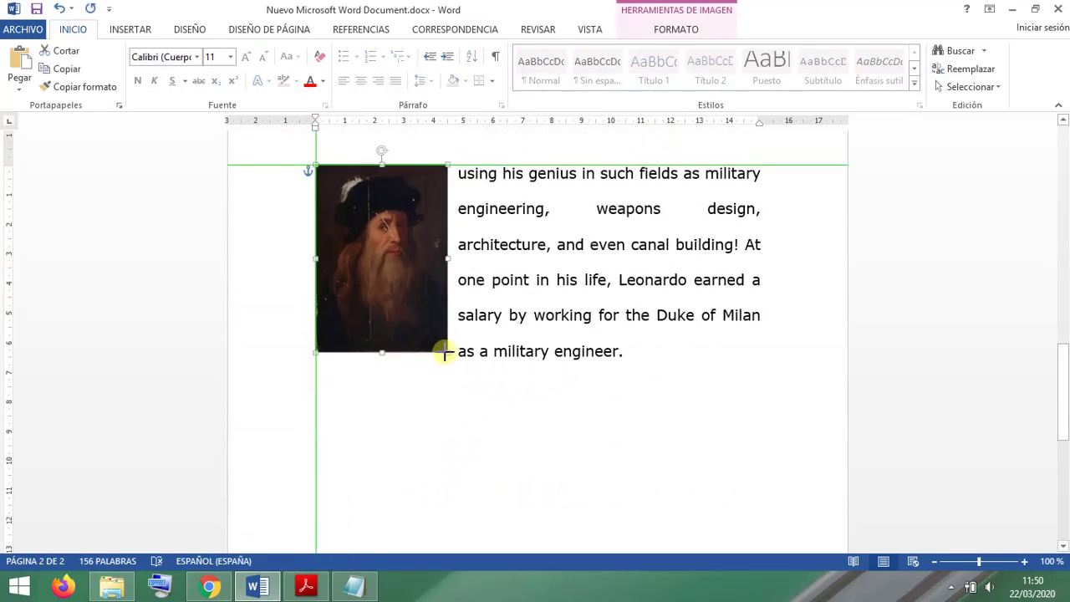
{"action": "scroll", "coordinate": [598, 377], "scroll_direction": "up", "scroll_amount": 8}
{"action": "scroll", "coordinate": [598, 377], "scroll_direction": "up", "scroll_amount": 4}
{"action": "scroll", "coordinate": [578, 365], "scroll_direction": "down", "scroll_amount": 8}
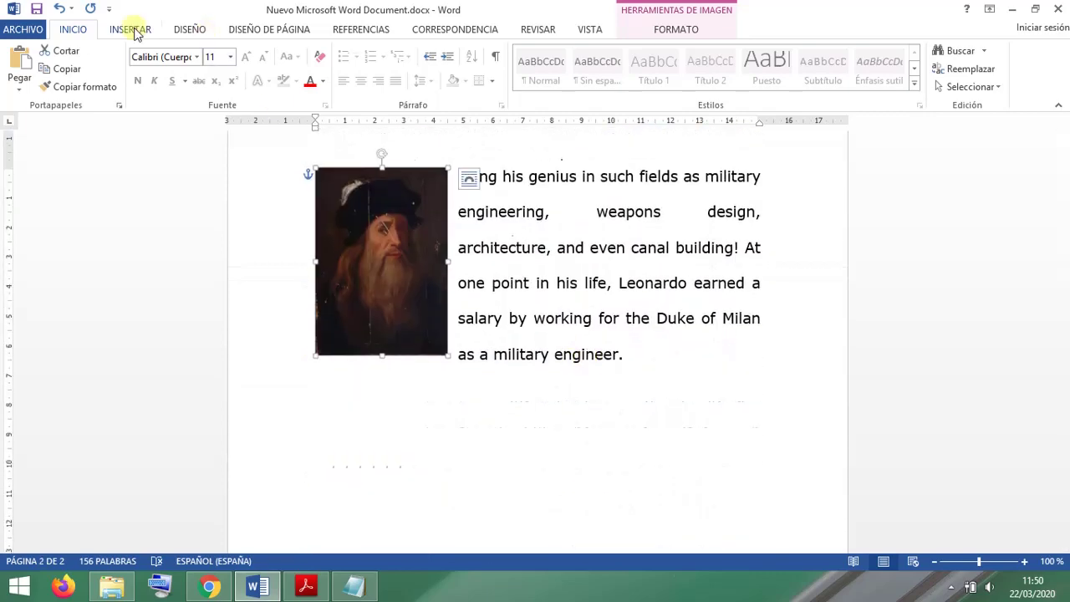
Step: Insert a simple text box reading "Leonardo da Vinci. Self-portrait" beside the self-portrait image
{"action": "left_click", "coordinate": [131, 29]}
{"action": "left_click", "coordinate": [848, 75]}
{"action": "left_click", "coordinate": [794, 192]}
{"action": "type", "text": "Leona"}
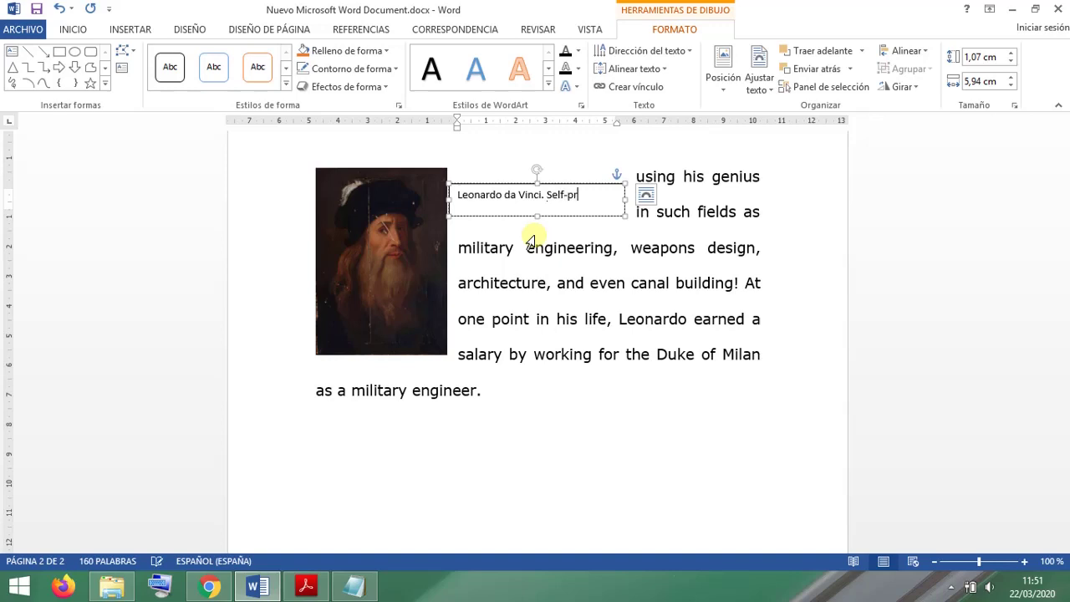
{"action": "type", "text": "rdo da Vinci. Self-portrait"}
Step: Format the self-portrait's caption text as Arial, size 8, italic
{"action": "key", "text": "shift+Home"}
{"action": "left_click", "coordinate": [73, 29]}
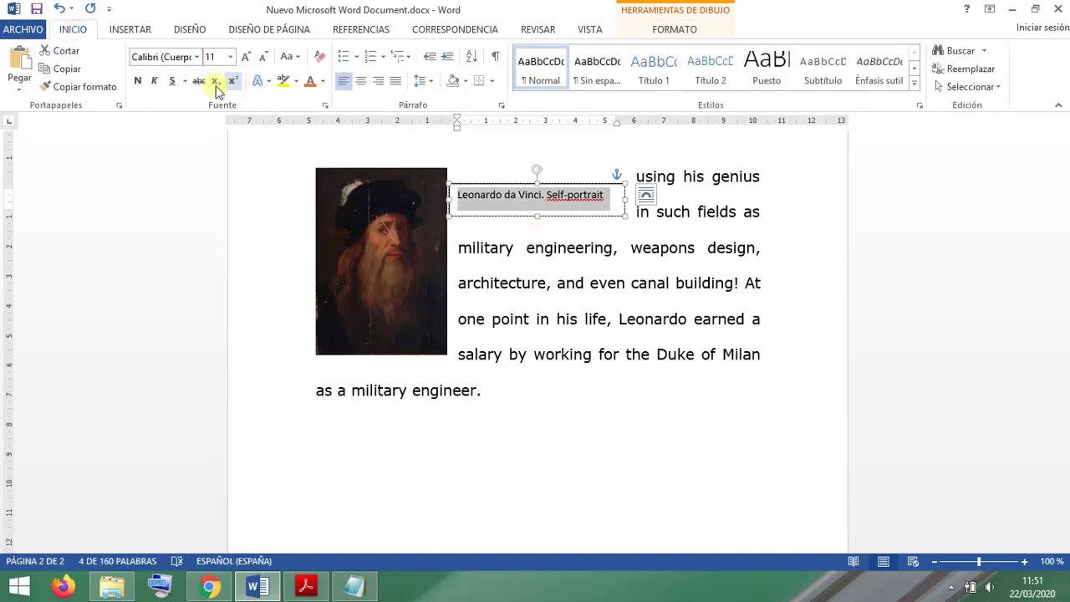
{"action": "left_click", "coordinate": [197, 56]}
{"action": "left_click", "coordinate": [191, 150]}
{"action": "left_click", "coordinate": [230, 56]}
{"action": "left_click", "coordinate": [212, 79]}
{"action": "key", "text": "ctrl+k"}
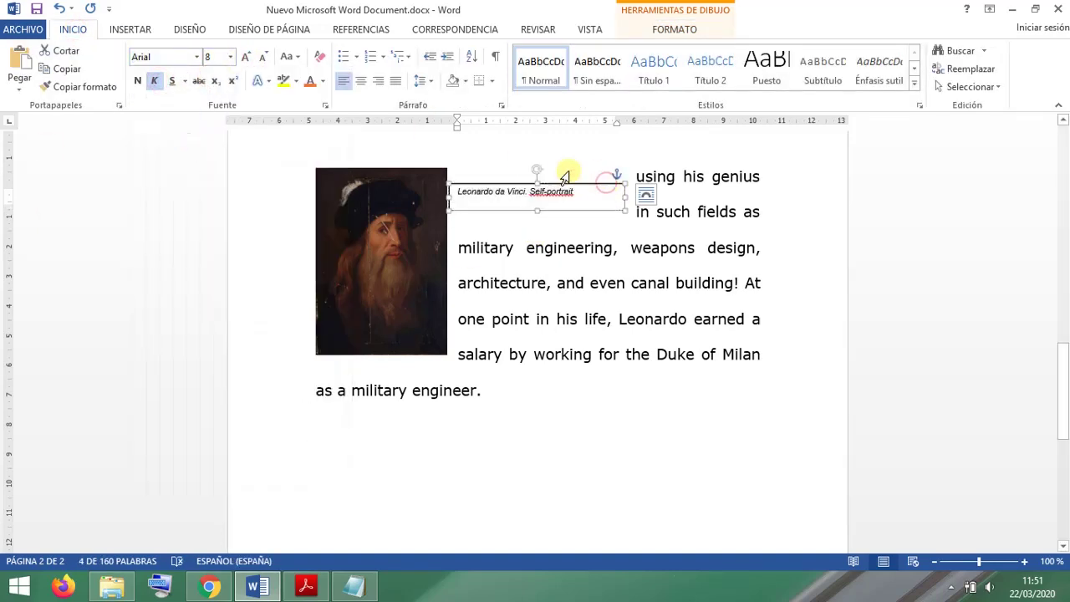
Step: Remove the self-portrait caption box's outline and fit it just below the image with a width of about 4.46 cm
{"action": "left_click", "coordinate": [190, 30]}
{"action": "left_click", "coordinate": [544, 172]}
{"action": "left_click", "coordinate": [303, 68]}
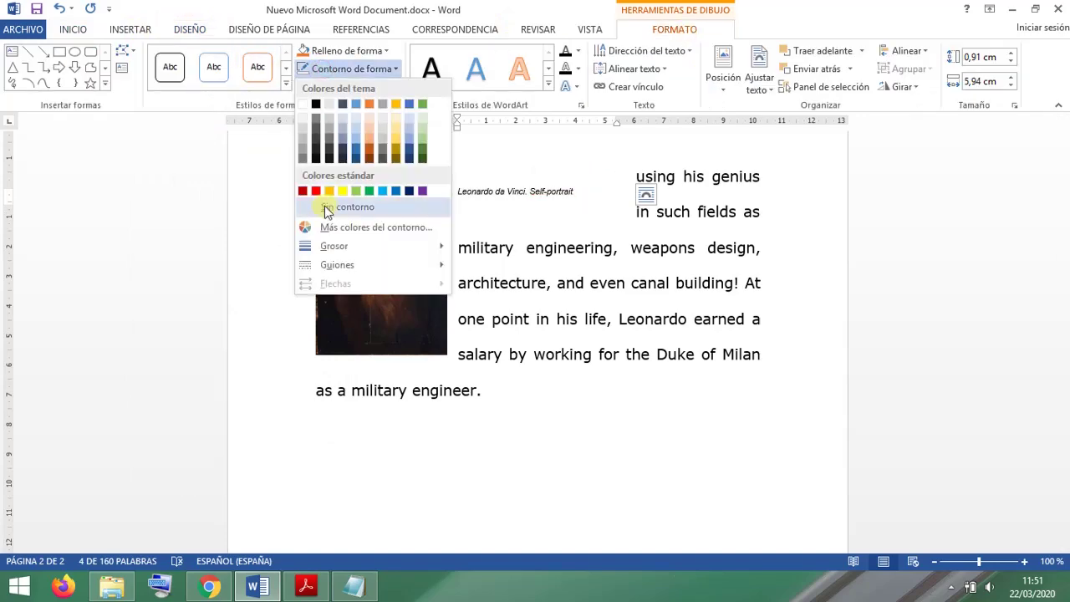
{"action": "left_click", "coordinate": [334, 208]}
{"action": "left_click_drag", "start_coordinate": [604, 212], "coordinate": [448, 370]}
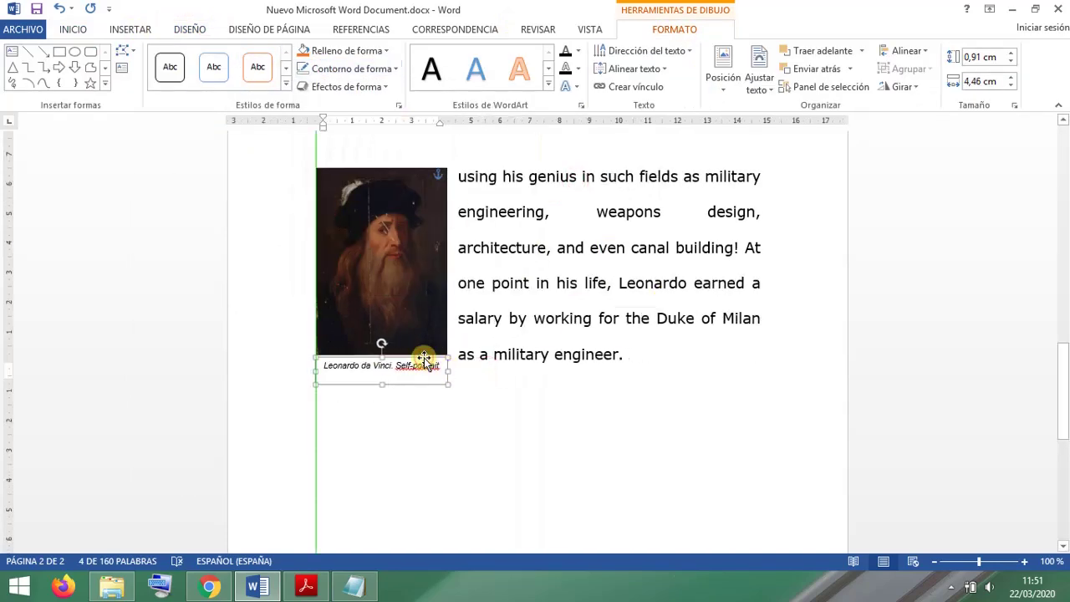
Step: Group the self-portrait image with its caption text box and deselect the group
{"action": "left_click", "coordinate": [416, 297], "text": "shift"}
{"action": "left_click", "coordinate": [907, 68]}
{"action": "left_click", "coordinate": [920, 105]}
{"action": "left_click", "coordinate": [573, 432]}
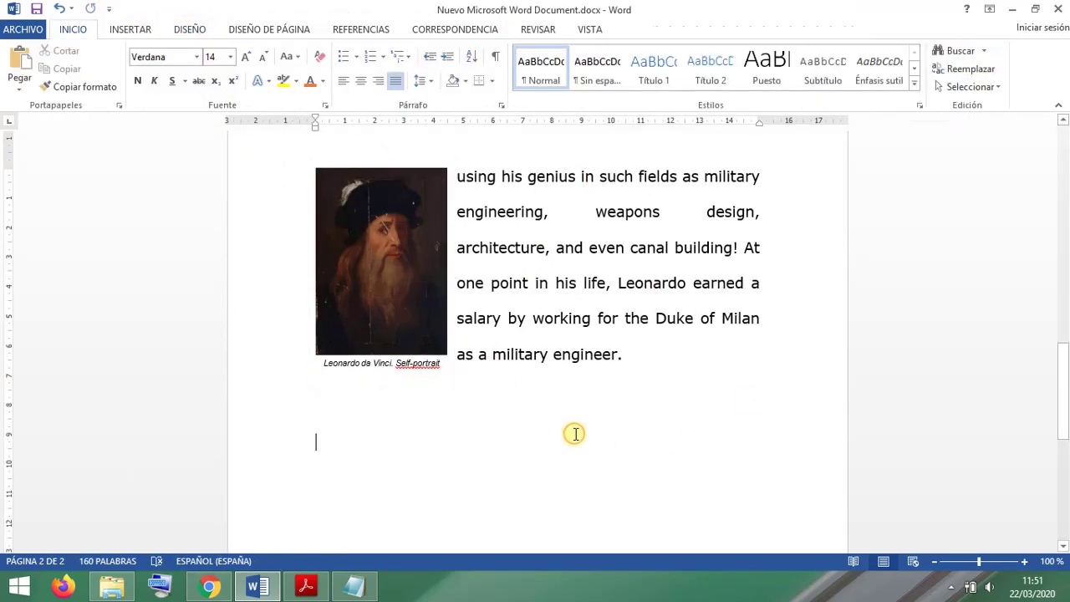
{"action": "scroll", "coordinate": [577, 433], "scroll_direction": "up", "scroll_amount": 5}
{"action": "scroll", "coordinate": [576, 433], "scroll_direction": "down", "scroll_amount": 4}
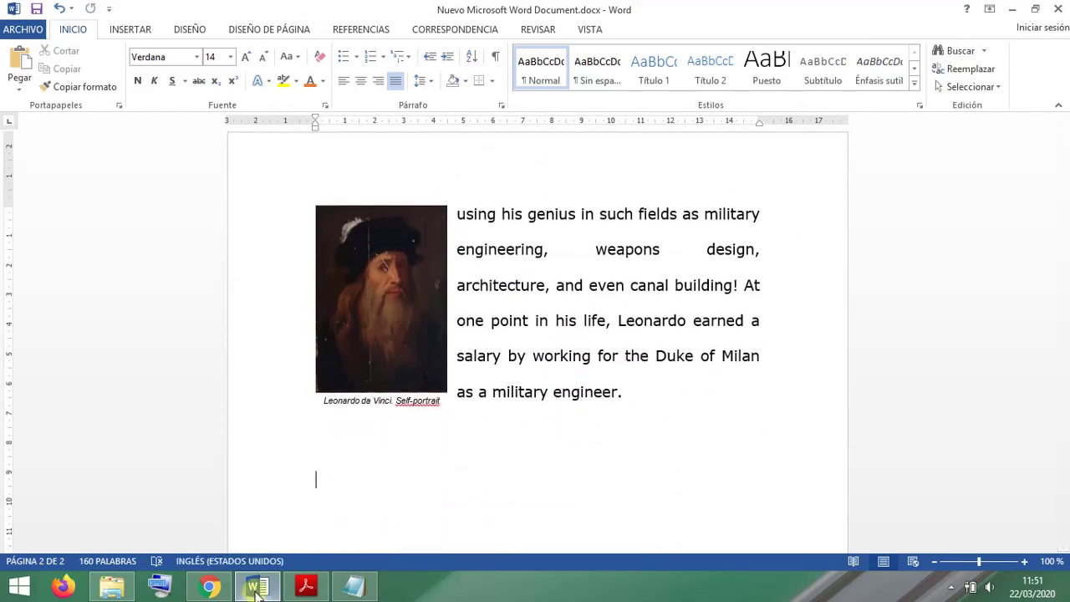
Step: Switch to the exercise PDF and read instruction 6 about the document header
{"action": "mouse_move", "coordinate": [260, 592]}
{"action": "left_click", "coordinate": [305, 586]}
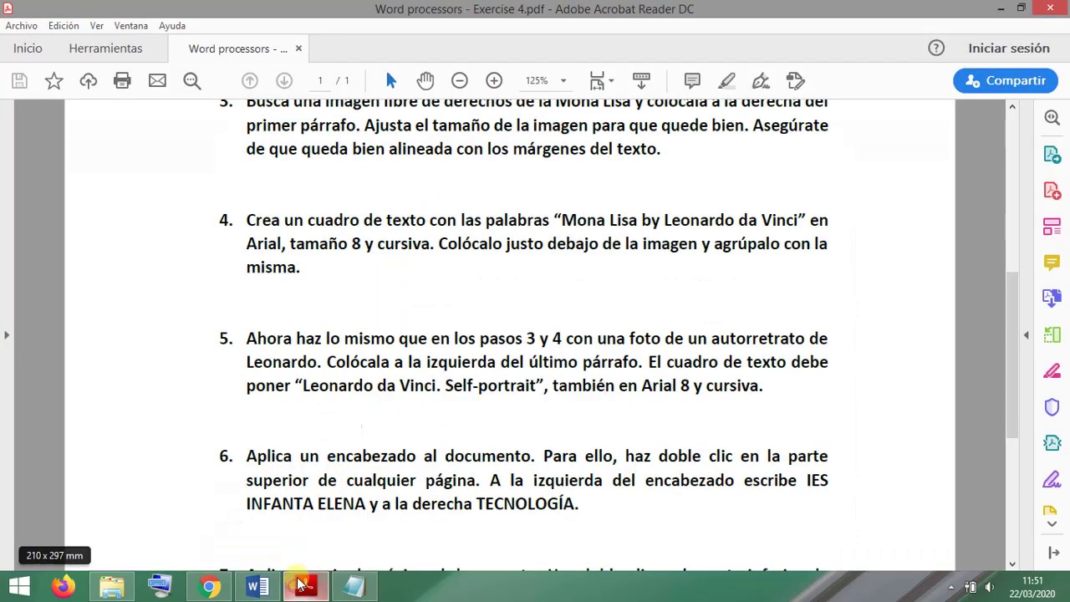
{"action": "scroll", "coordinate": [444, 307], "scroll_direction": "down", "scroll_amount": 3}
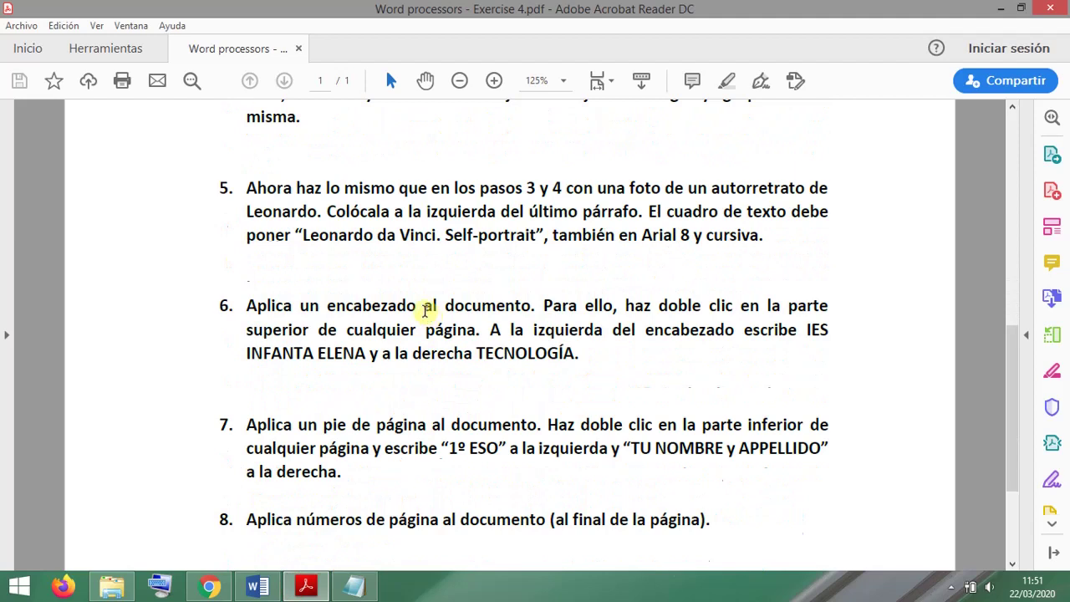
{"action": "left_click_drag", "start_coordinate": [248, 306], "coordinate": [415, 306]}
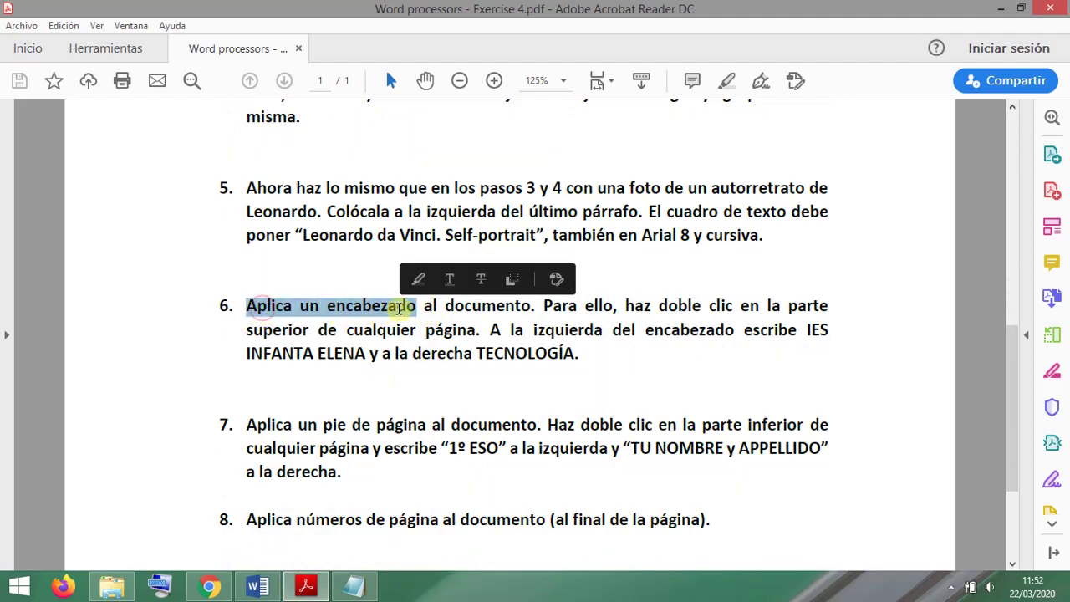
{"action": "left_click", "coordinate": [481, 327]}
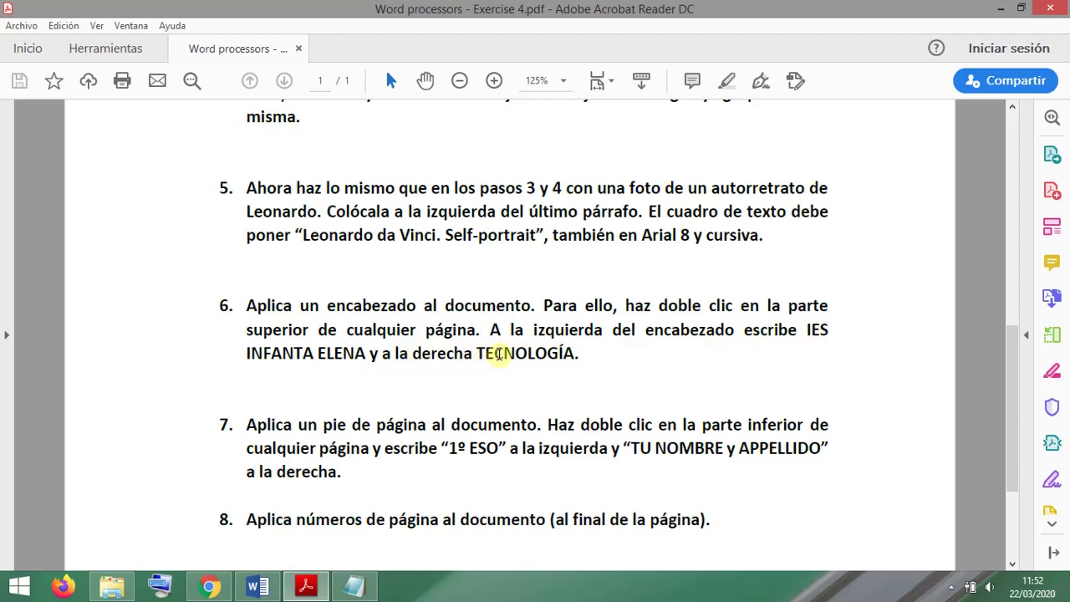
Step: Back in Word, add a page header with "IES INFANTA ELENA" aligned left and "TECNOLOGÍA" aligned right, and return to the body text
{"action": "left_click", "coordinate": [257, 587]}
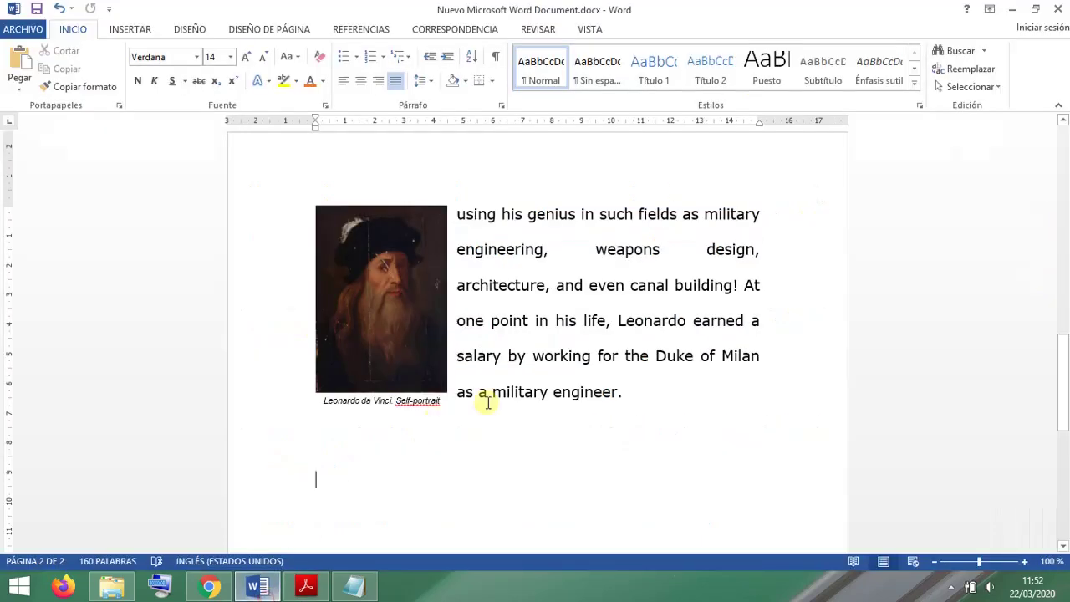
{"action": "scroll", "coordinate": [502, 402], "scroll_direction": "up", "scroll_amount": 3}
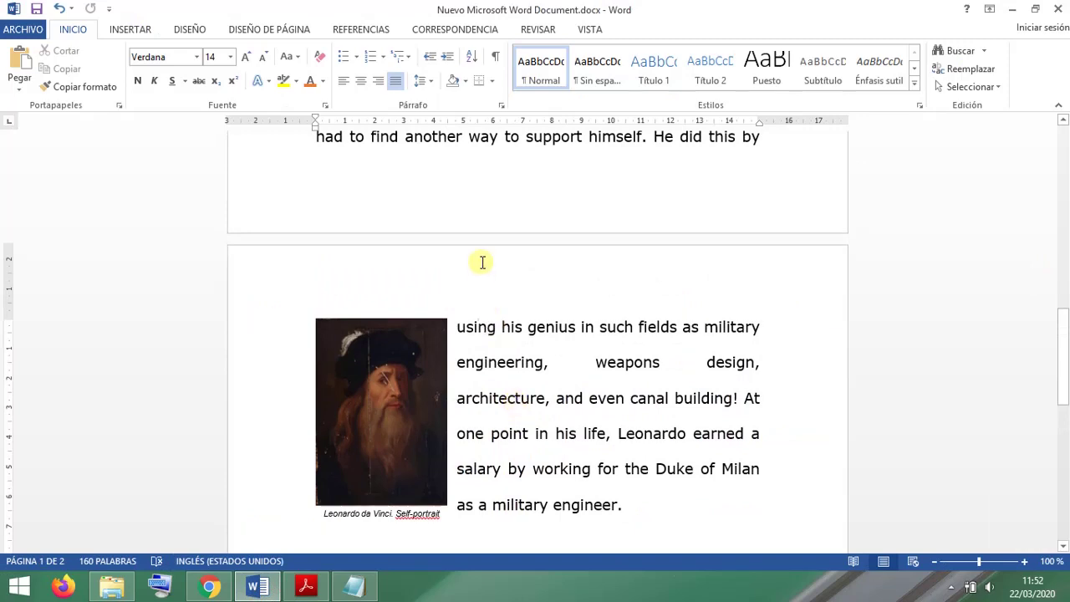
{"action": "double_click", "coordinate": [482, 263]}
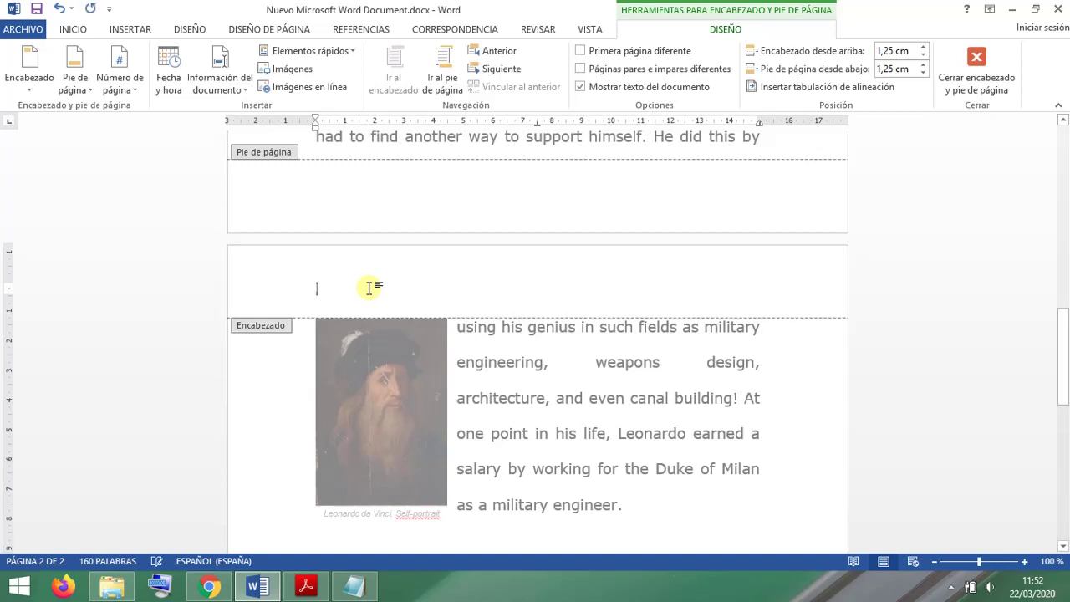
{"action": "type", "text": "IES INFANTA ELENA"}
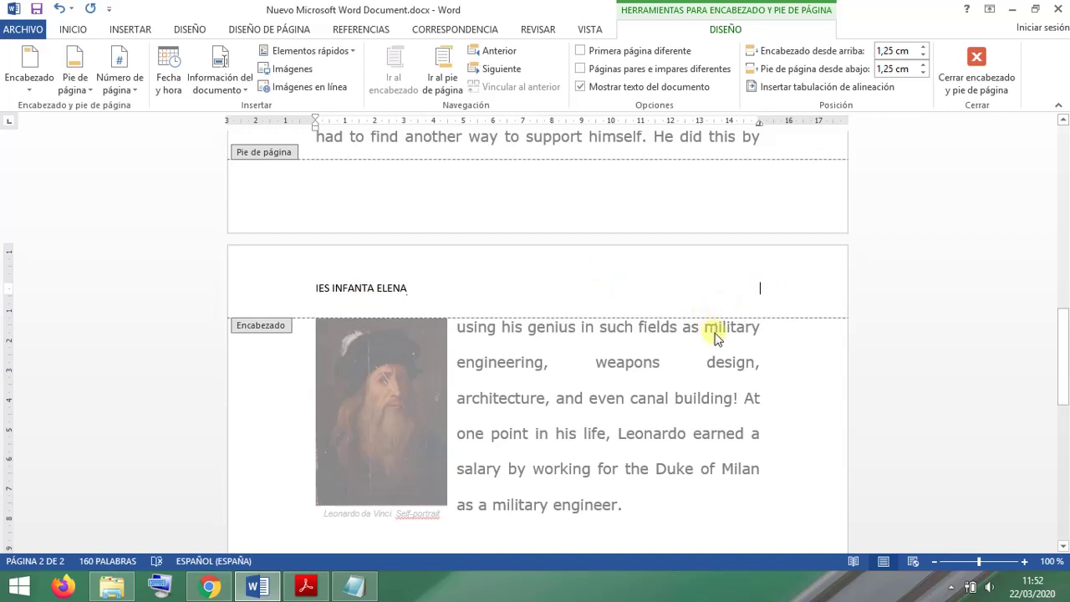
{"action": "type", "text": "TECNOLOGÍA"}
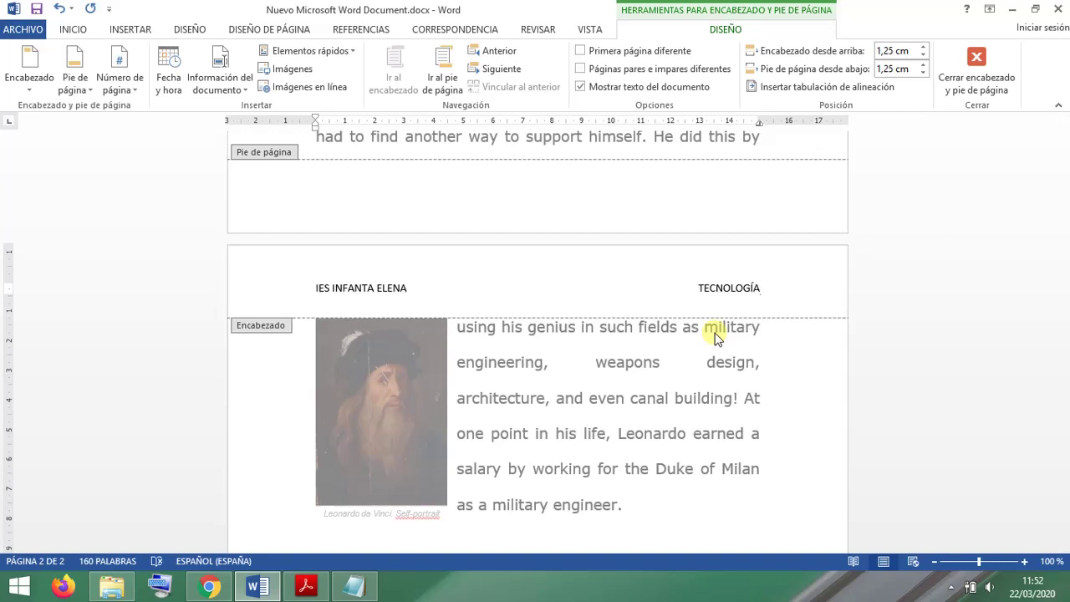
{"action": "double_click", "coordinate": [809, 361]}
Step: Check the header on both pages, and switch to the exercise PDF to read instructions 7 to 9
{"action": "scroll", "coordinate": [805, 361], "scroll_direction": "up", "scroll_amount": 15}
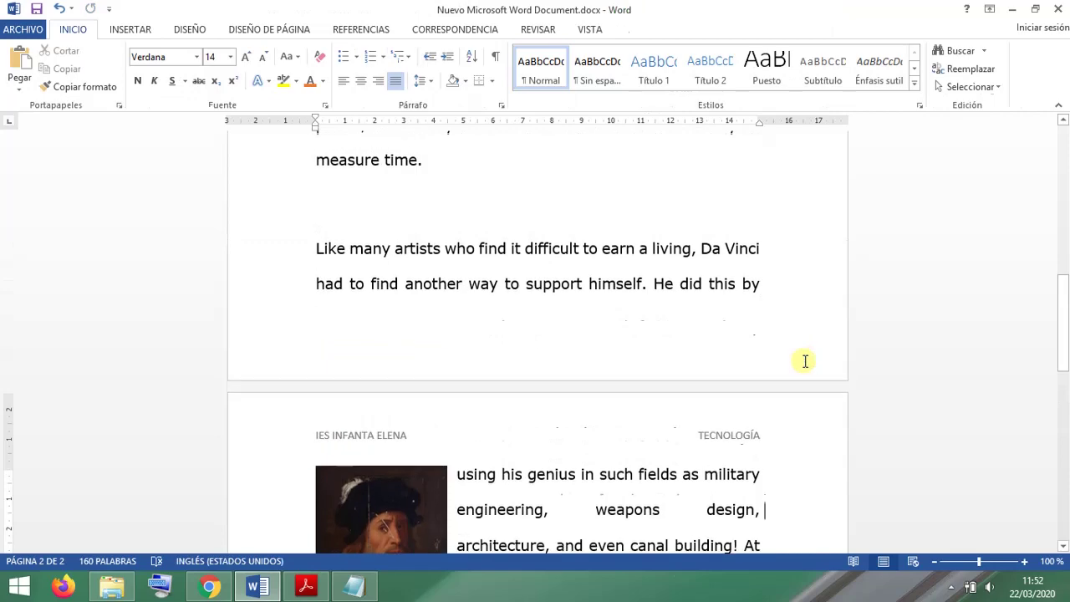
{"action": "scroll", "coordinate": [730, 341], "scroll_direction": "up", "scroll_amount": 1}
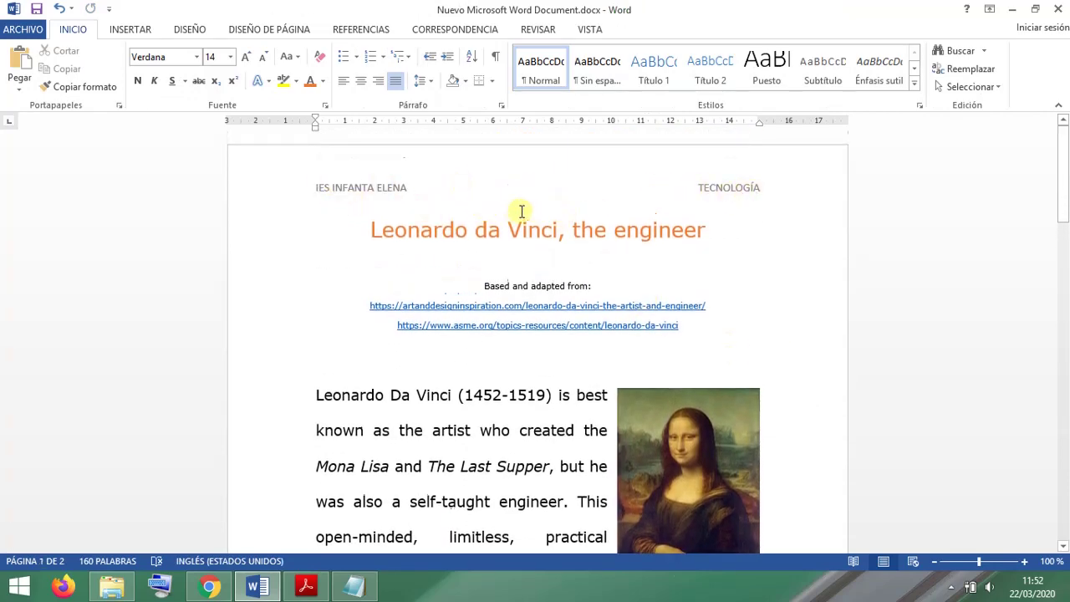
{"action": "scroll", "coordinate": [527, 211], "scroll_direction": "down", "scroll_amount": 10}
{"action": "scroll", "coordinate": [543, 214], "scroll_direction": "down", "scroll_amount": 4}
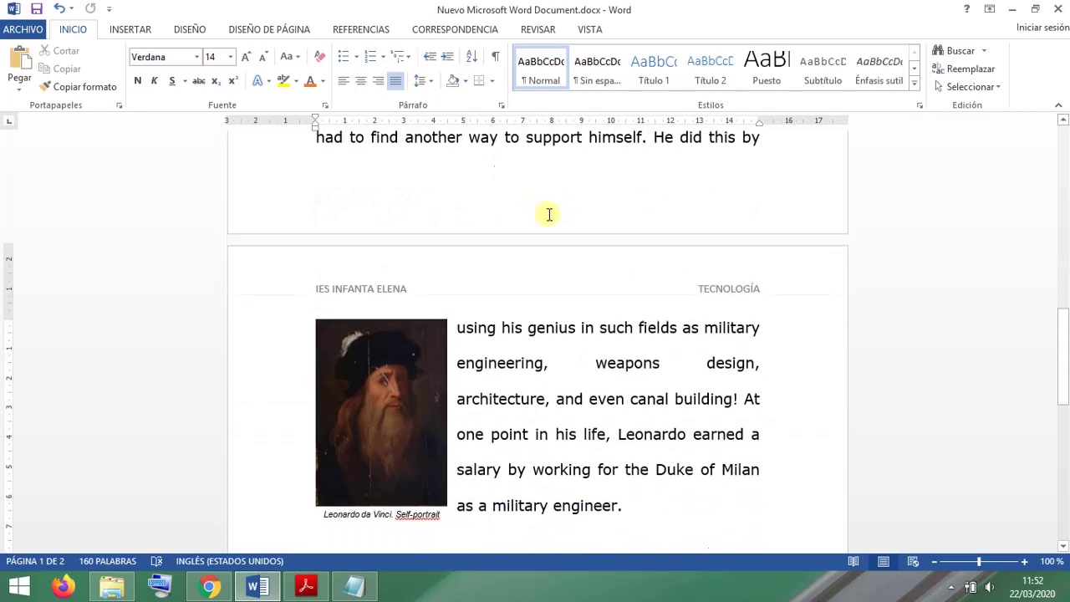
{"action": "scroll", "coordinate": [374, 226], "scroll_direction": "down", "scroll_amount": 3}
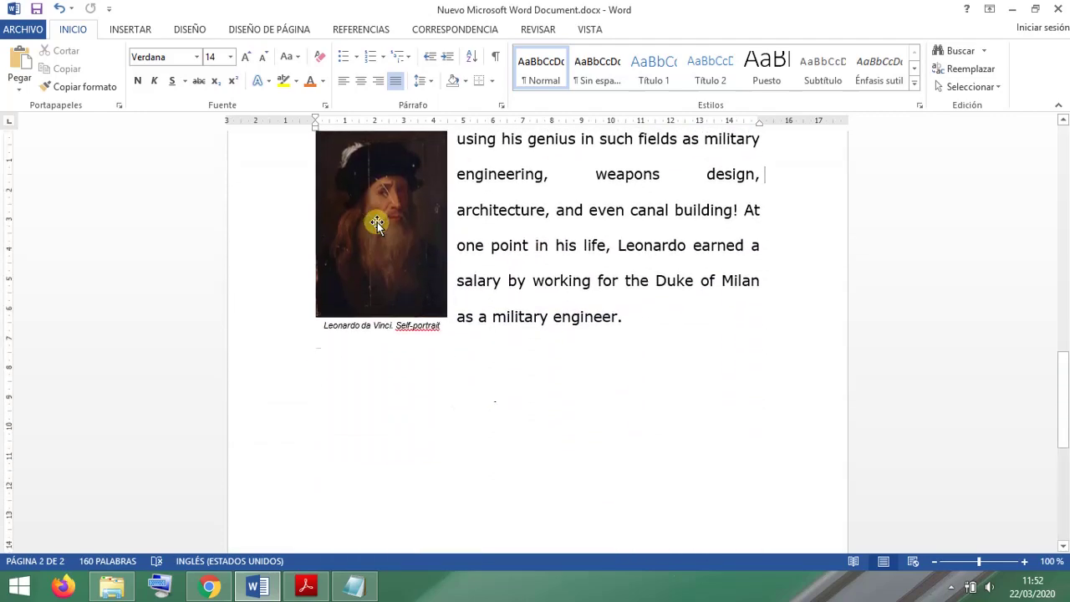
{"action": "left_click", "coordinate": [306, 585]}
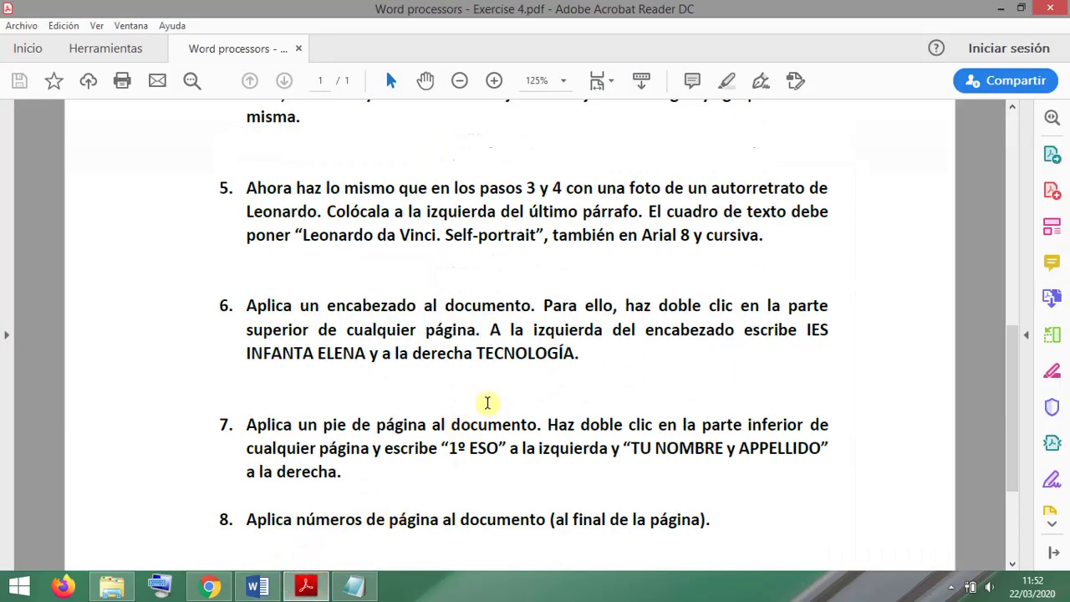
{"action": "scroll", "coordinate": [485, 401], "scroll_direction": "down", "scroll_amount": 3}
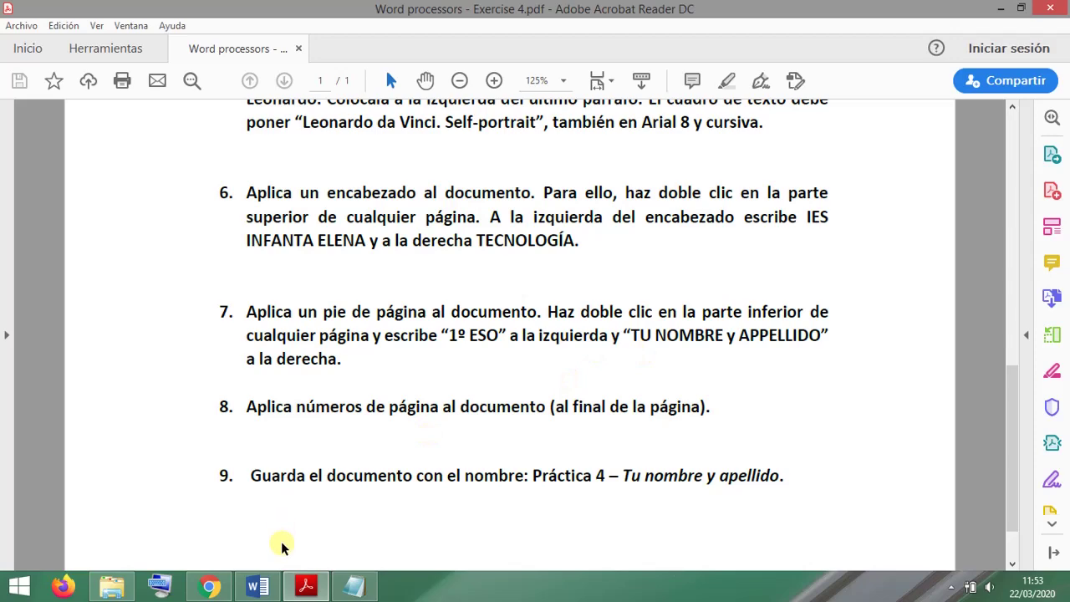
Step: Back in Word, add a page footer with "1º ESO" aligned left and "NOMBRE Y APELLIDO" aligned right, and check it on page 2
{"action": "left_click", "coordinate": [257, 585]}
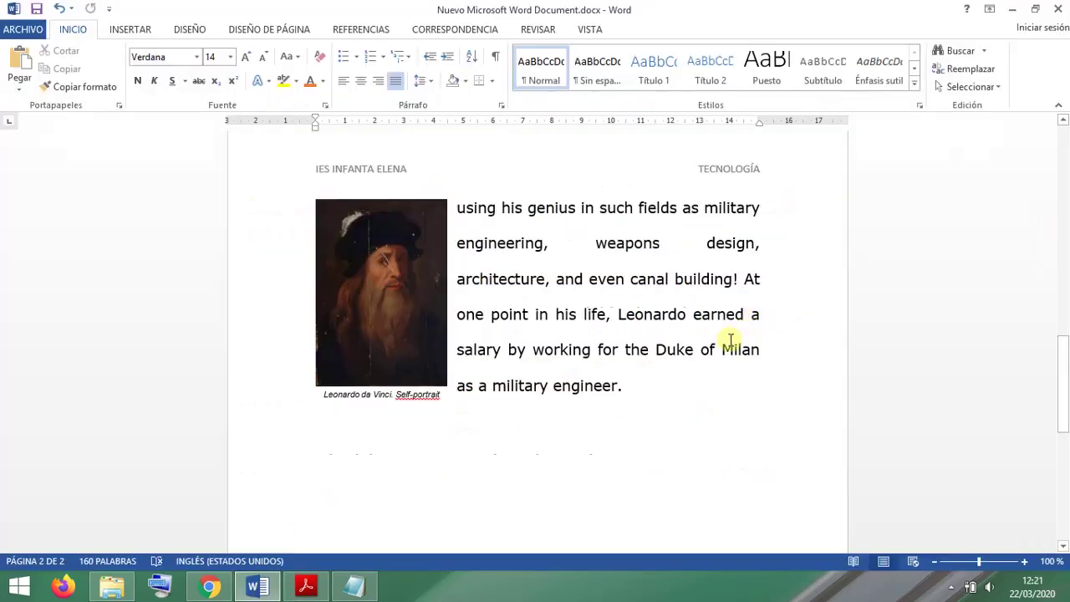
{"action": "scroll", "coordinate": [727, 340], "scroll_direction": "up", "scroll_amount": 3}
{"action": "double_click", "coordinate": [535, 281]}
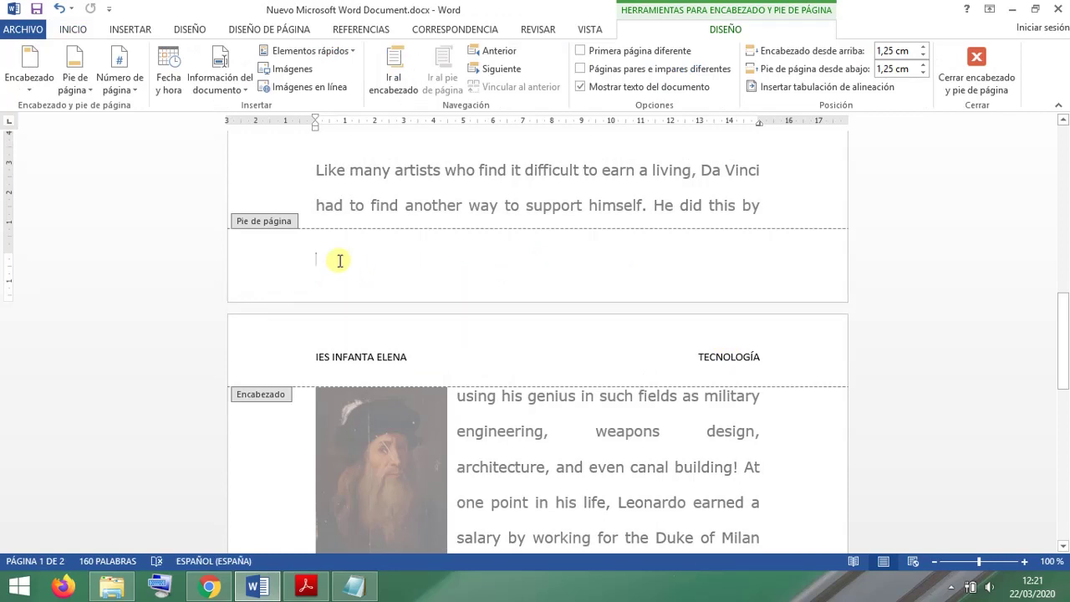
{"action": "type", "text": "1º ESO"}
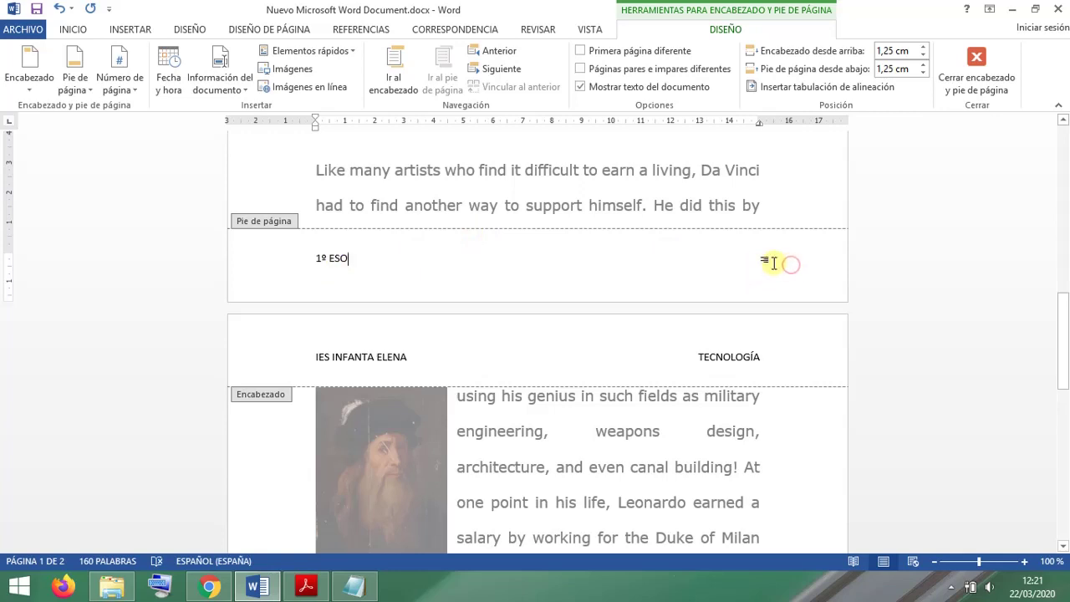
{"action": "left_click", "coordinate": [774, 263]}
{"action": "type", "text": "NOMBRE"}
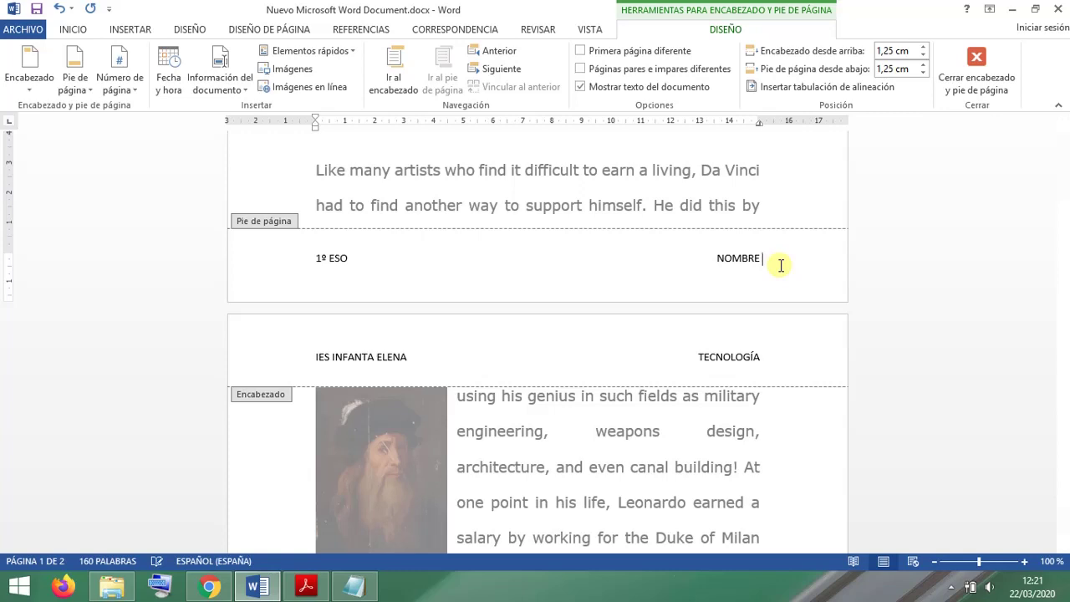
{"action": "type", "text": "IDO"}
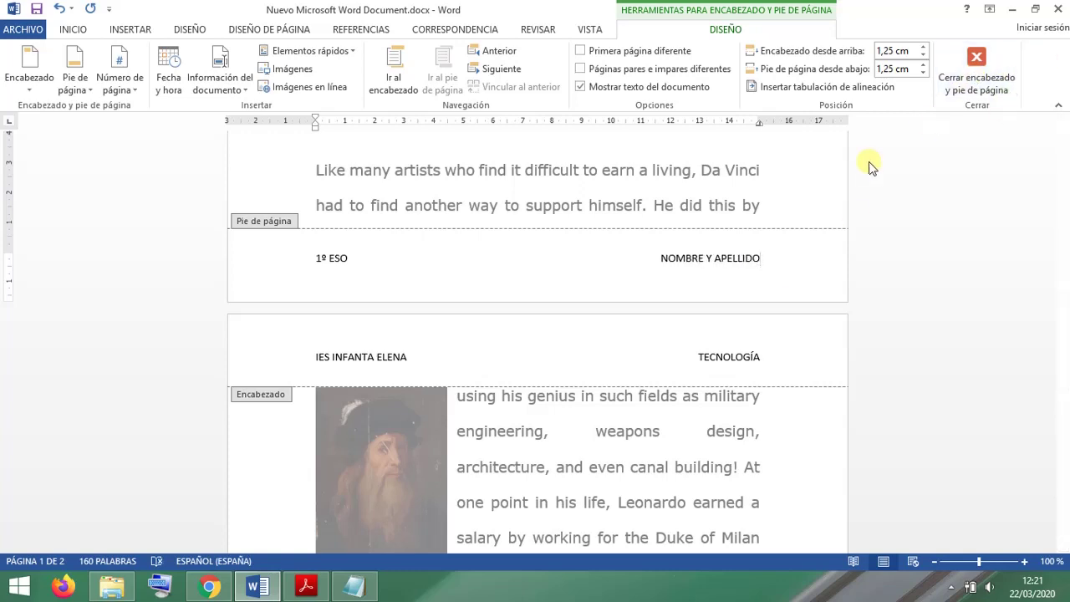
{"action": "double_click", "coordinate": [785, 169]}
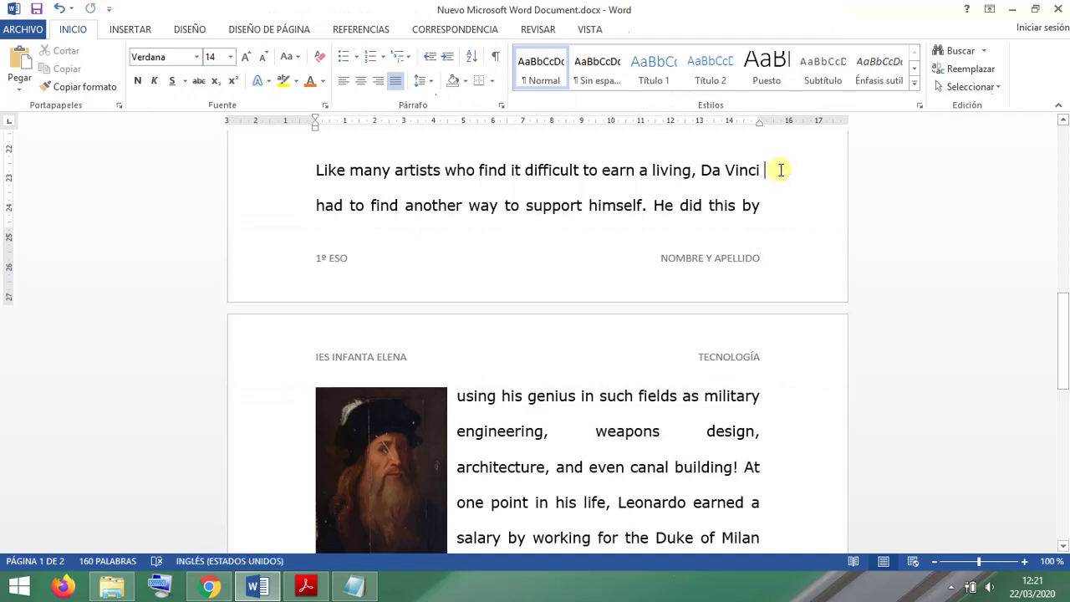
{"action": "scroll", "coordinate": [755, 246], "scroll_direction": "down", "scroll_amount": 10}
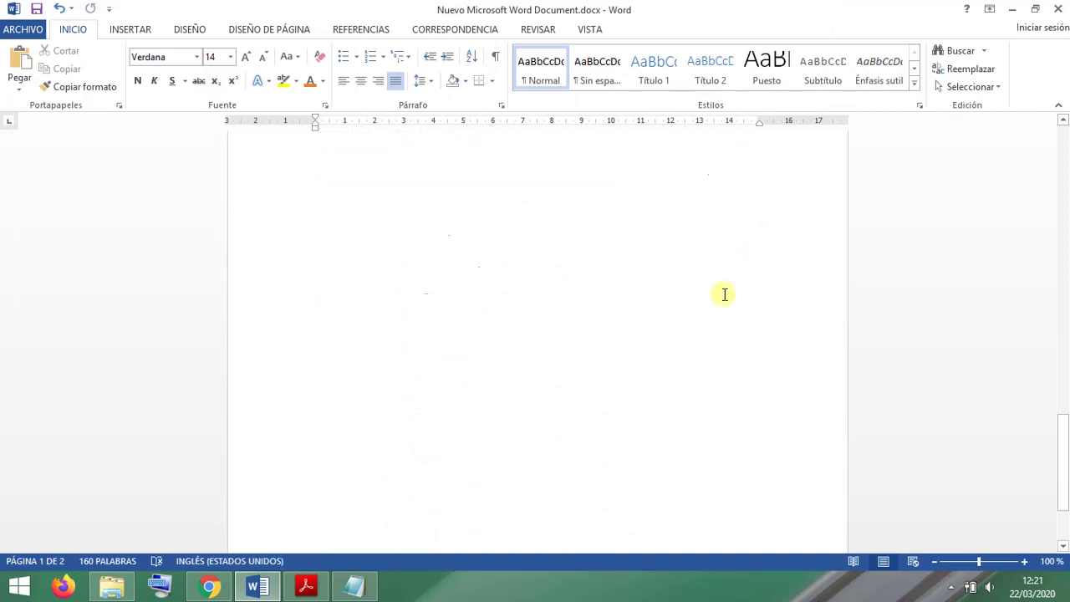
{"action": "scroll", "coordinate": [525, 497], "scroll_direction": "up", "scroll_amount": 10}
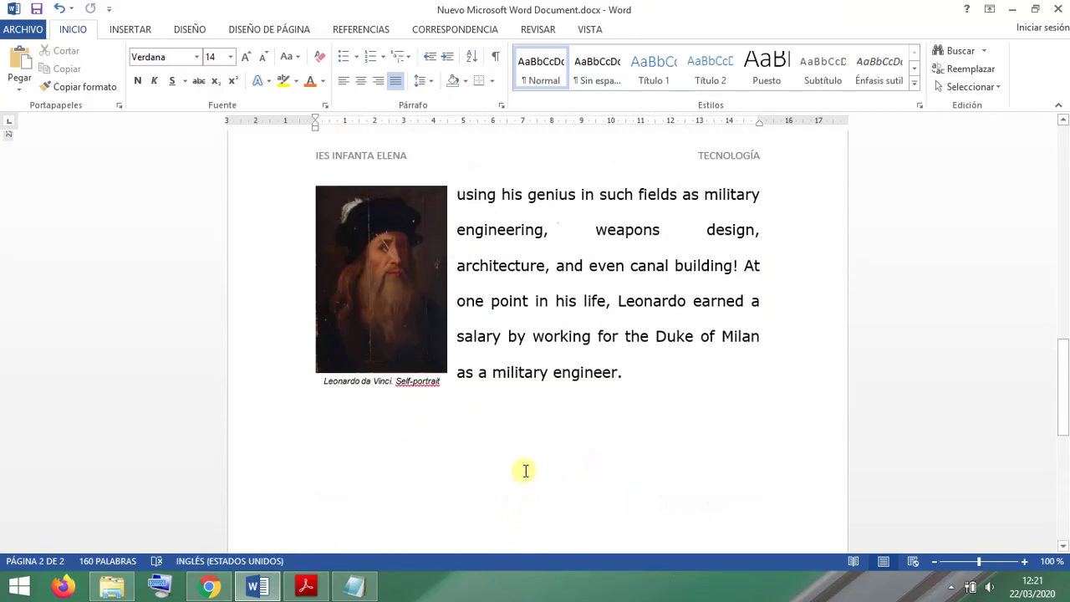
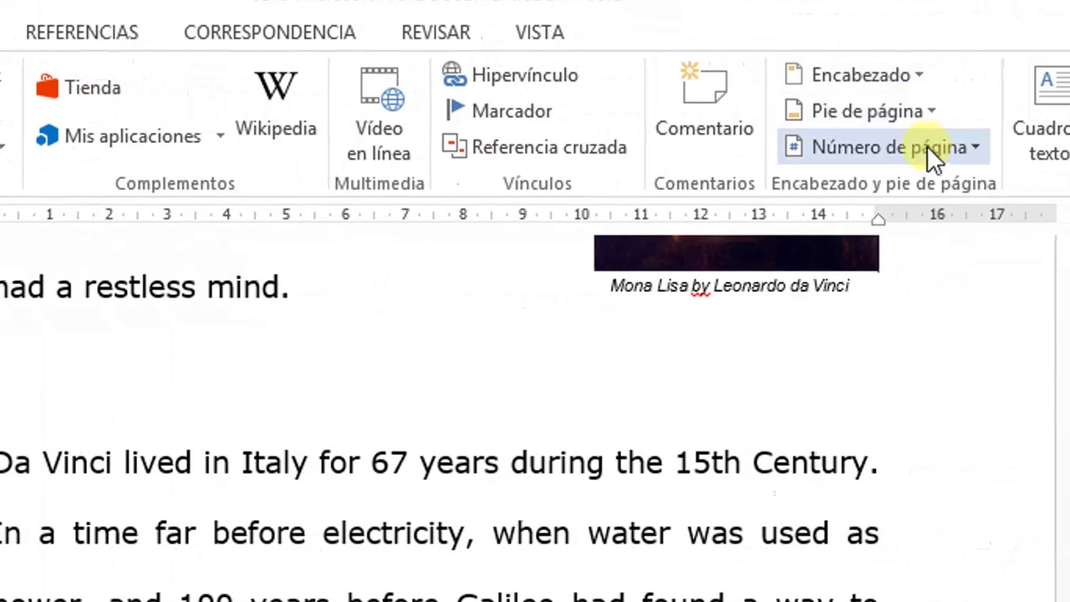
Step: Insert centred page numbers at the end of each page in the "Número sin formato 2" style and check both pages
{"action": "left_click", "coordinate": [963, 150]}
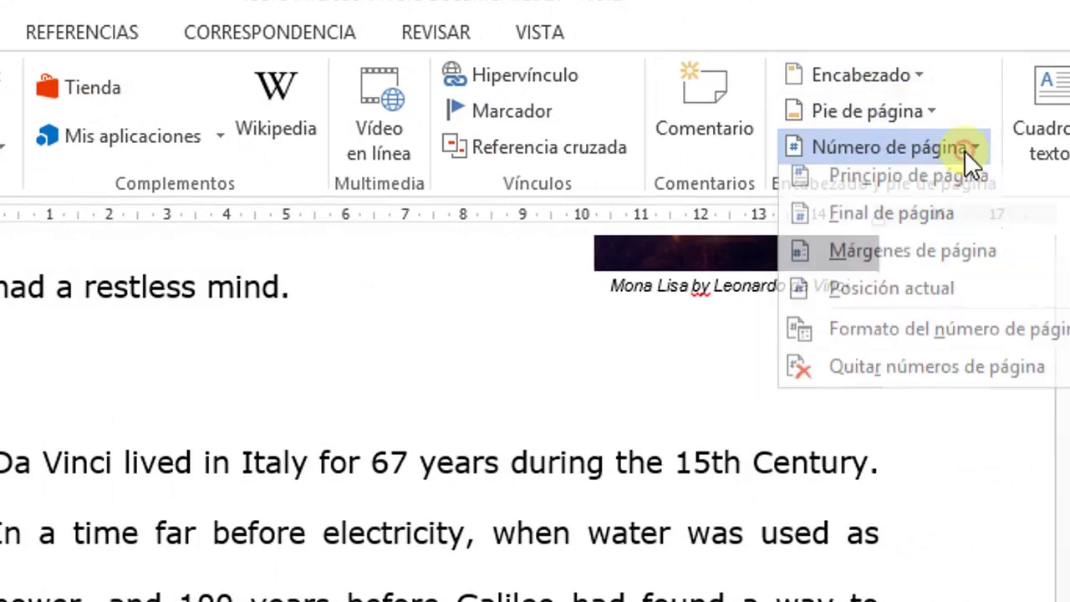
{"action": "mouse_move", "coordinate": [932, 222]}
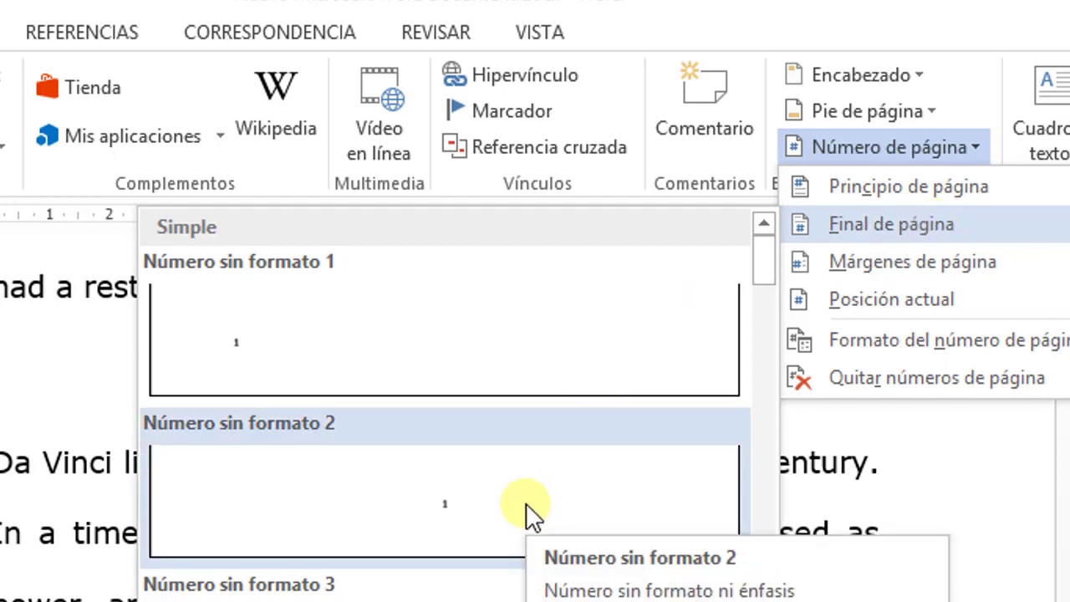
{"action": "left_click", "coordinate": [526, 503]}
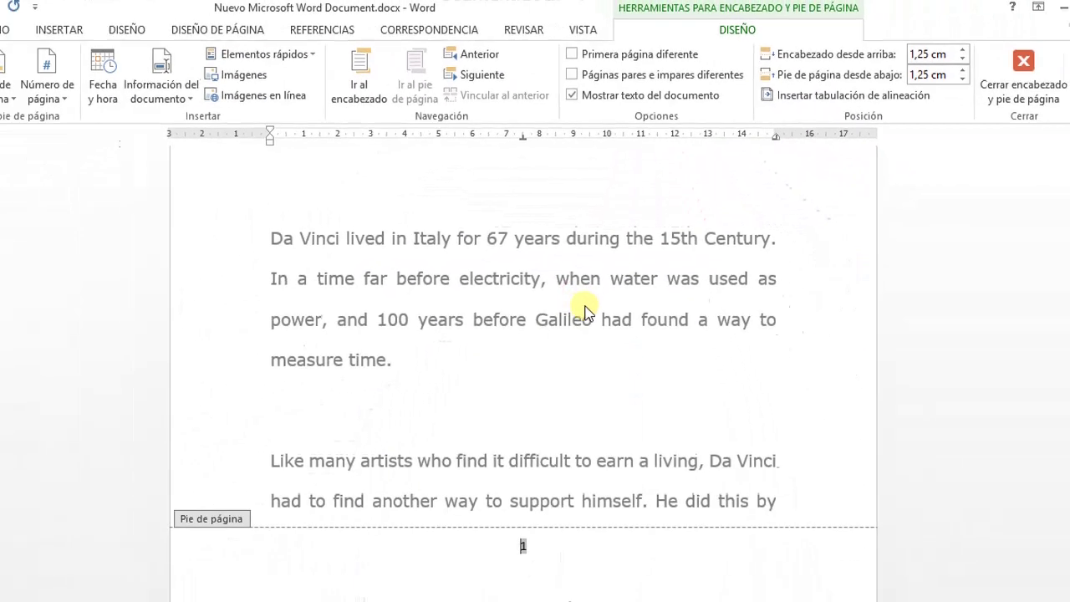
{"action": "left_click", "coordinate": [975, 61]}
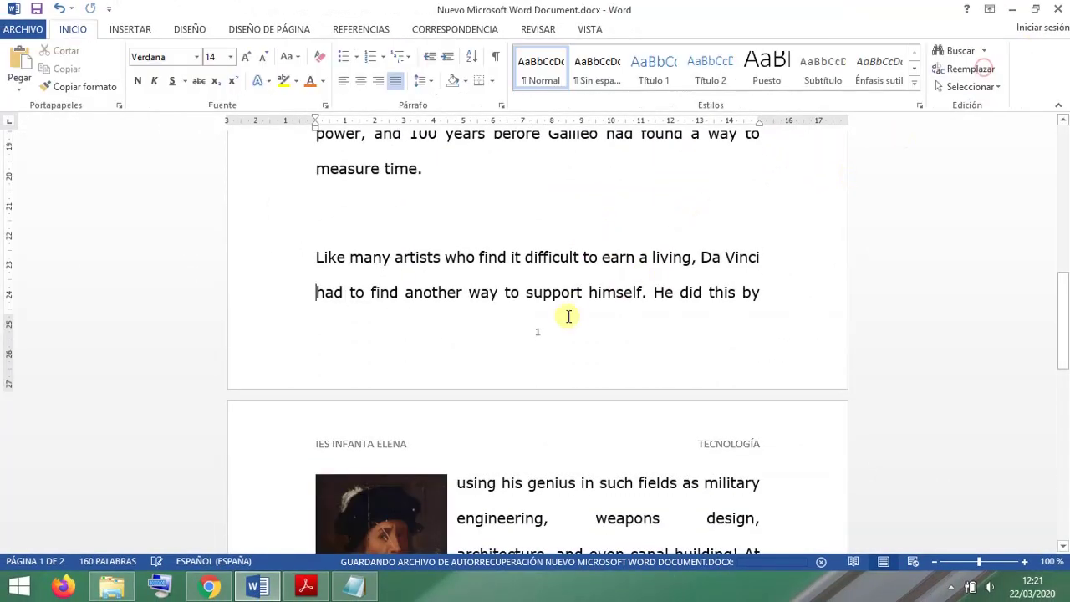
{"action": "scroll", "coordinate": [527, 334], "scroll_direction": "down", "scroll_amount": 10}
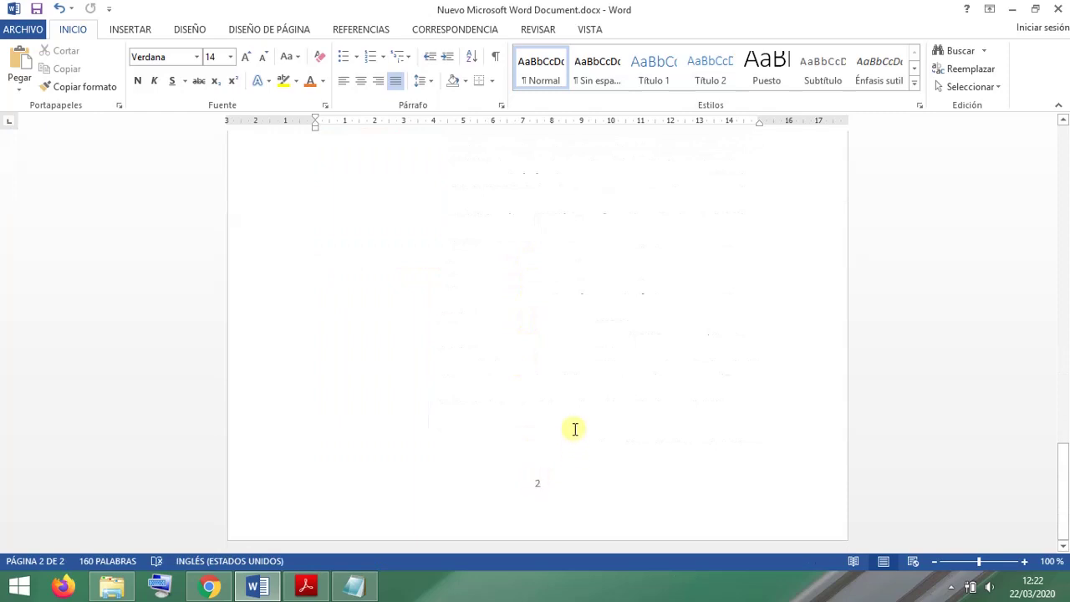
{"action": "scroll", "coordinate": [573, 430], "scroll_direction": "up", "scroll_amount": 10}
{"action": "scroll", "coordinate": [556, 369], "scroll_direction": "up", "scroll_amount": 2}
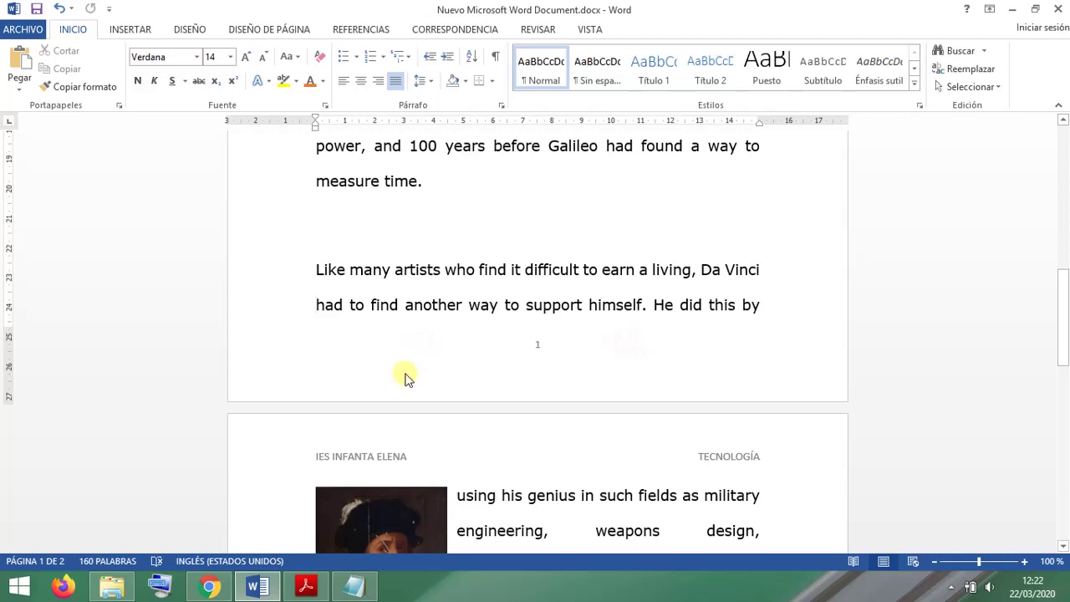
Step: In the page footer, add "1º ESO" aligned left and "NOMBRE Y APELLIDO" aligned right on the line below the page number, and return to the body
{"action": "double_click", "coordinate": [525, 386]}
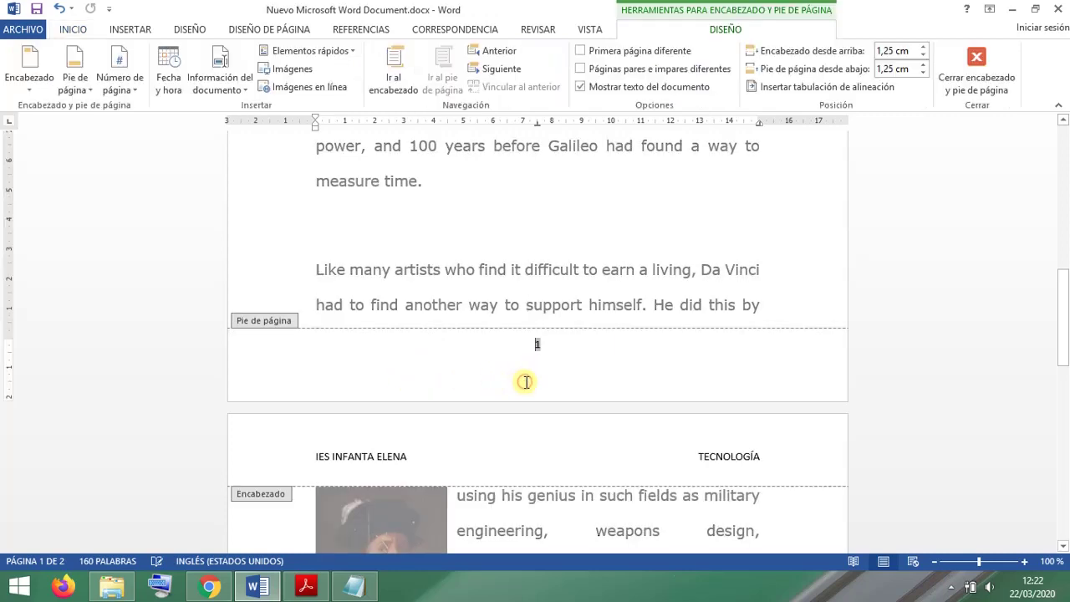
{"action": "left_click", "coordinate": [543, 345]}
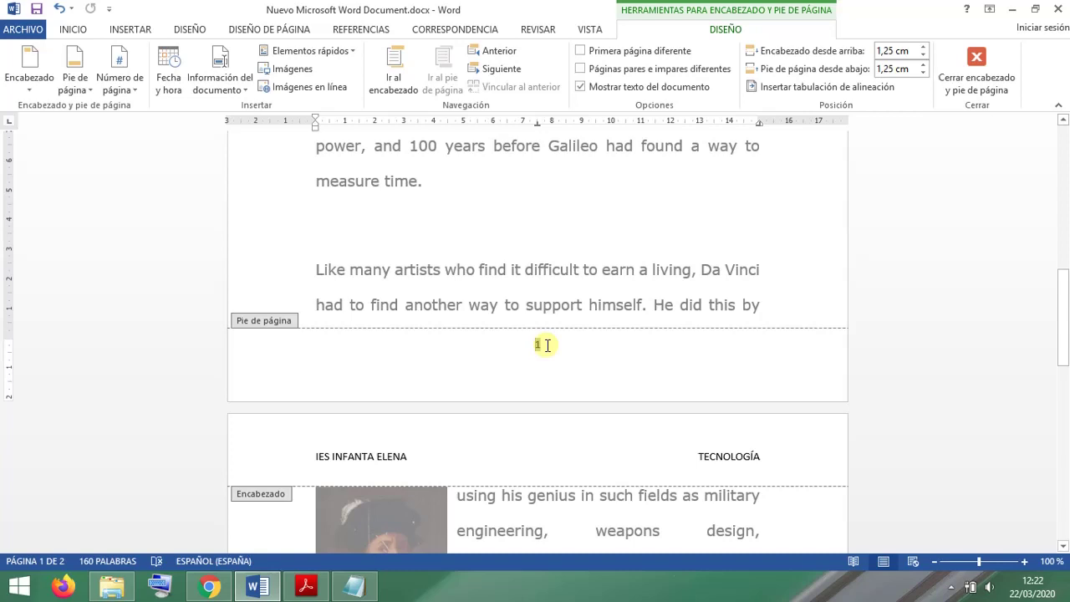
{"action": "double_click", "coordinate": [535, 346]}
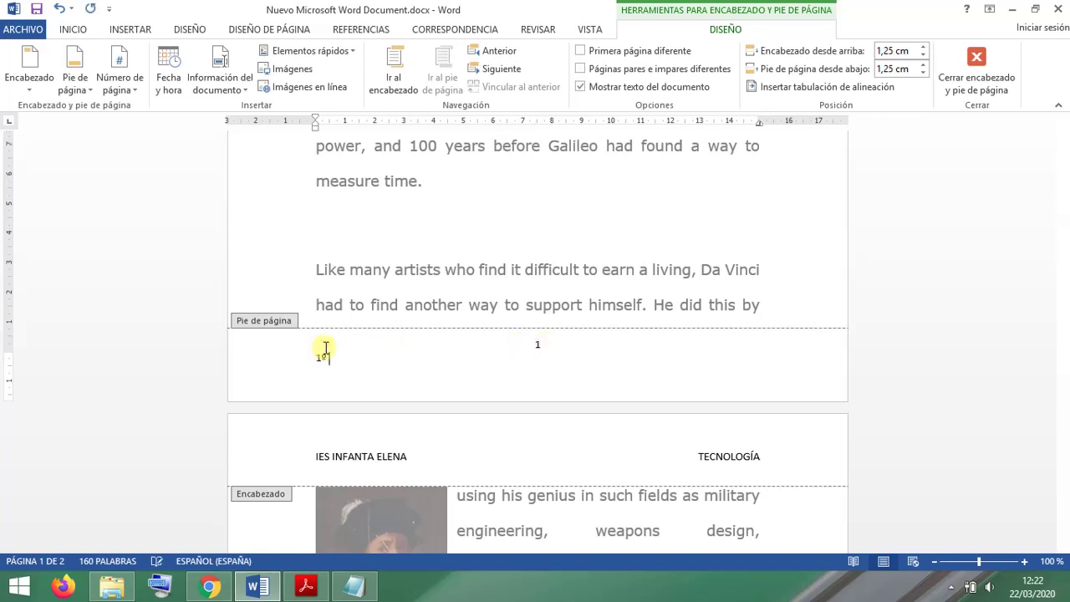
{"action": "double_click", "coordinate": [762, 358]}
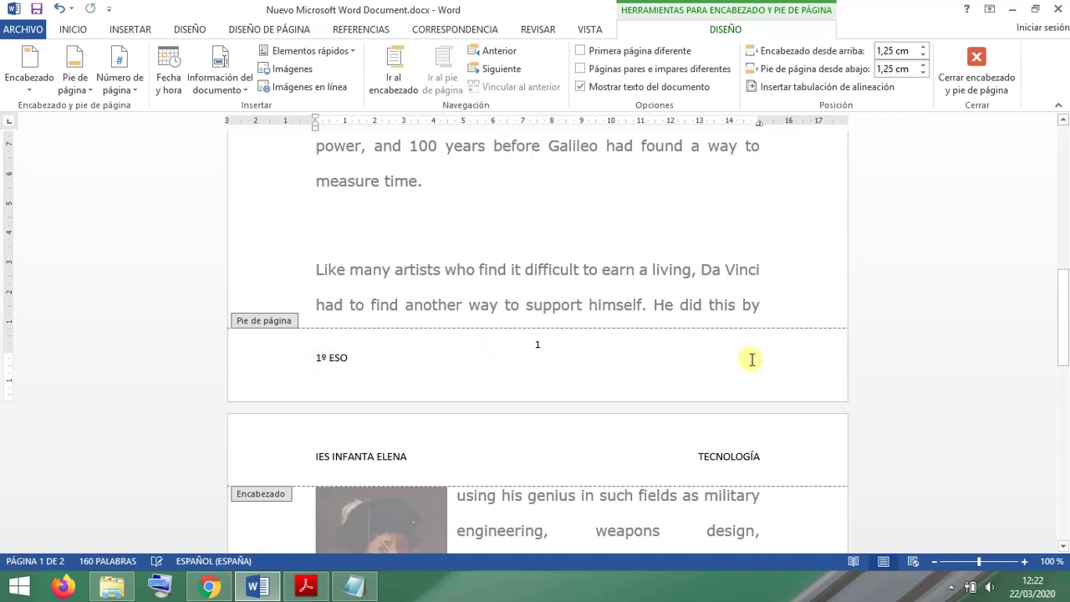
{"action": "type", "text": "NOMBRE"}
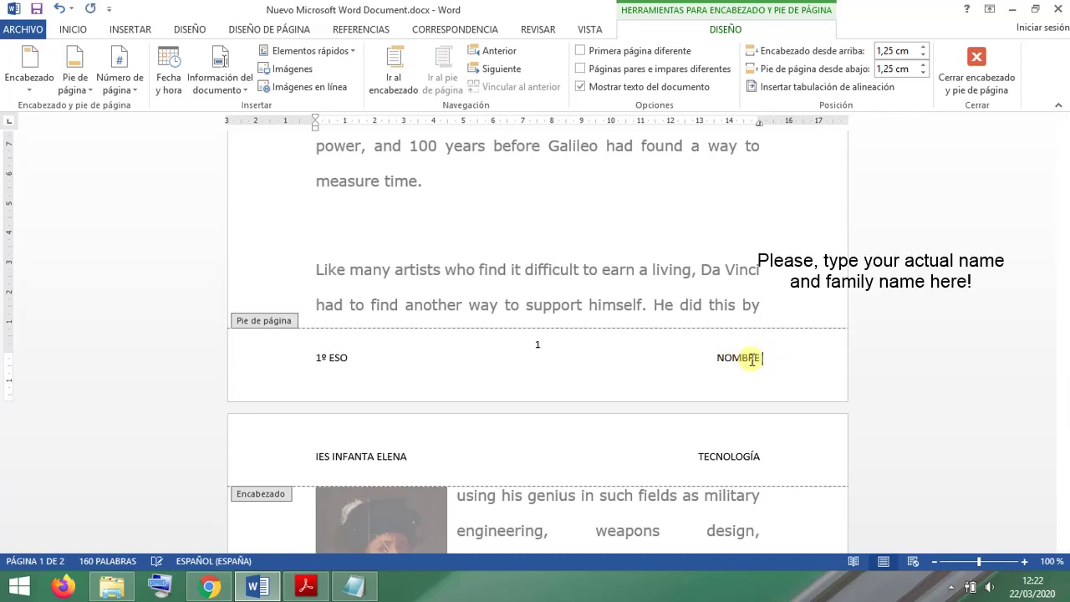
{"action": "type", "text": " Y APELLIDO"}
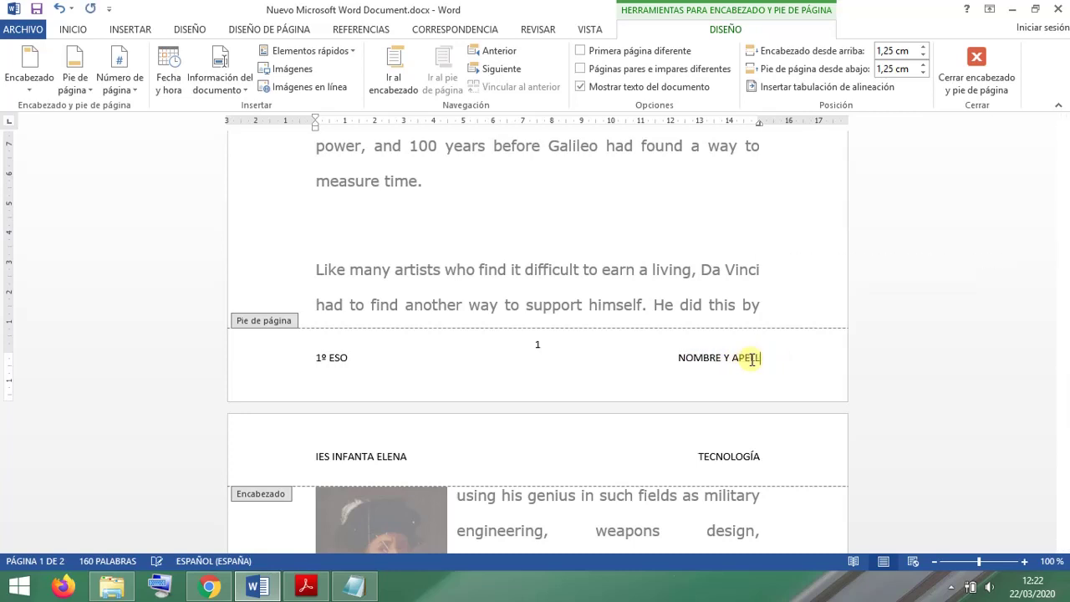
{"action": "left_click", "coordinate": [986, 74]}
Step: Check the header, footer and page number on both pages of the document
{"action": "scroll", "coordinate": [644, 268], "scroll_direction": "down", "scroll_amount": 6}
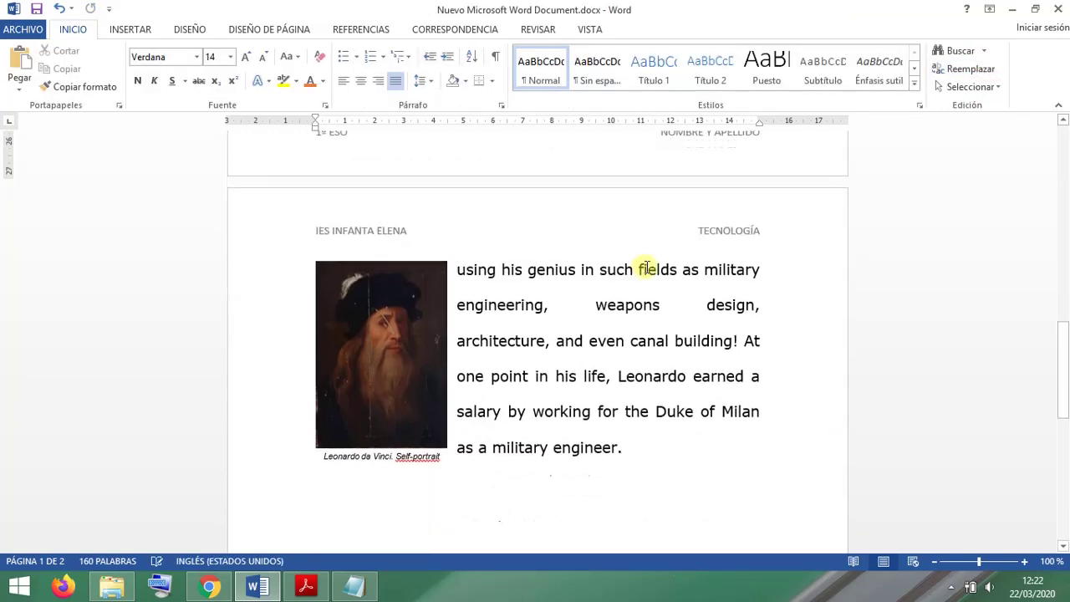
{"action": "scroll", "coordinate": [644, 272], "scroll_direction": "down", "scroll_amount": 3}
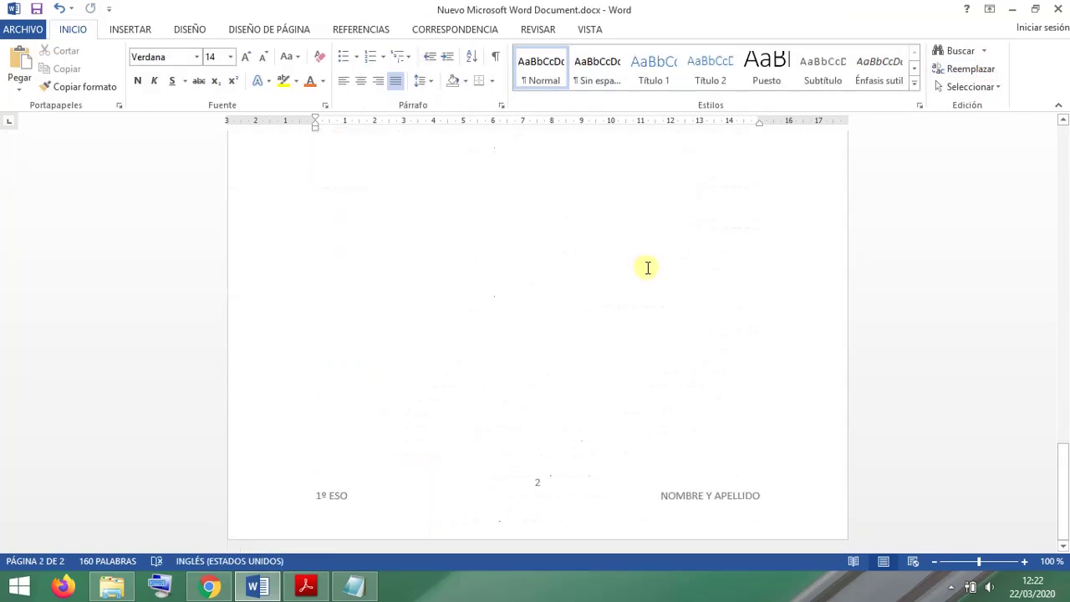
{"action": "scroll", "coordinate": [645, 268], "scroll_direction": "up", "scroll_amount": 9}
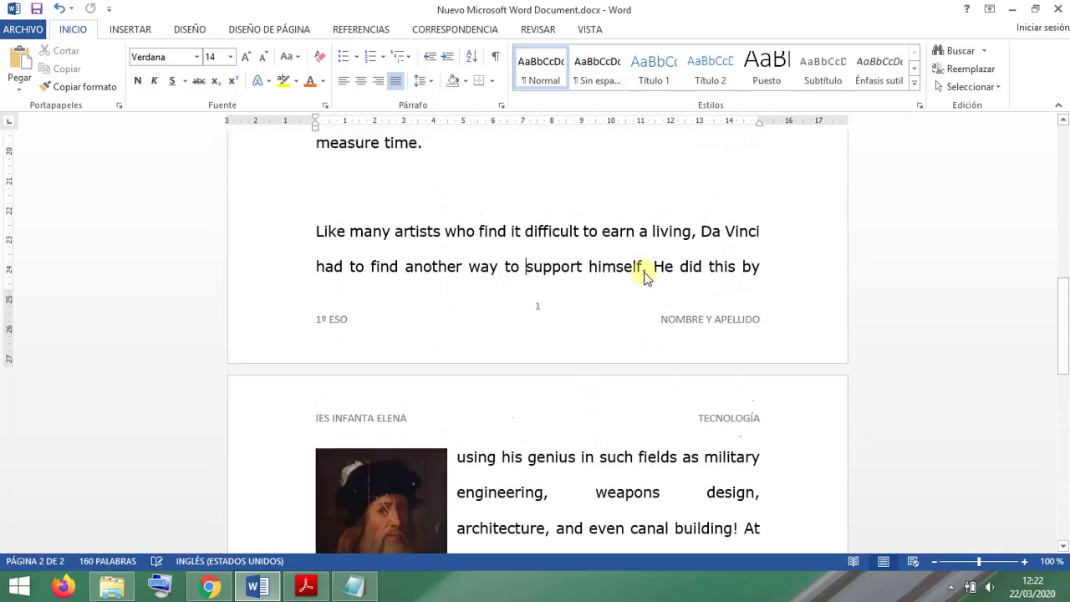
{"action": "scroll", "coordinate": [572, 289], "scroll_direction": "up", "scroll_amount": 8}
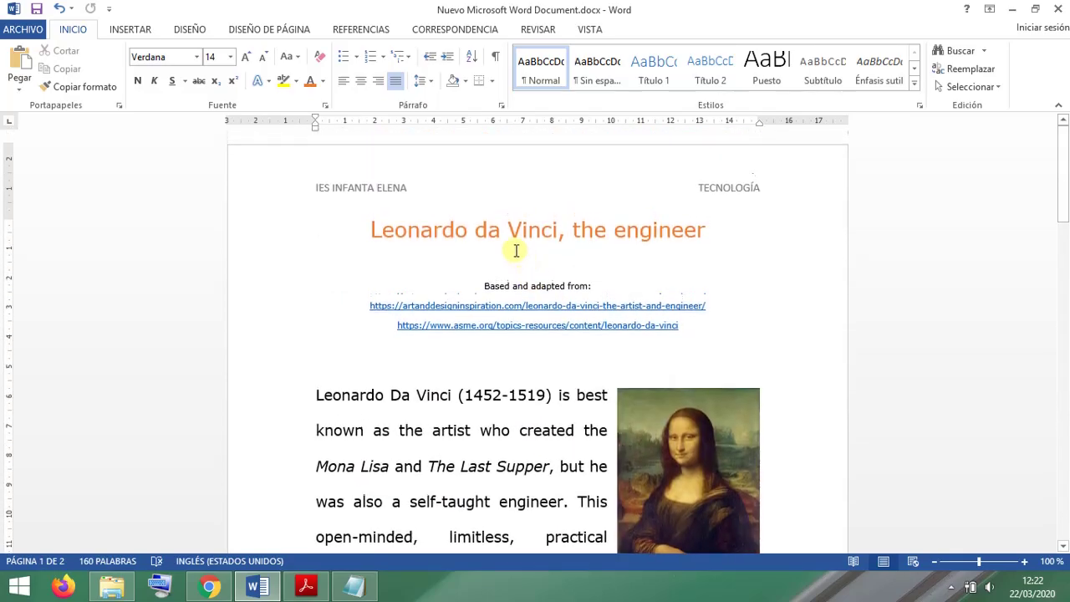
{"action": "scroll", "coordinate": [510, 246], "scroll_direction": "down", "scroll_amount": 5}
{"action": "scroll", "coordinate": [509, 251], "scroll_direction": "down", "scroll_amount": 10}
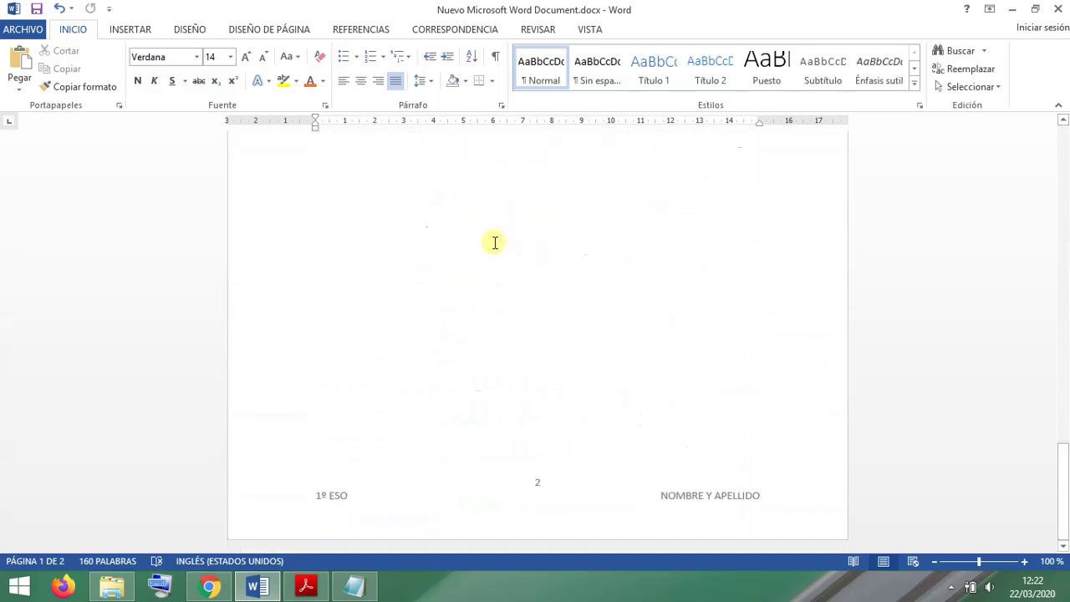
{"action": "scroll", "coordinate": [499, 251], "scroll_direction": "up", "scroll_amount": 3}
{"action": "scroll", "coordinate": [493, 253], "scroll_direction": "down", "scroll_amount": 3}
Step: Add blank lines after the last paragraph until the document extends onto additional pages
{"action": "left_click", "coordinate": [490, 257]}
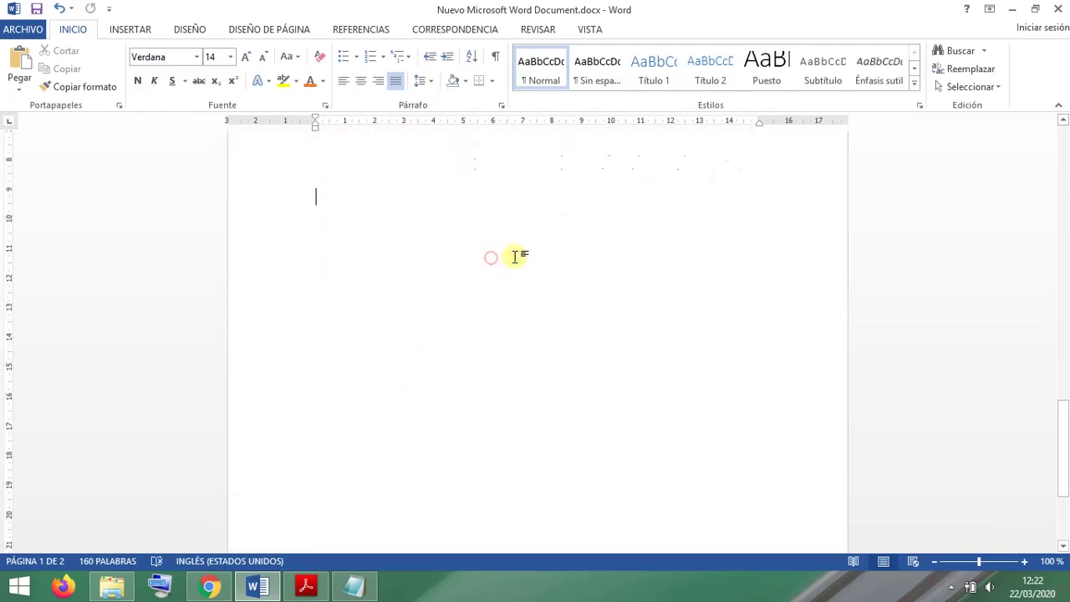
{"action": "scroll", "coordinate": [502, 255], "scroll_direction": "up", "scroll_amount": 3}
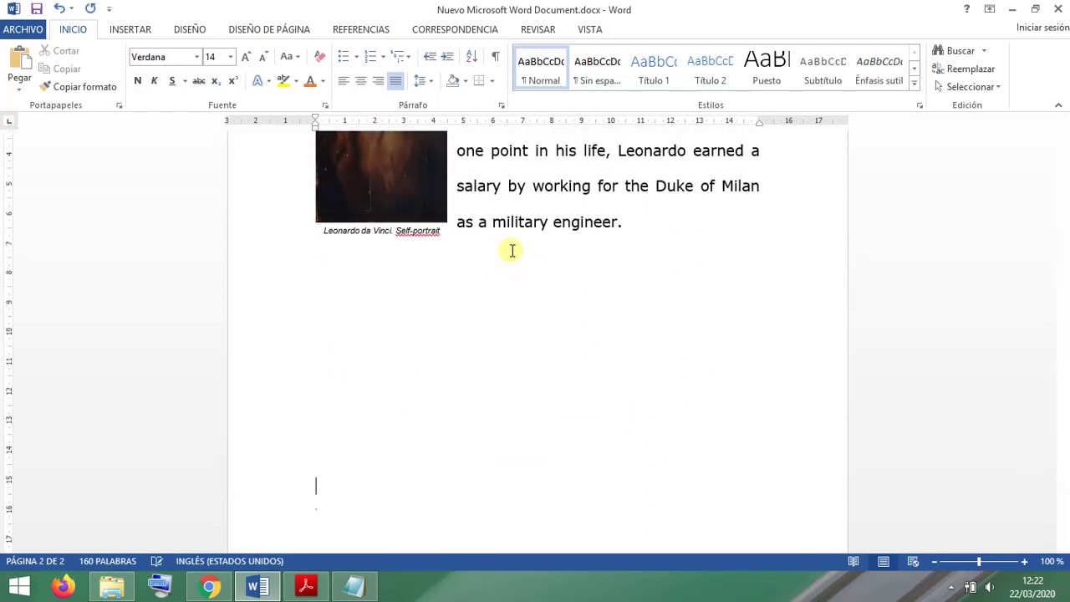
{"action": "scroll", "coordinate": [513, 251], "scroll_direction": "down", "scroll_amount": 5}
{"action": "key", "text": "Return"}
{"action": "key", "text": "Return"}
{"action": "key", "text": "Return"}
{"action": "key", "text": "Return"}
{"action": "key", "text": "Return"}
{"action": "key", "text": "Return"}
{"action": "key", "text": "Return"}
{"action": "key", "text": "Return"}
{"action": "key", "text": "Return"}
{"action": "key", "text": "Return"}
{"action": "key", "text": "Return"}
{"action": "key", "text": "Return"}
{"action": "key", "text": "Return"}
{"action": "key", "text": "Return"}
{"action": "key", "text": "Return"}
{"action": "key", "text": "Return"}
{"action": "key", "text": "Return"}
{"action": "key", "text": "Return"}
{"action": "key", "text": "Return"}
{"action": "key", "text": "Return"}
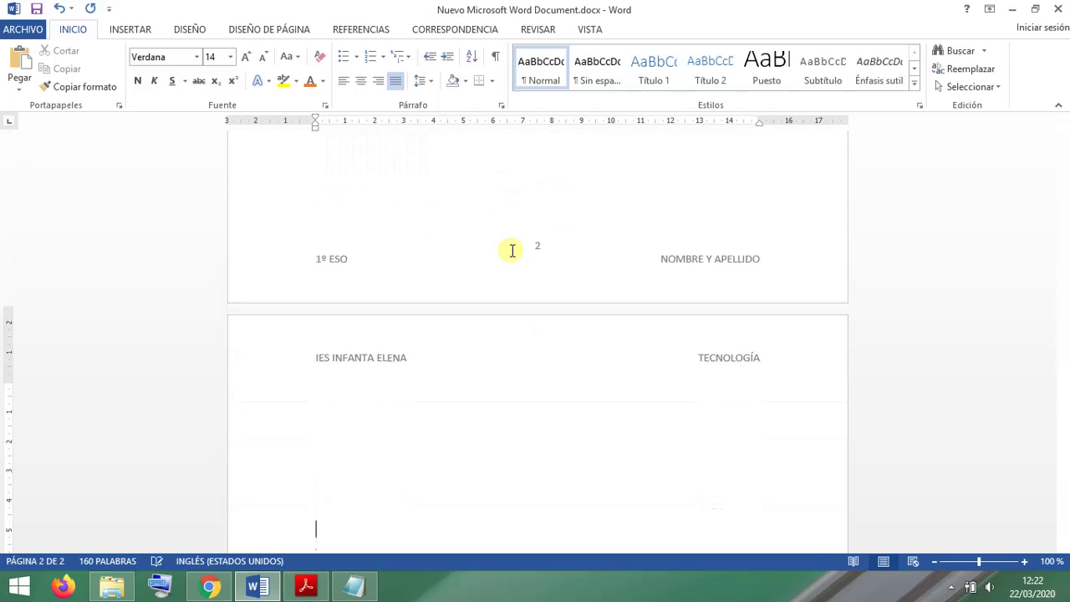
{"action": "key", "text": "Return"}
{"action": "key", "text": "Return"}
{"action": "key", "text": "Return"}
{"action": "key", "text": "Return"}
{"action": "key", "text": "Return"}
{"action": "key", "text": "Return"}
{"action": "key", "text": "Return"}
{"action": "key", "text": "Return"}
{"action": "key", "text": "Return"}
{"action": "key", "text": "Return"}
{"action": "key", "text": "Return"}
{"action": "key", "text": "Return"}
{"action": "key", "text": "Return"}
{"action": "key", "text": "Return"}
{"action": "key", "text": "Return"}
{"action": "key", "text": "Return"}
{"action": "key", "text": "Return"}
{"action": "key", "text": "Return"}
{"action": "key", "text": "Return"}
{"action": "key", "text": "Return"}
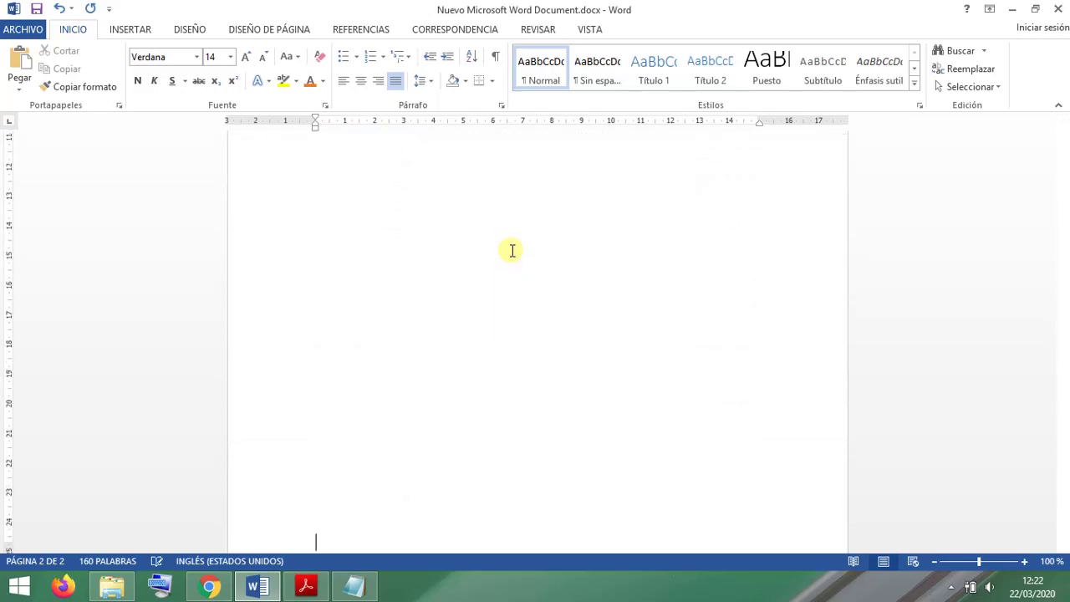
Step: Check the header, footer and numbering on the added pages, remove the extra blank lines, and return to the start of the document
{"action": "scroll", "coordinate": [504, 328], "scroll_direction": "down", "scroll_amount": 3}
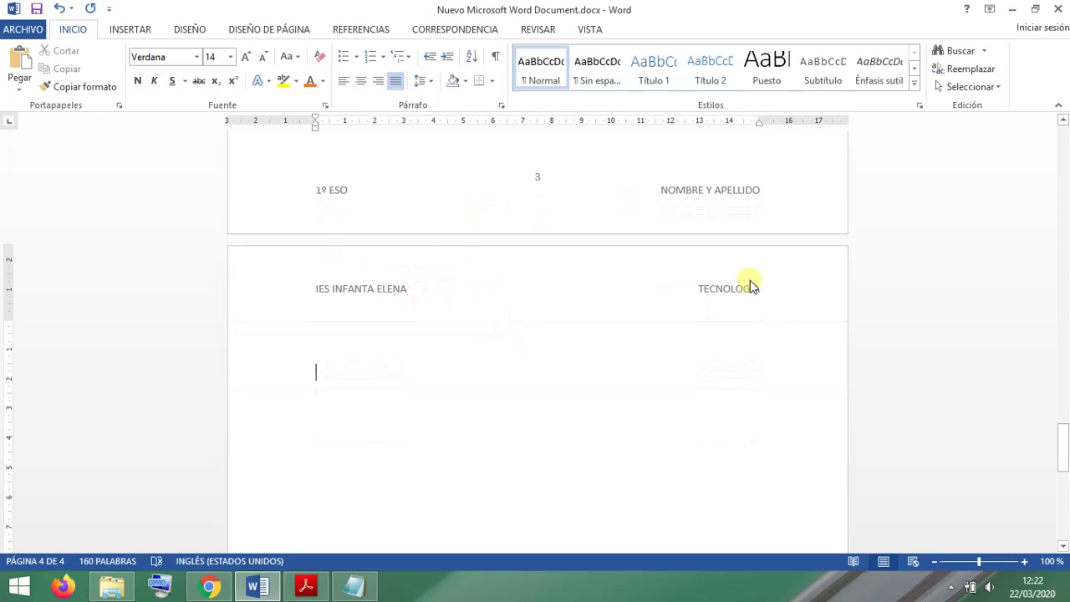
{"action": "scroll", "coordinate": [747, 284], "scroll_direction": "down", "scroll_amount": 12}
{"action": "scroll", "coordinate": [619, 361], "scroll_direction": "up", "scroll_amount": 13}
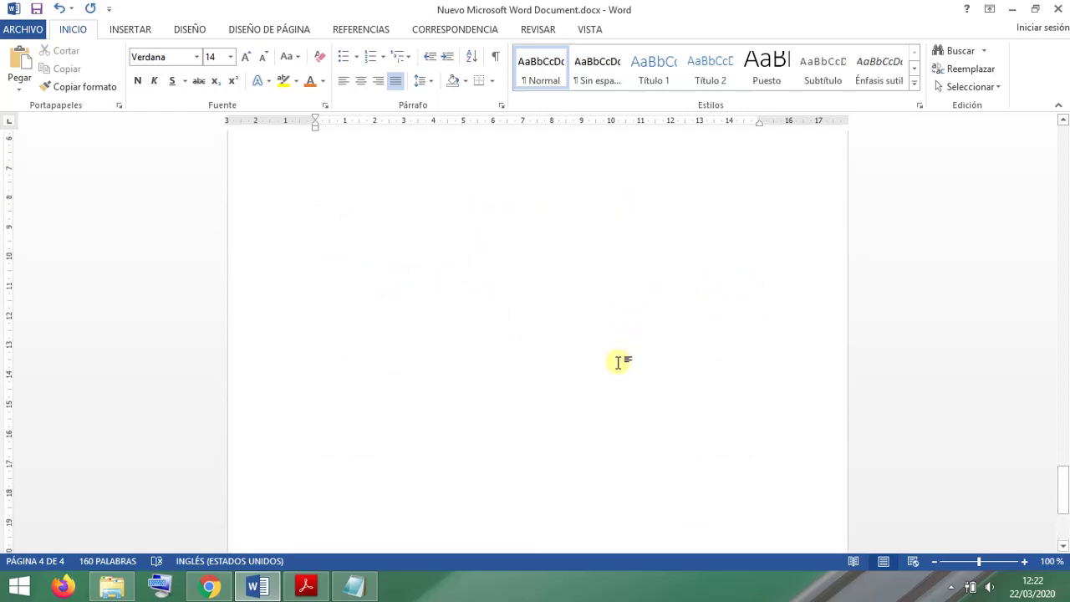
{"action": "scroll", "coordinate": [615, 361], "scroll_direction": "up", "scroll_amount": 14}
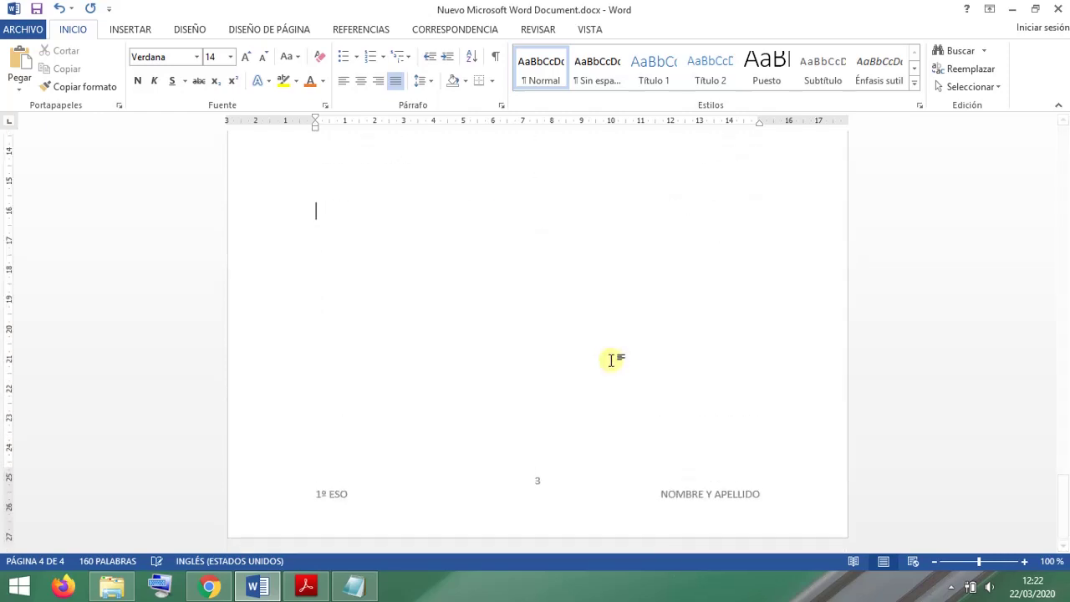
{"action": "scroll", "coordinate": [613, 360], "scroll_direction": "up", "scroll_amount": 8}
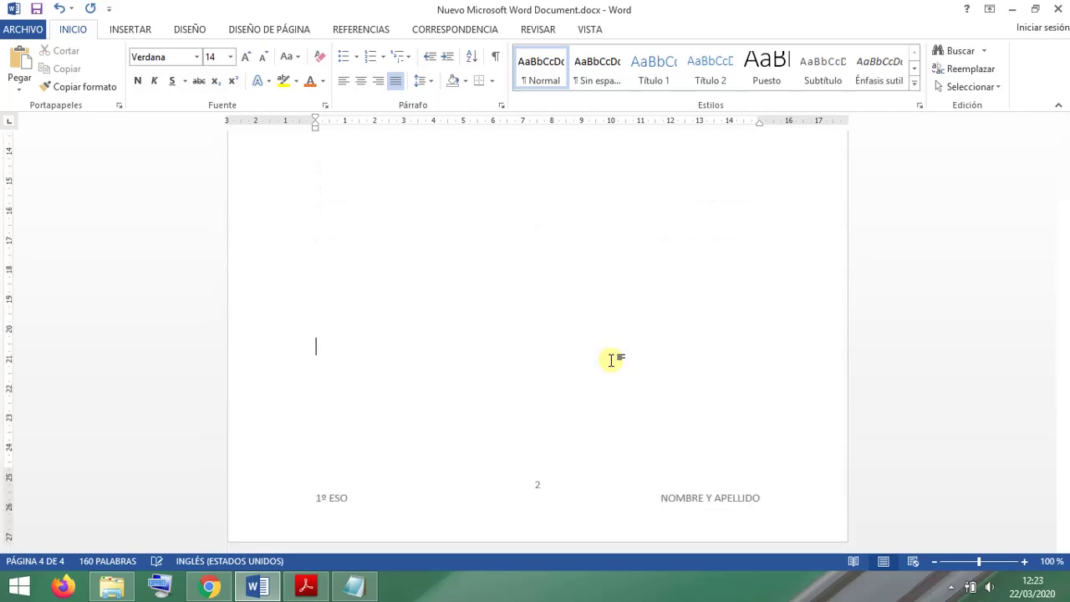
{"action": "scroll", "coordinate": [616, 360], "scroll_direction": "up", "scroll_amount": 10}
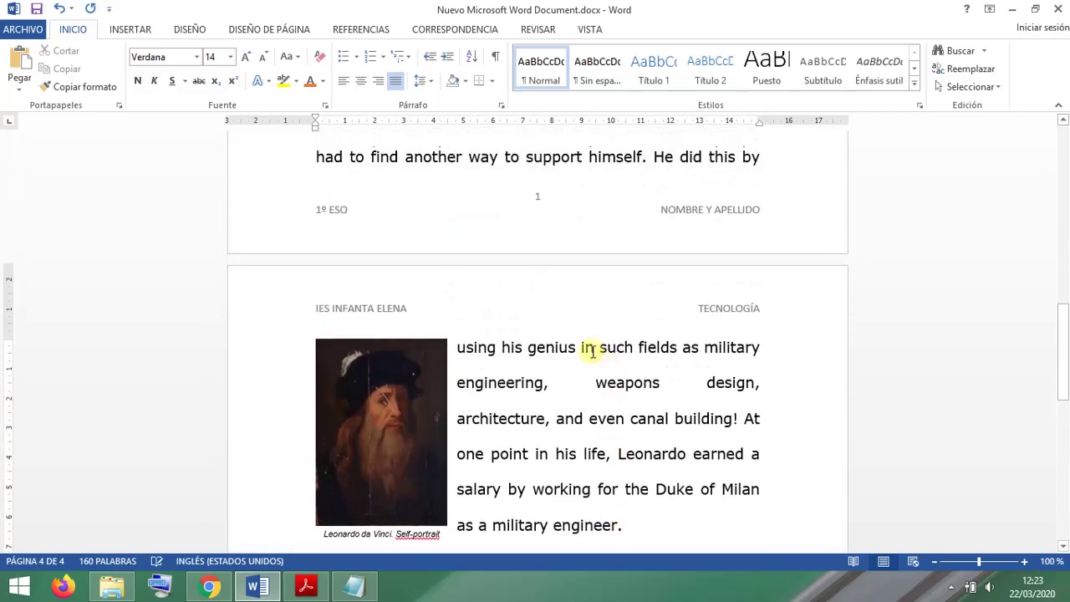
{"action": "scroll", "coordinate": [593, 373], "scroll_direction": "up", "scroll_amount": 3}
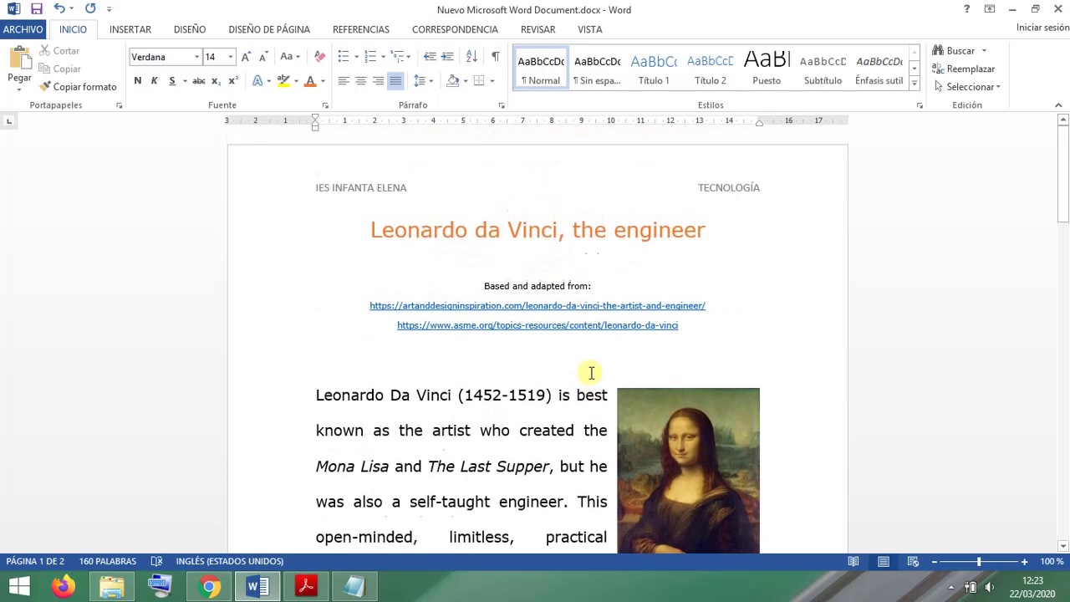